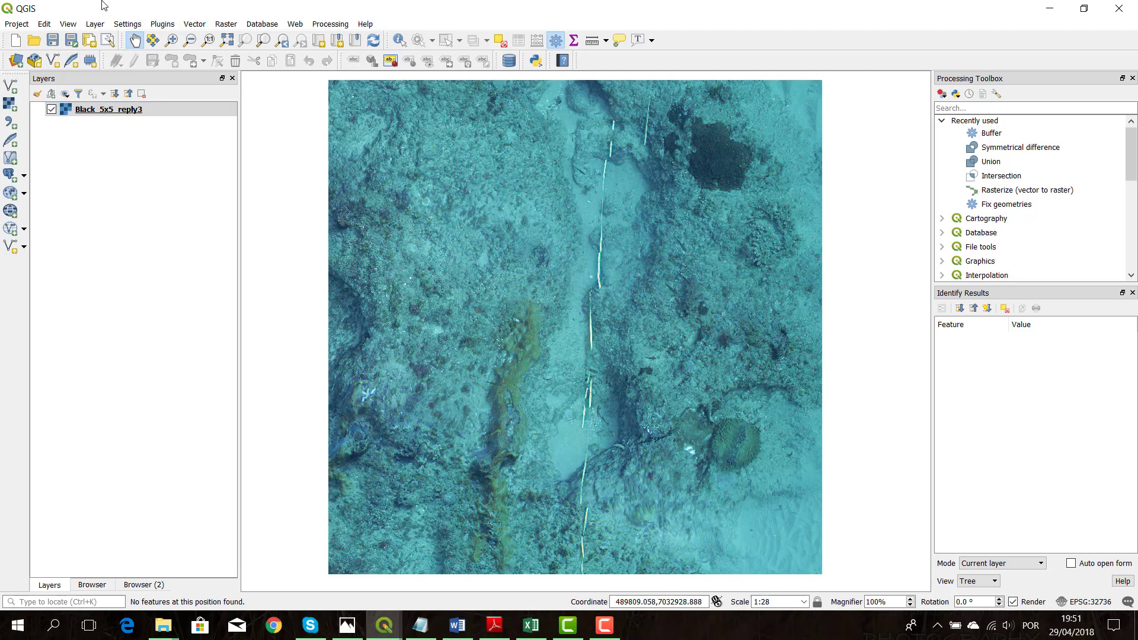
Set up a new polygon shapefile layer in EPSG:32736 with an added 80-character text field named Code
click(94, 25)
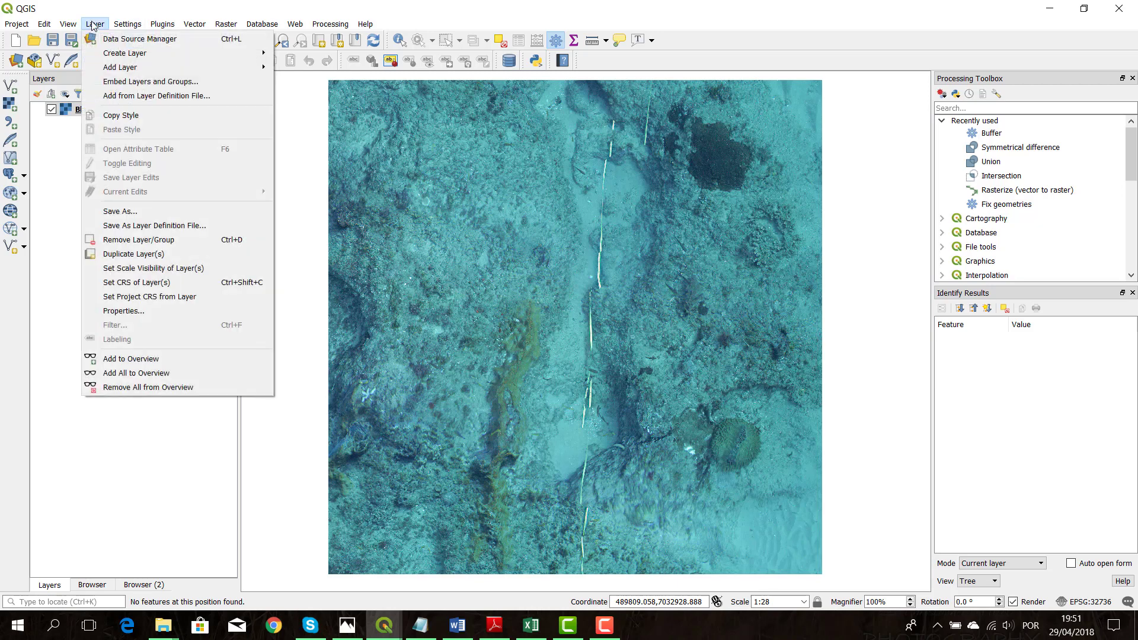
mouse_move(137, 52)
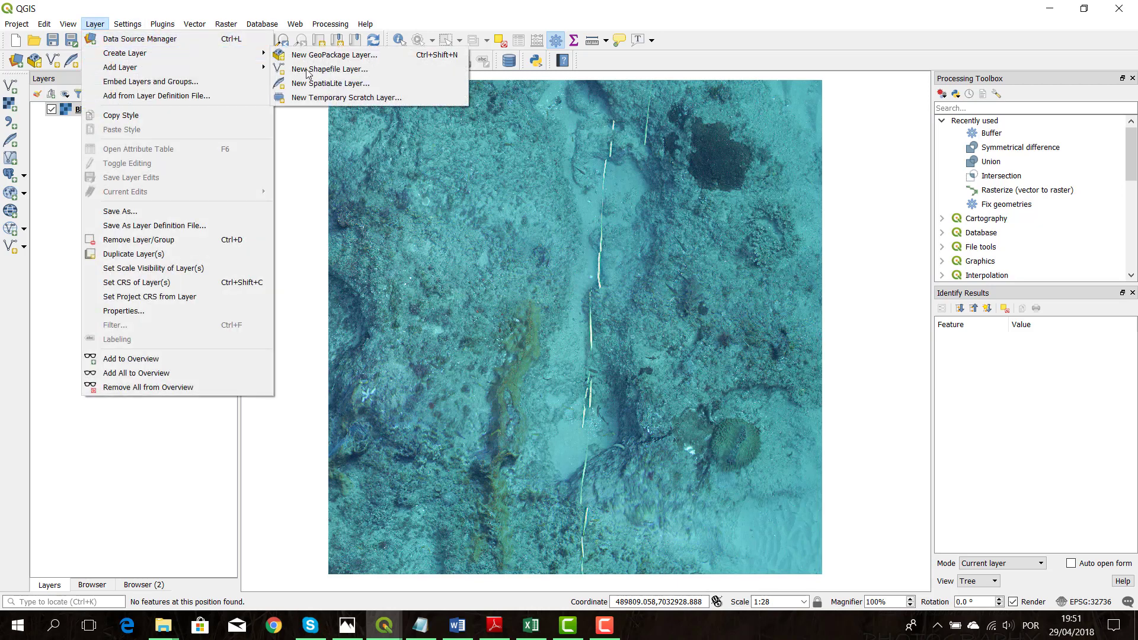
click(336, 70)
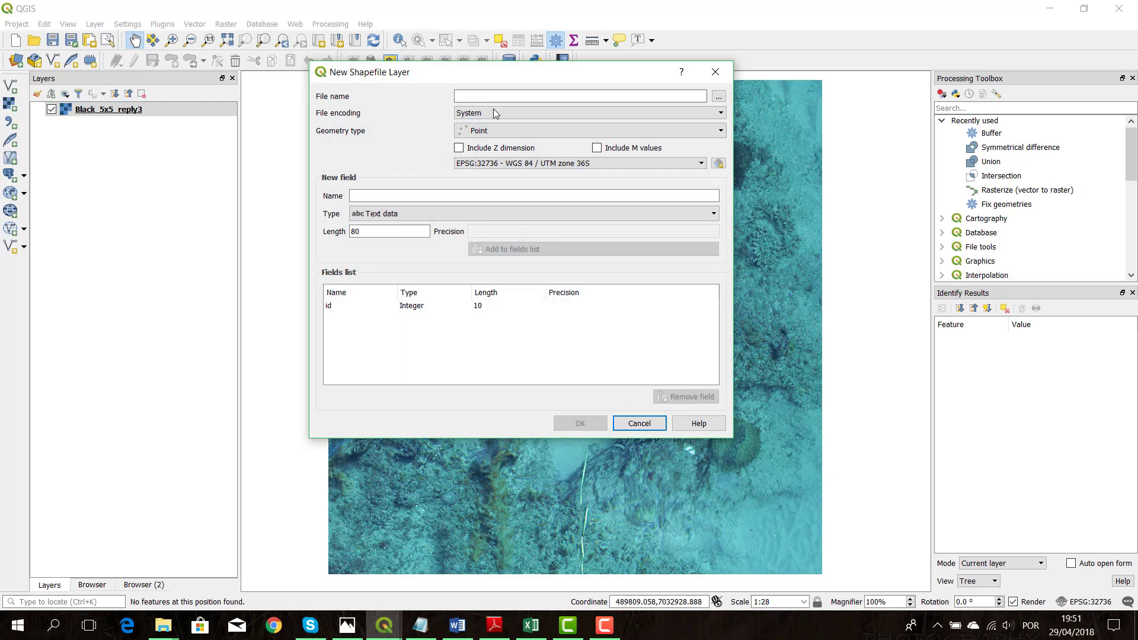
click(556, 132)
click(522, 164)
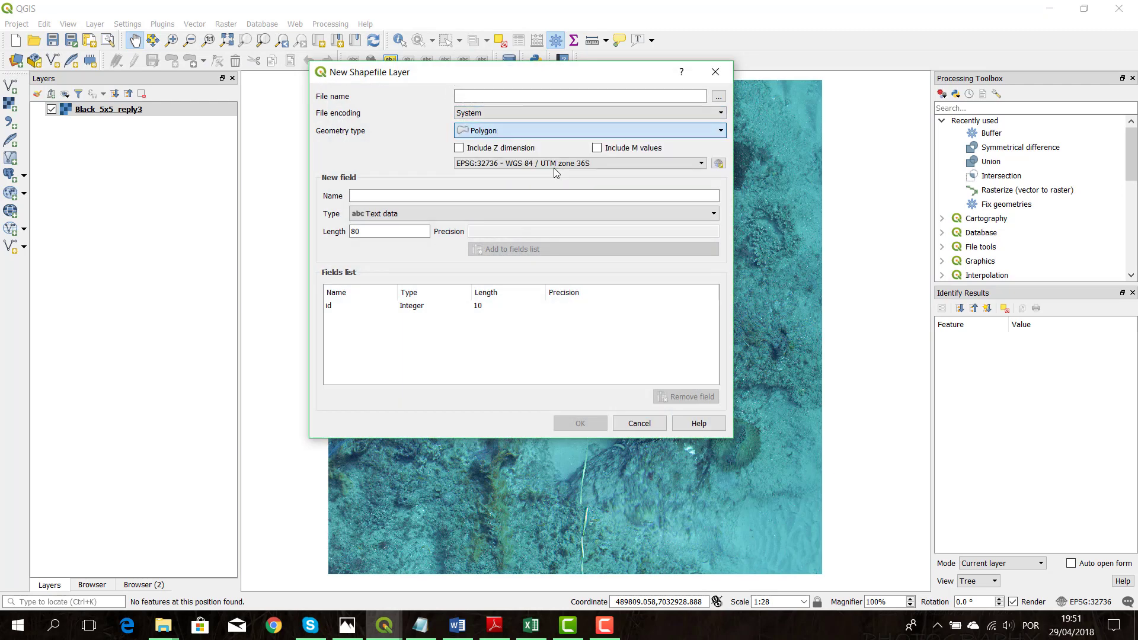
click(451, 196)
text(Code)
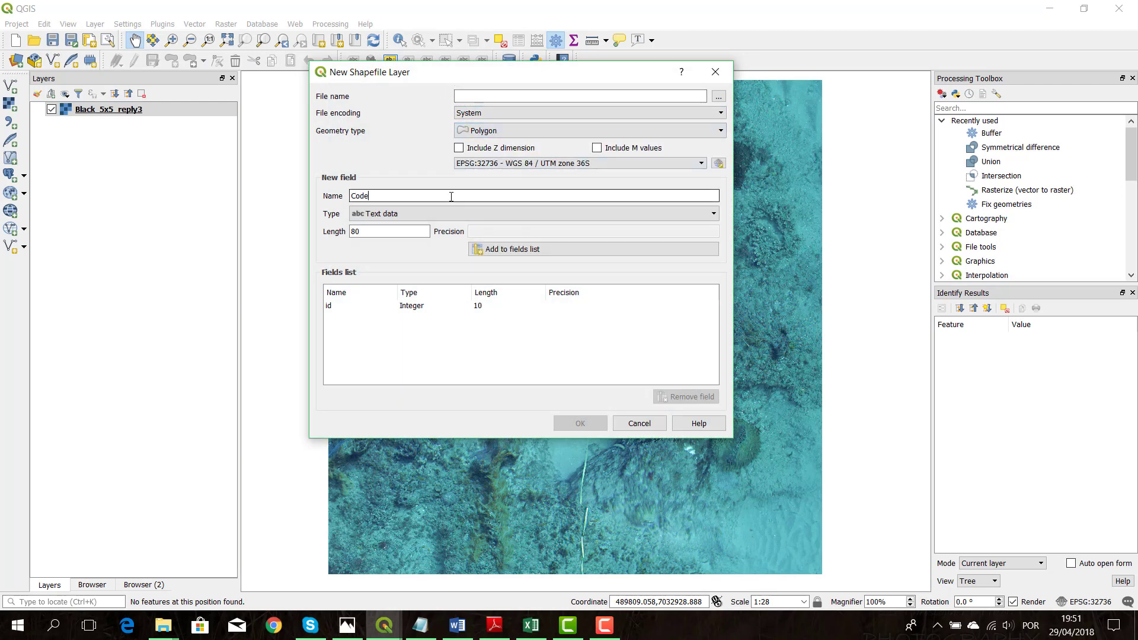
click(536, 249)
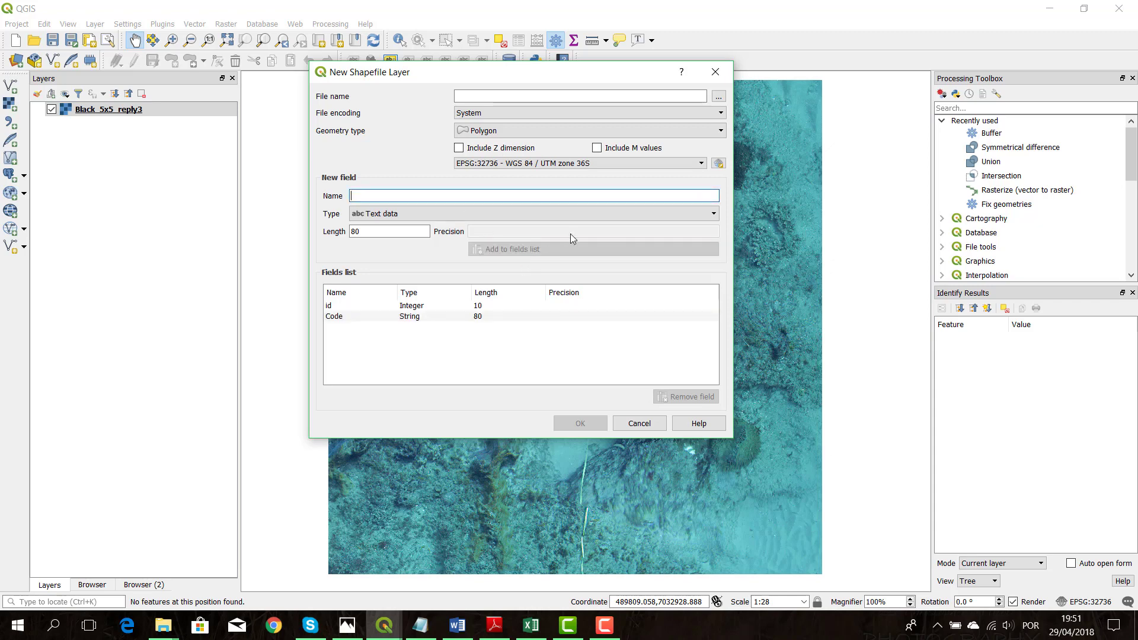
Create the shapefile as Layer_Black_5x5_UTM36S_R3 in the R3 folder of Black 5x5 UTM36S
click(718, 96)
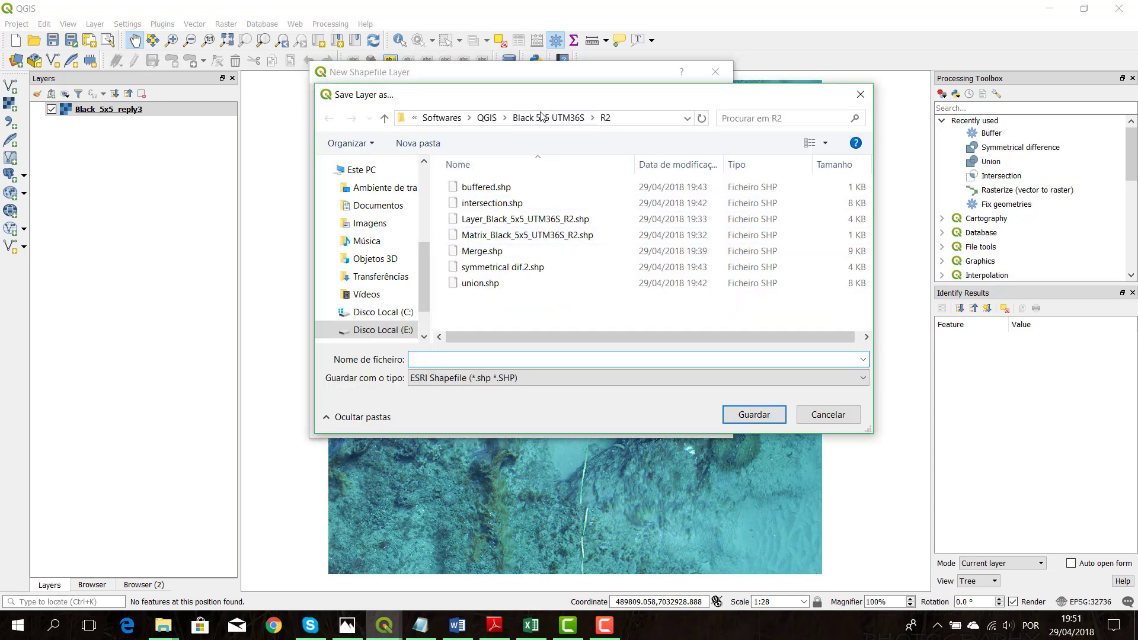
click(549, 118)
double_click(467, 220)
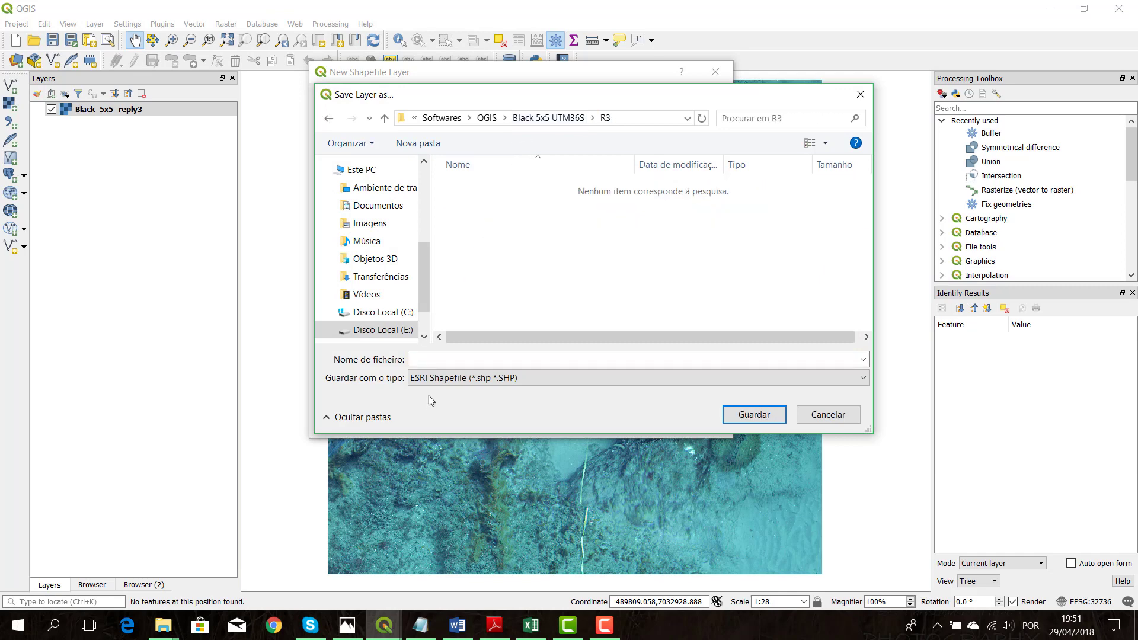
click(548, 118)
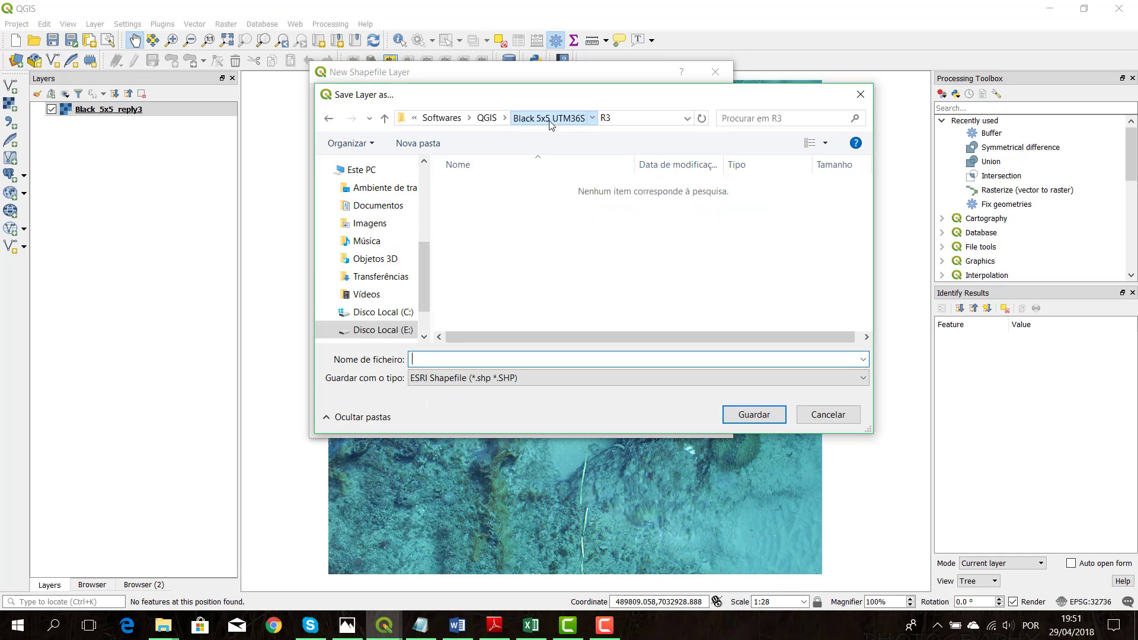
double_click(496, 204)
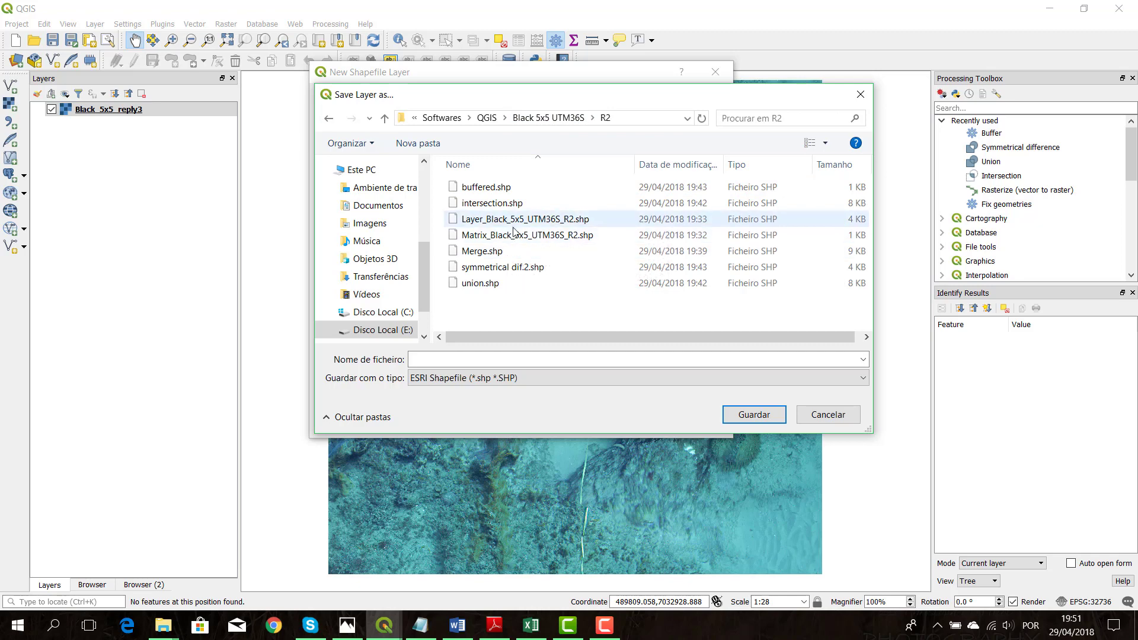
click(515, 220)
click(539, 118)
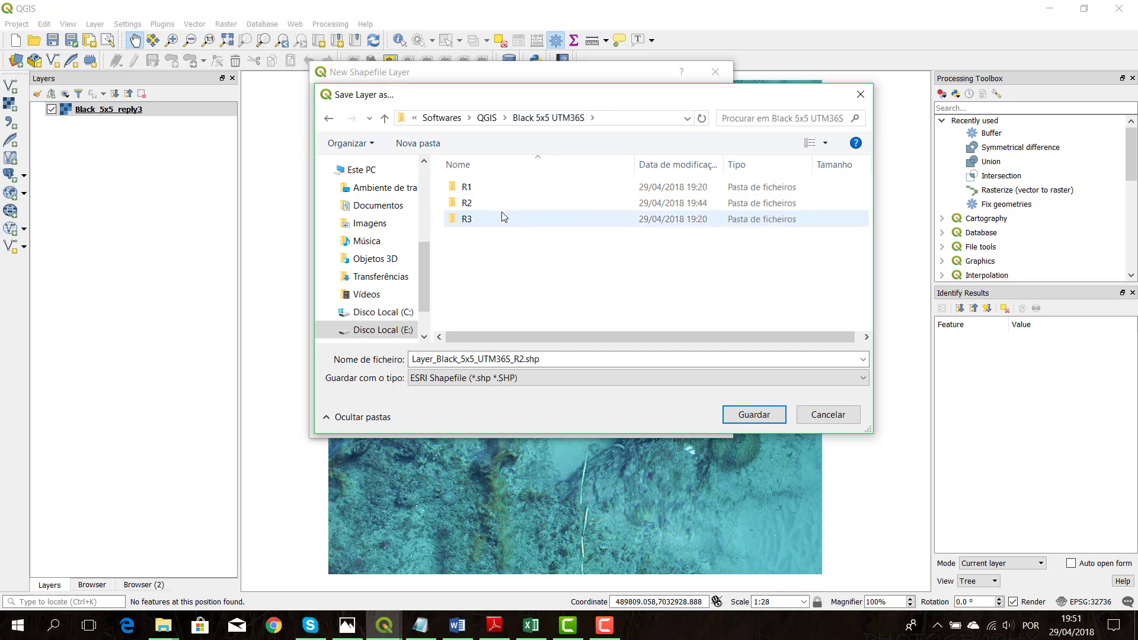
double_click(500, 218)
double_click(429, 360)
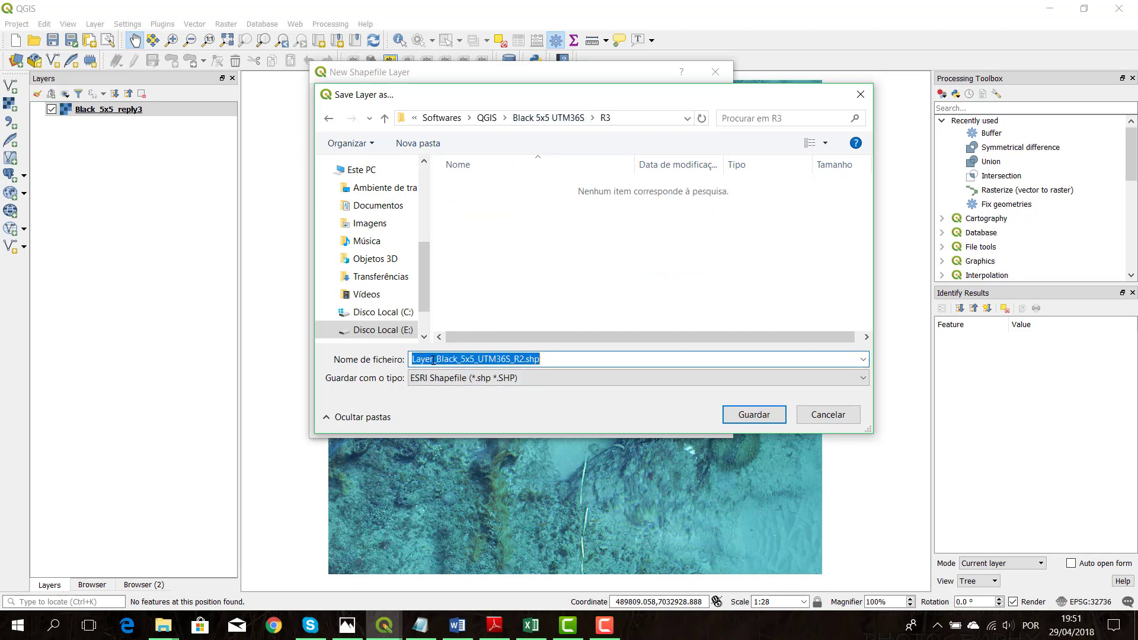
click(559, 360)
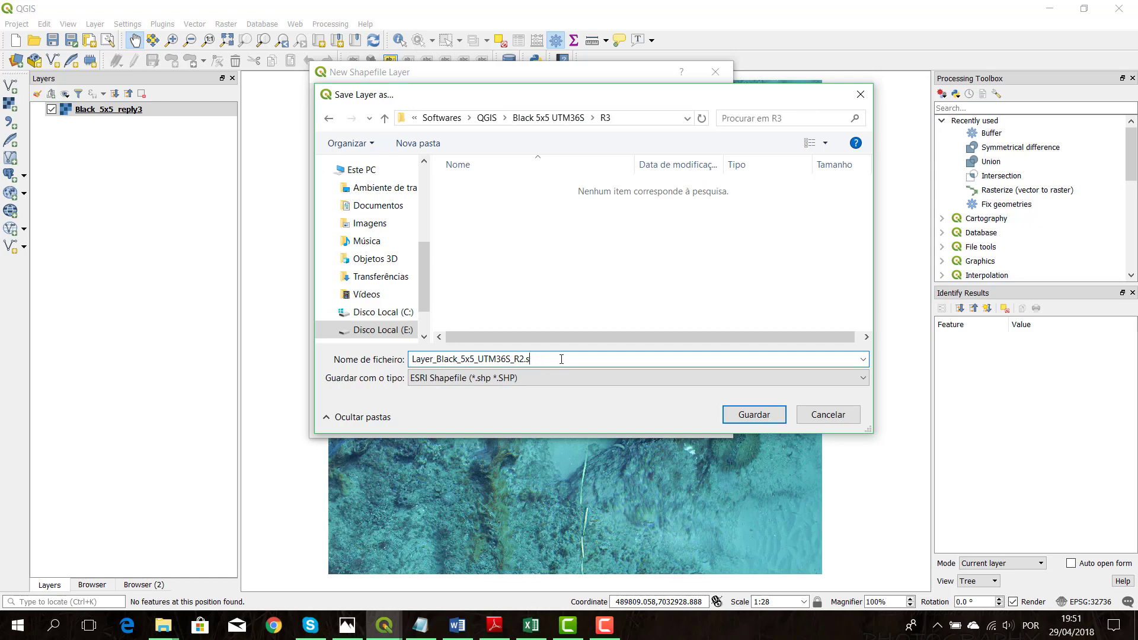
click(754, 417)
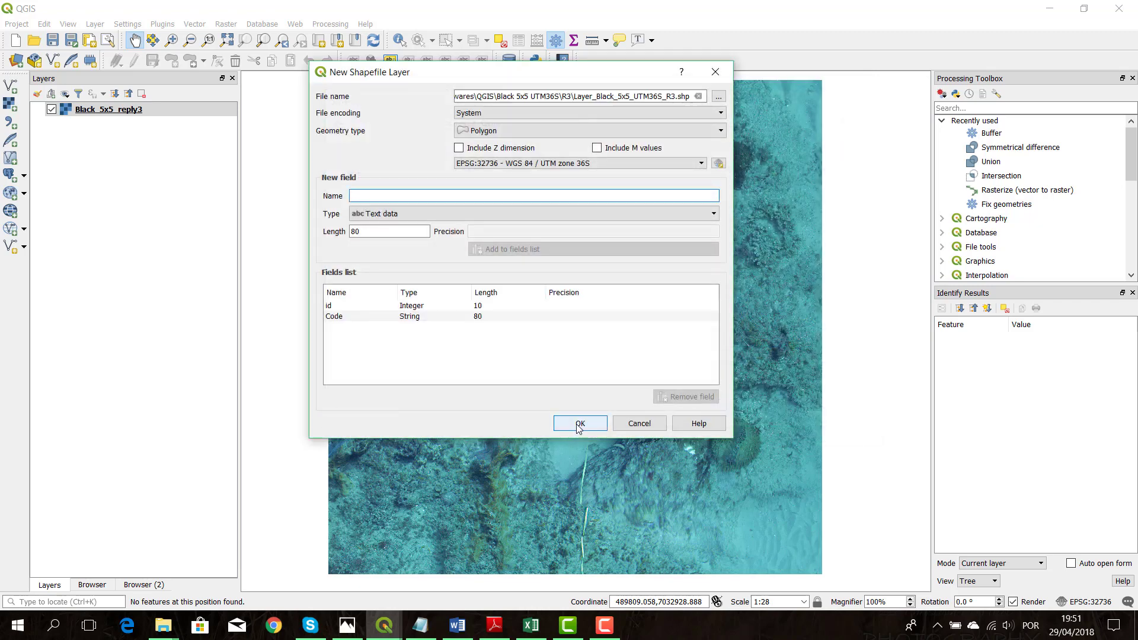
click(580, 423)
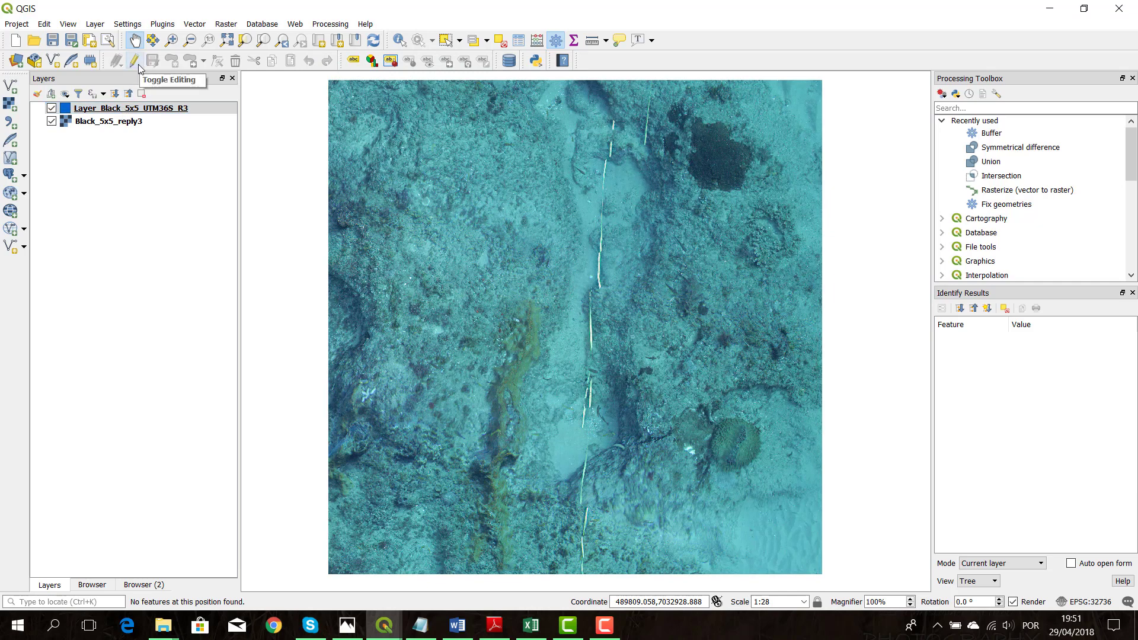
Enable editing on the Layer_Black_5x5_UTM36S_R3 layer and trace a polygon around the large round ribbed coral in the image's lower-right part
click(135, 61)
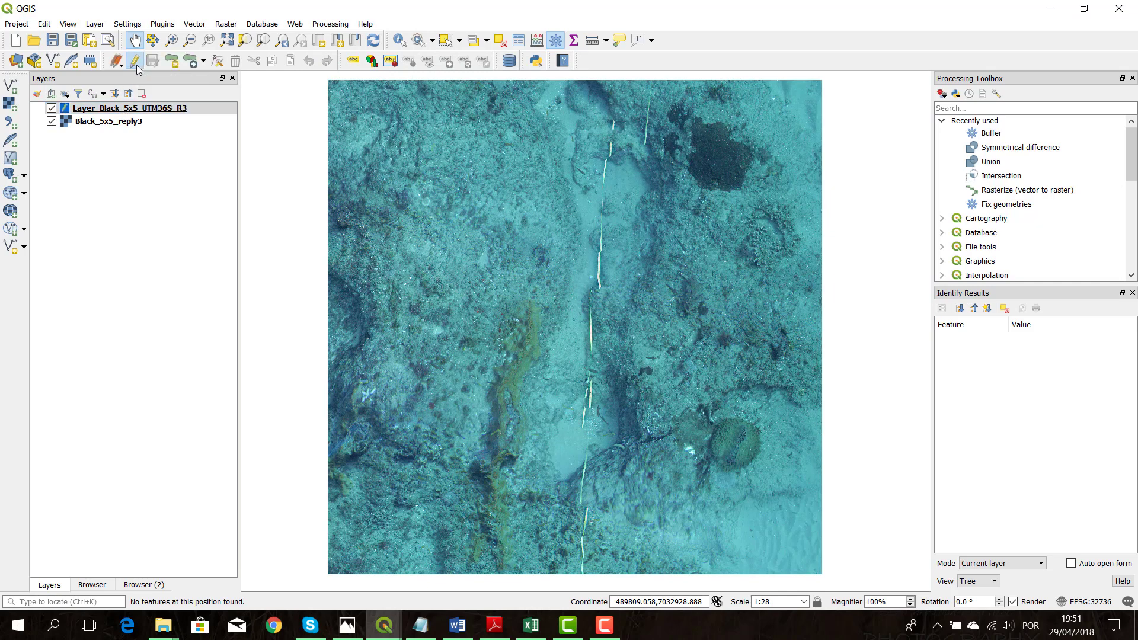
click(172, 62)
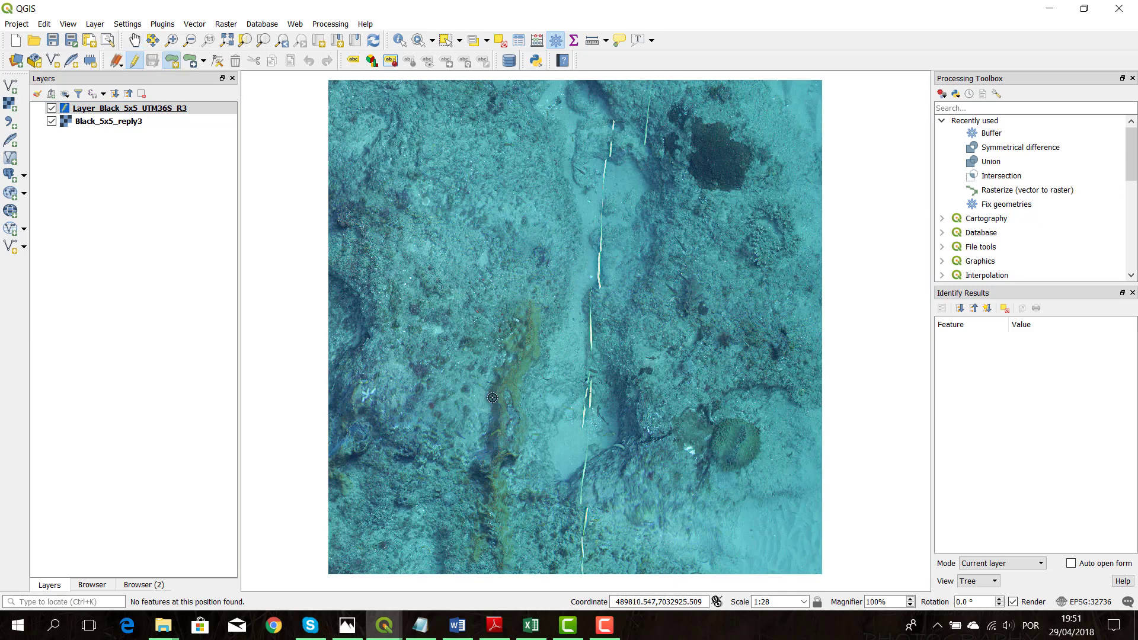
scroll(757, 465, up, 2)
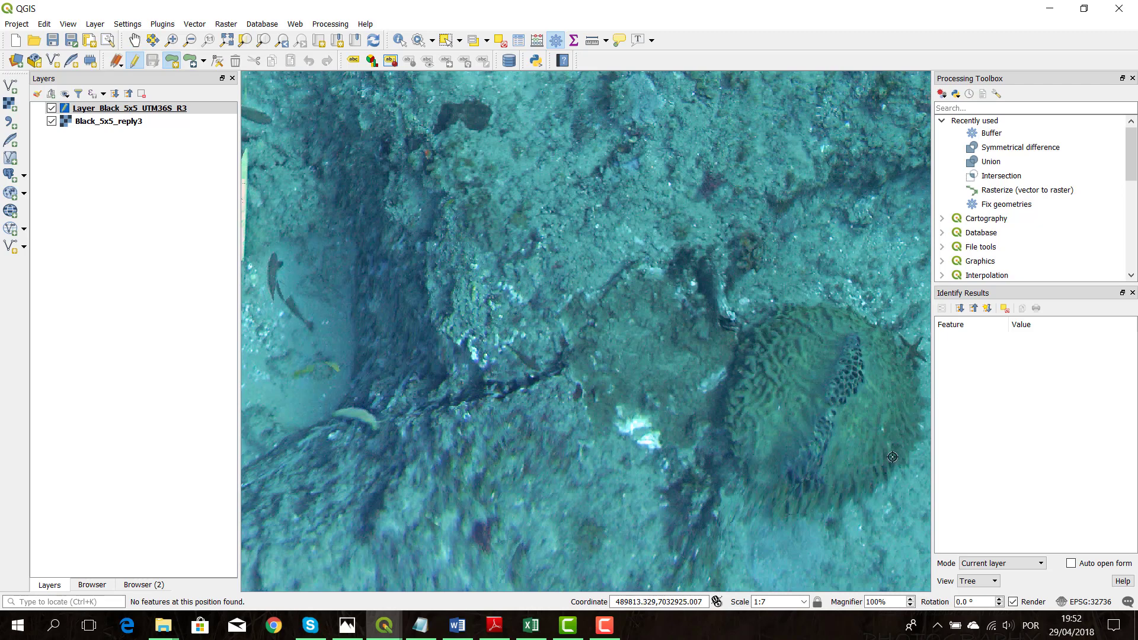
click(857, 509)
click(921, 406)
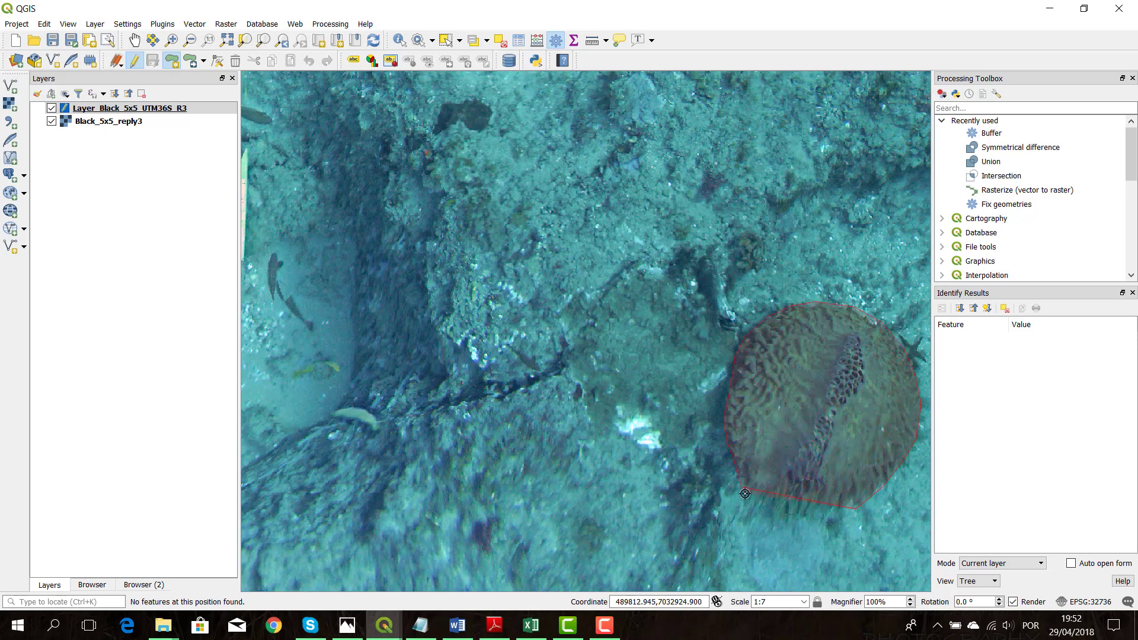
right_click(807, 457)
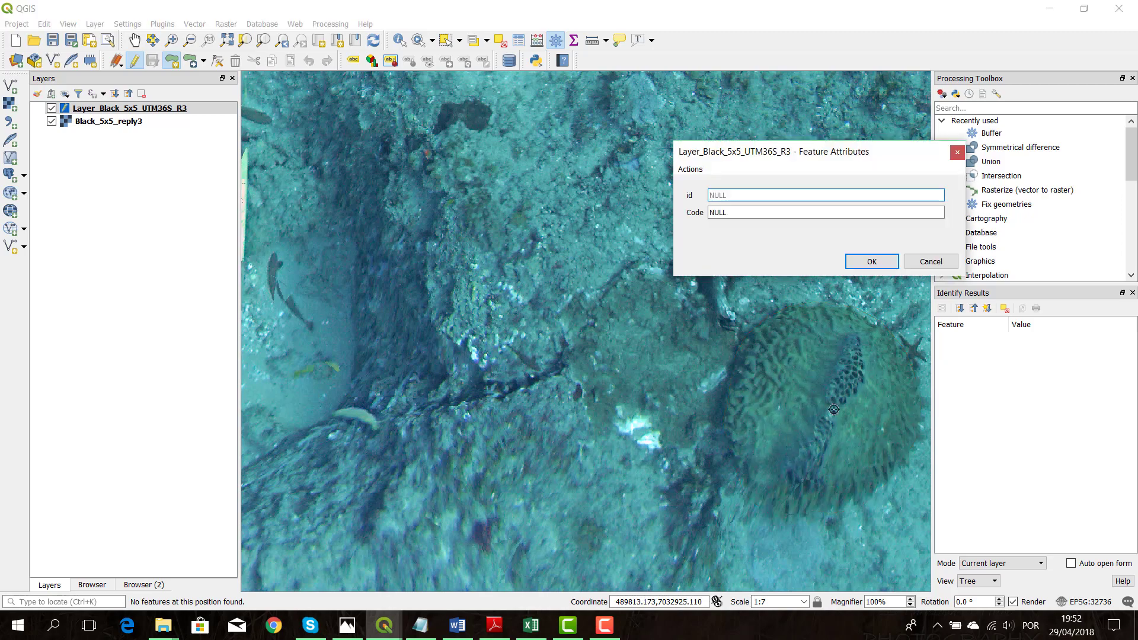
Check the coral codes in the code_corals workbook in Excel and give the traced polygon id 12 and Code SP
click(531, 625)
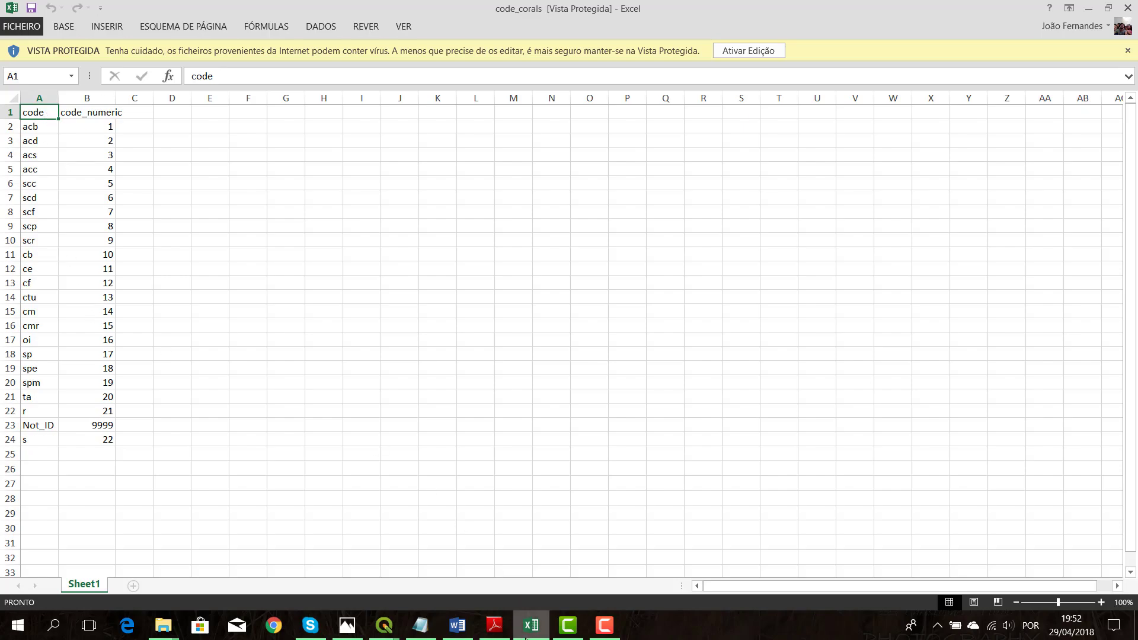
click(531, 625)
click(531, 625)
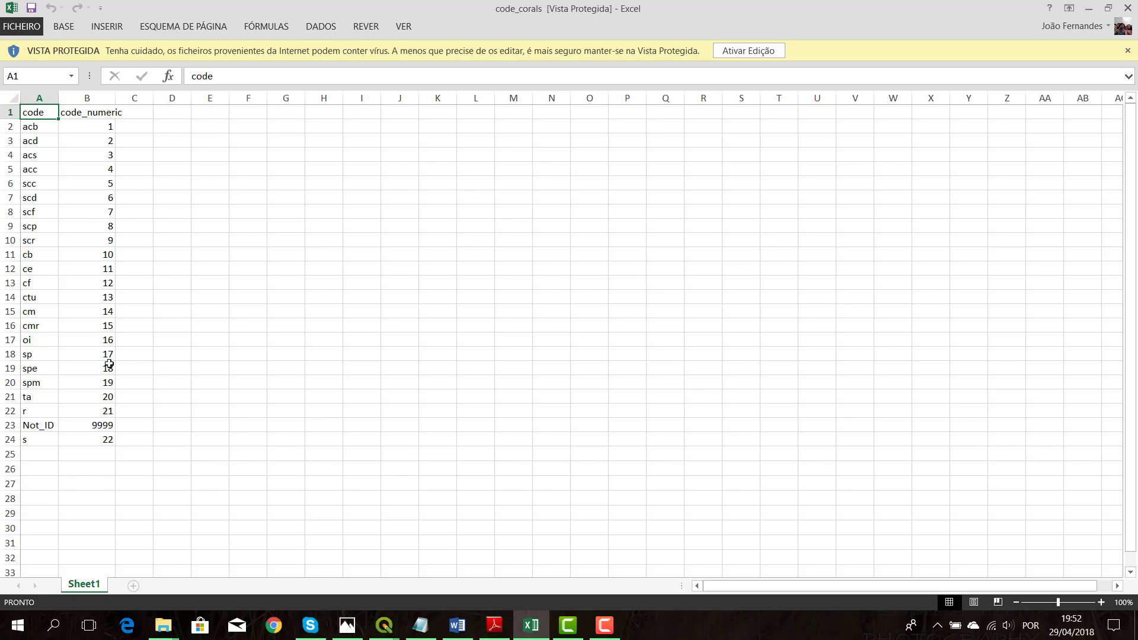
click(531, 625)
click(773, 199)
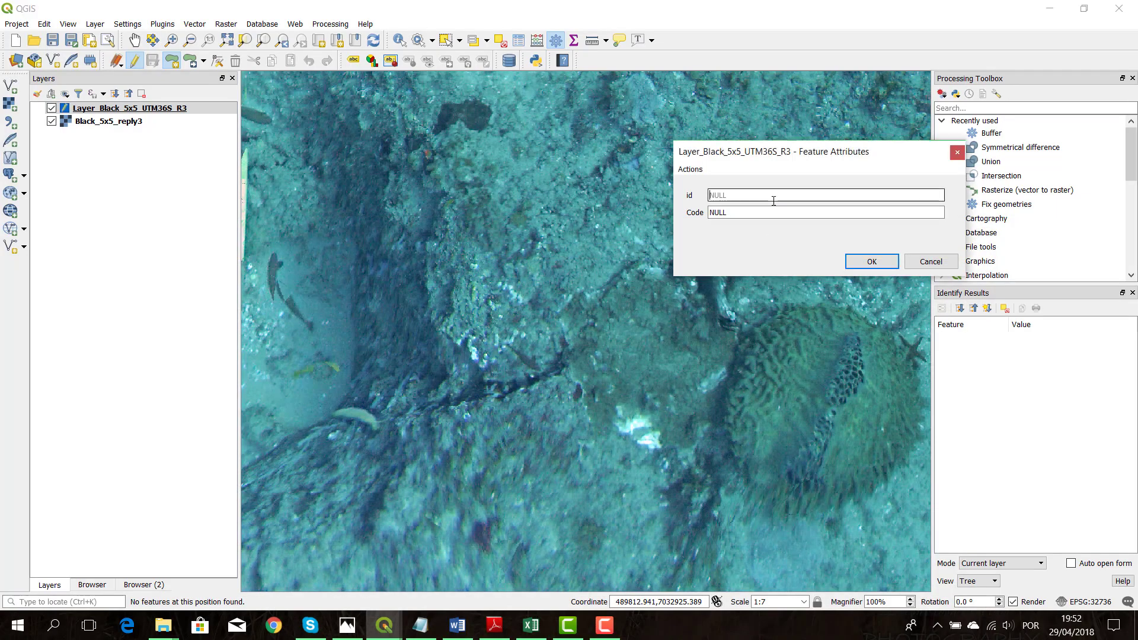
text(12)
click(750, 212)
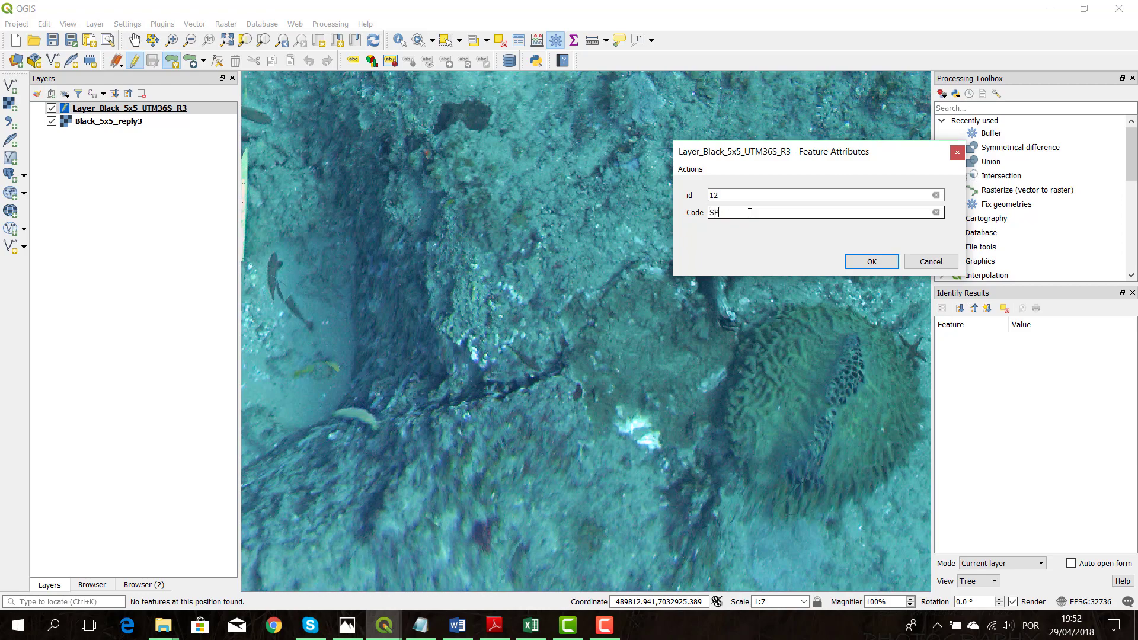
text(SP)
click(872, 262)
Save the edits to the Layer_Black_5x5_UTM36S_R3 layer and end its editing session
scroll(632, 311, down, 1)
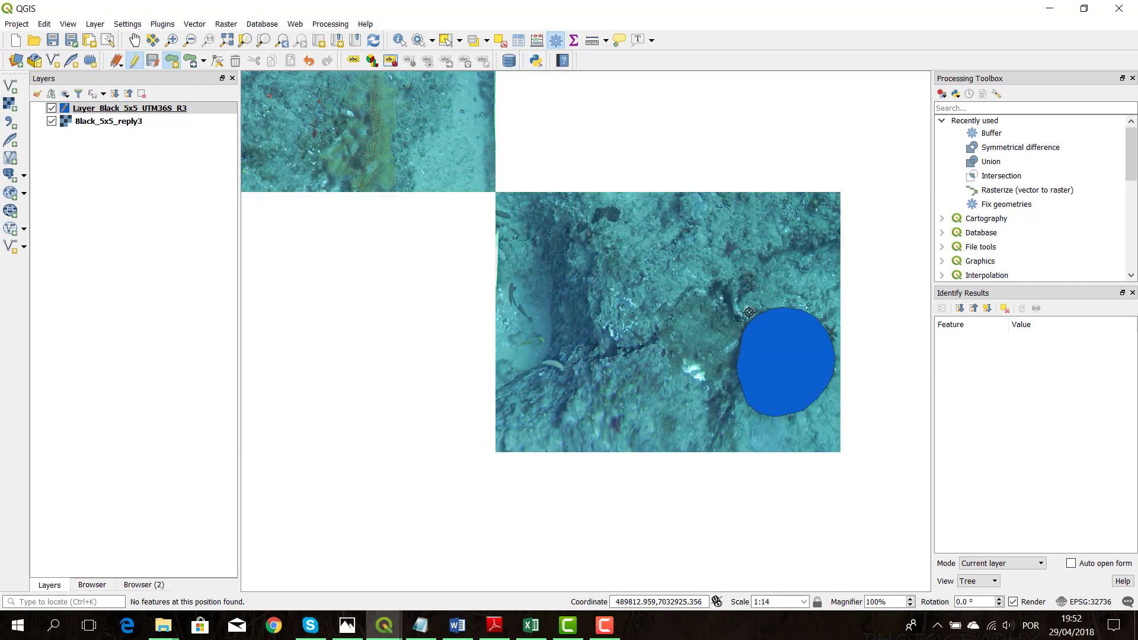
scroll(468, 298, down, 1)
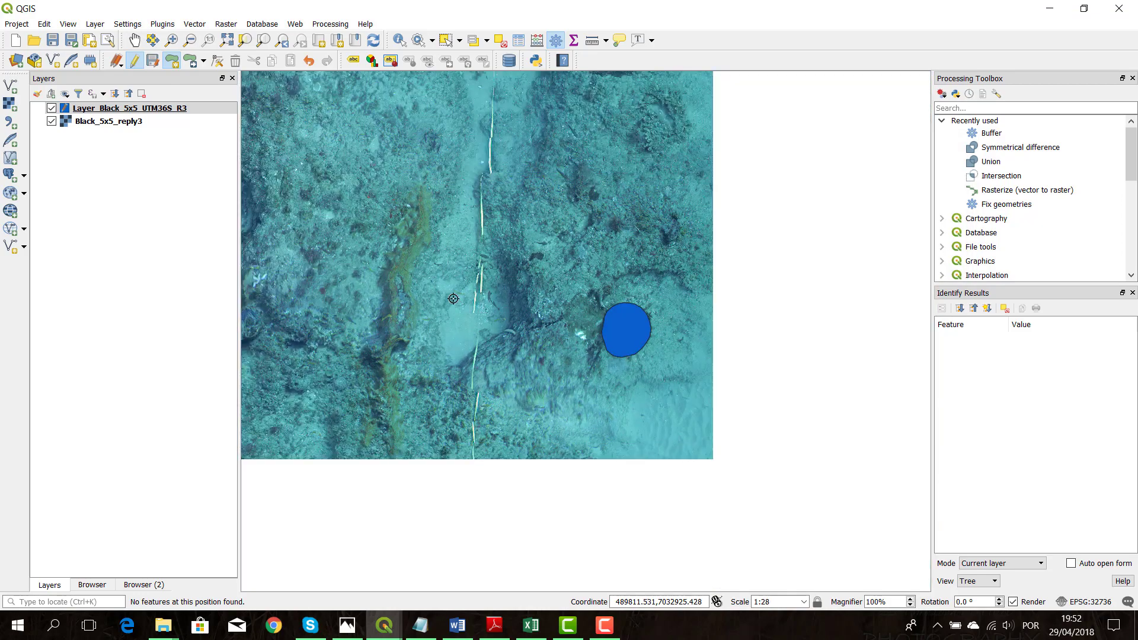
click(136, 39)
drag(432, 221, 563, 322)
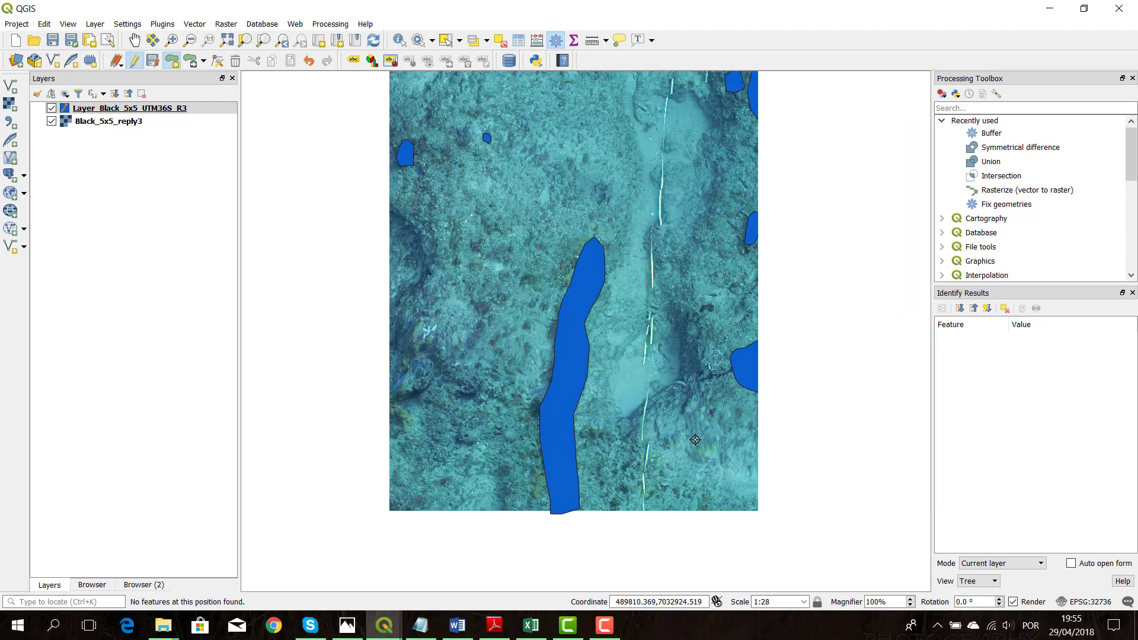
key(Left)
key(Up)
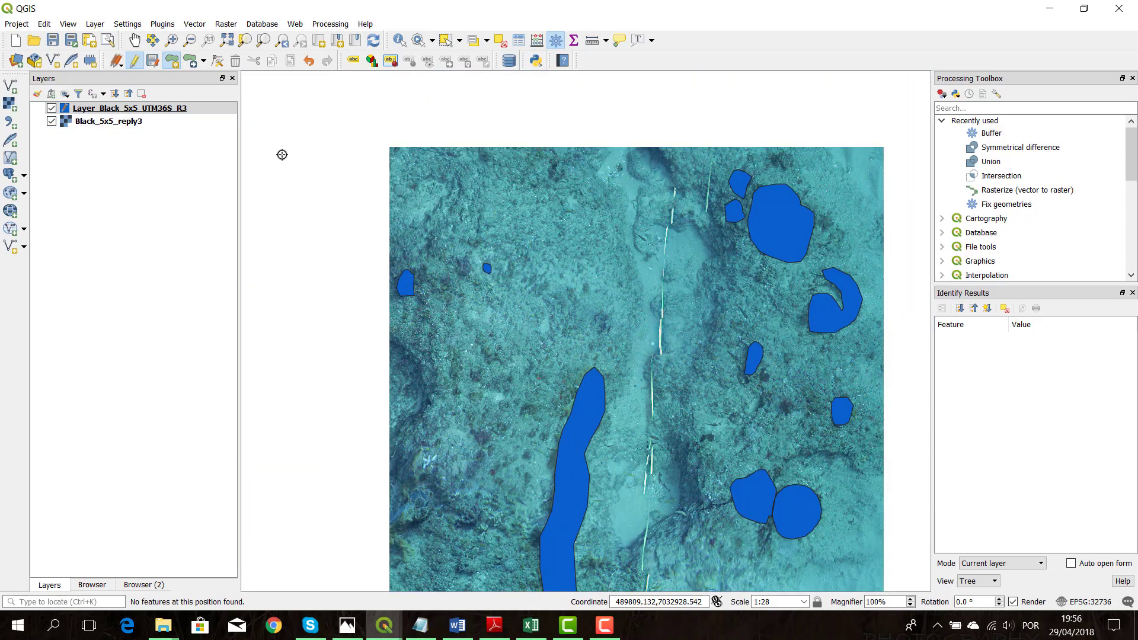
click(157, 62)
click(134, 61)
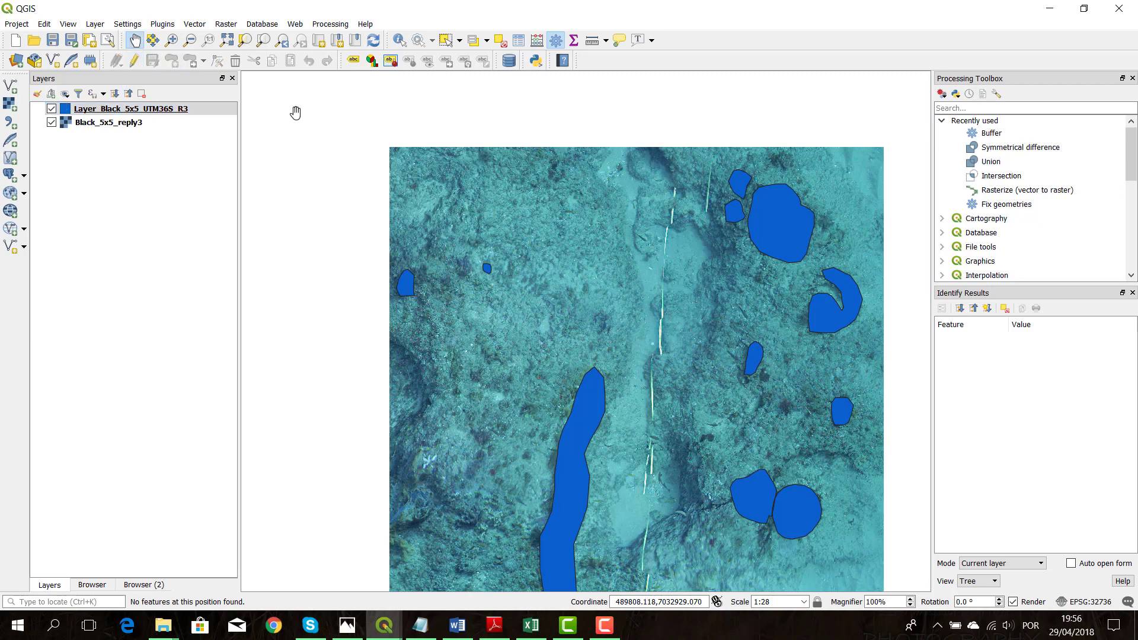
Start a new shapefile layer with Polygon geometry and add a text field CODE to its fields list
drag(490, 236, 445, 182)
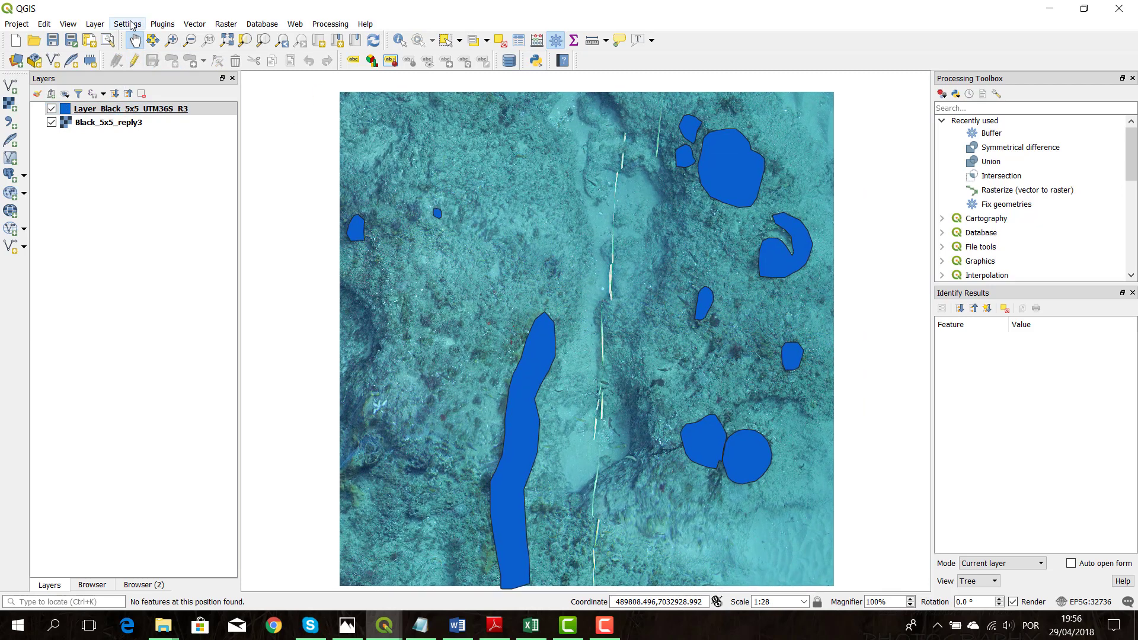
click(95, 24)
mouse_move(119, 55)
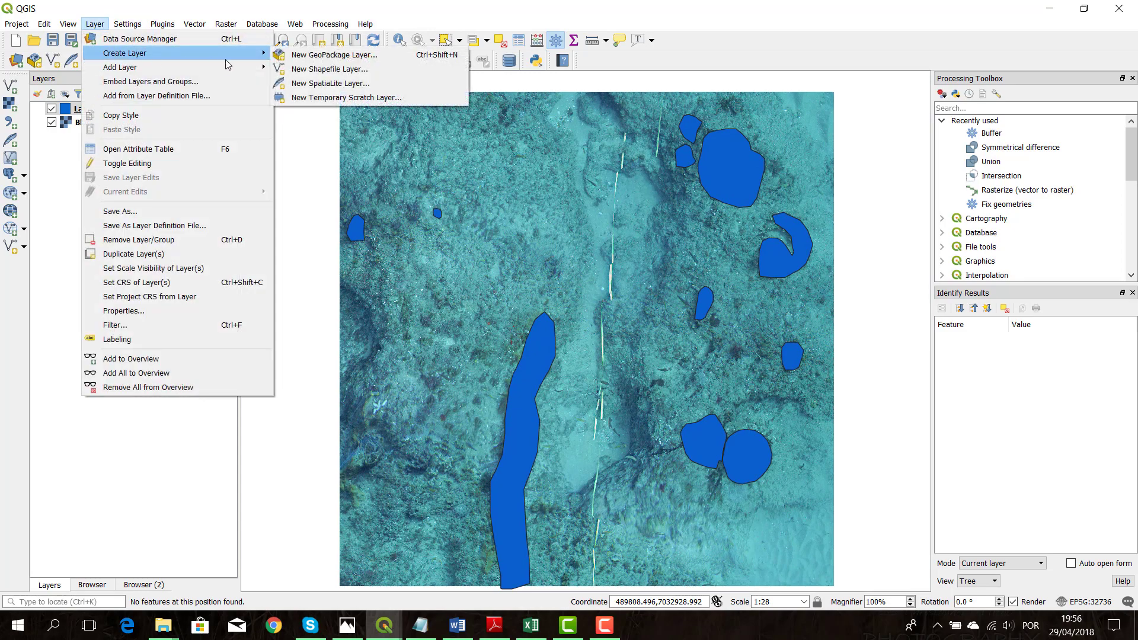
click(317, 69)
click(584, 130)
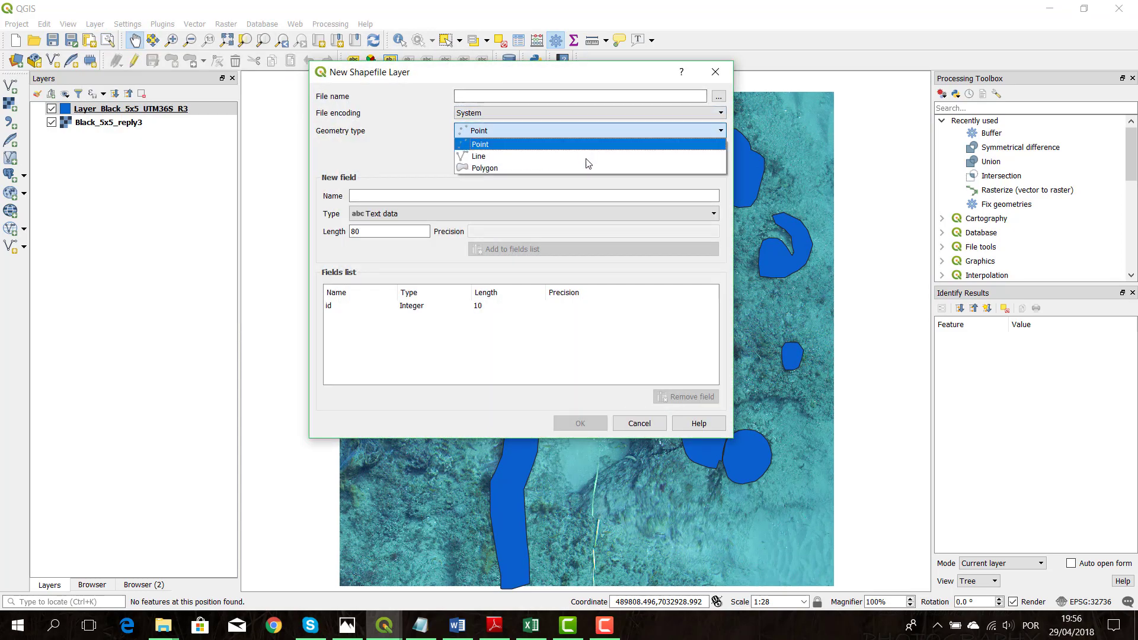
click(578, 168)
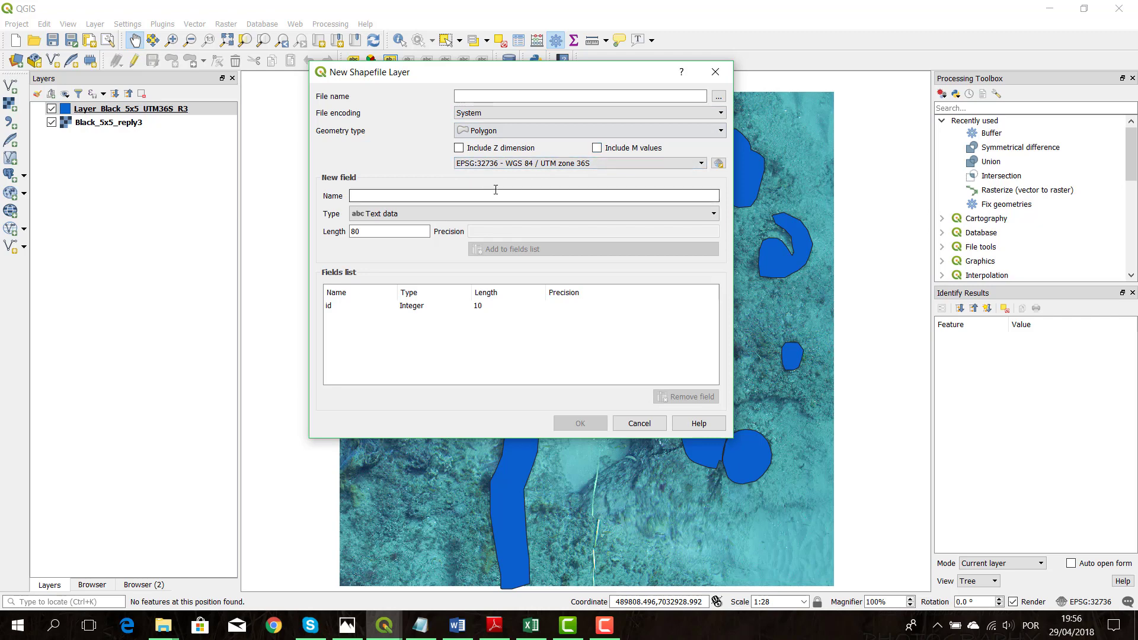
click(455, 199)
text(CODE)
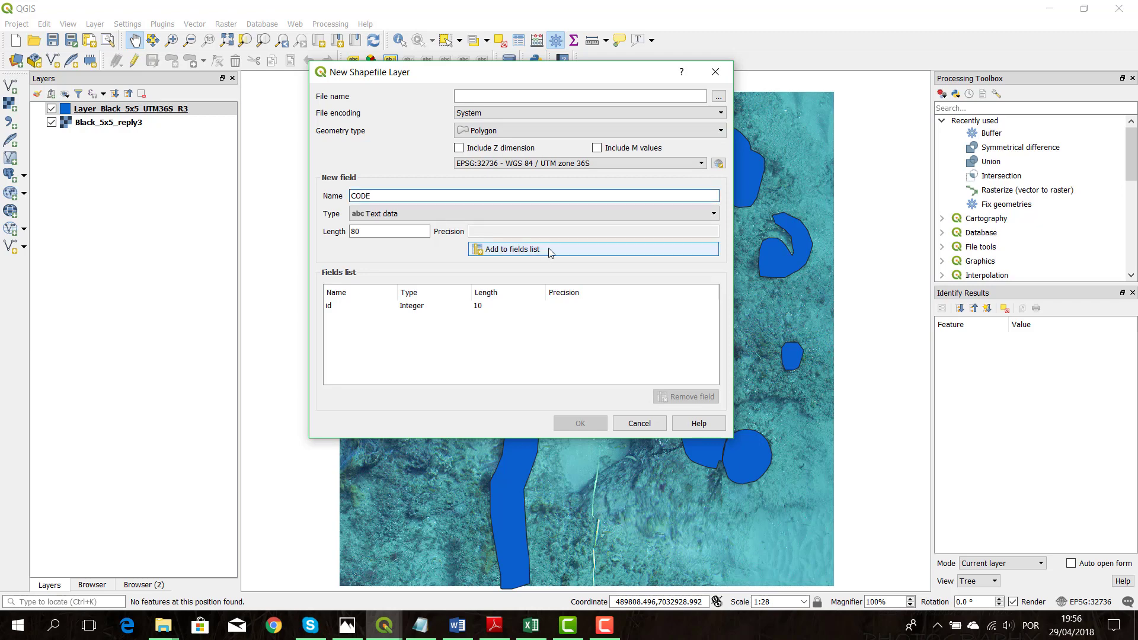
click(553, 248)
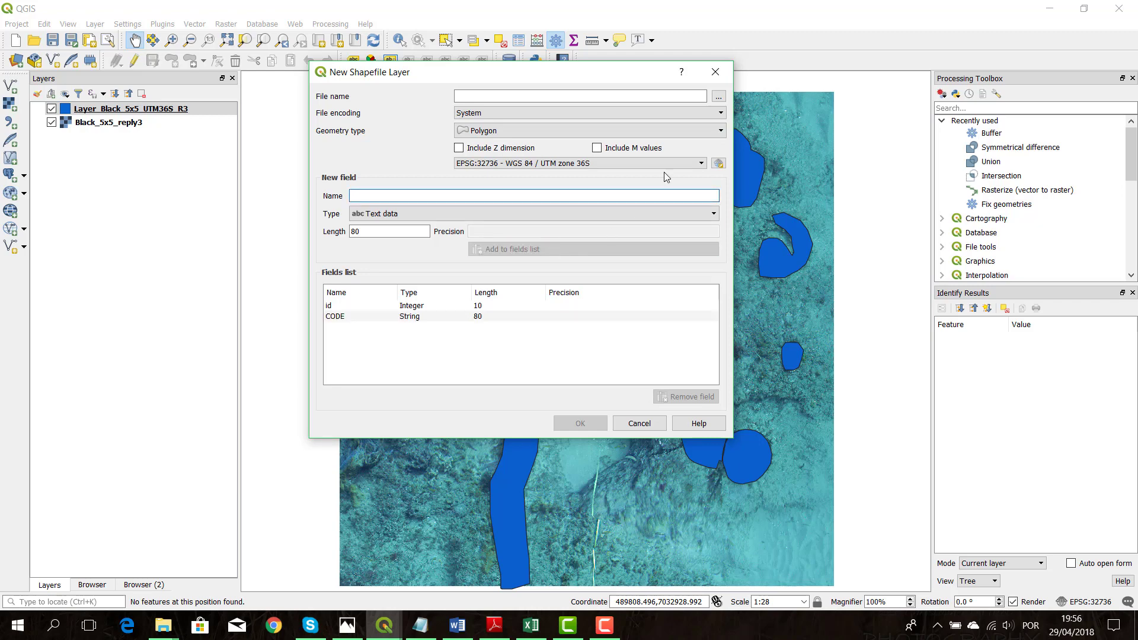
Create the new shapefile as Matrix_Black_5x5_UTM36S_R3 in the R3 folder, keeping the EPSG:32736 - WGS 84 / UTM zone 36S reference system
click(718, 99)
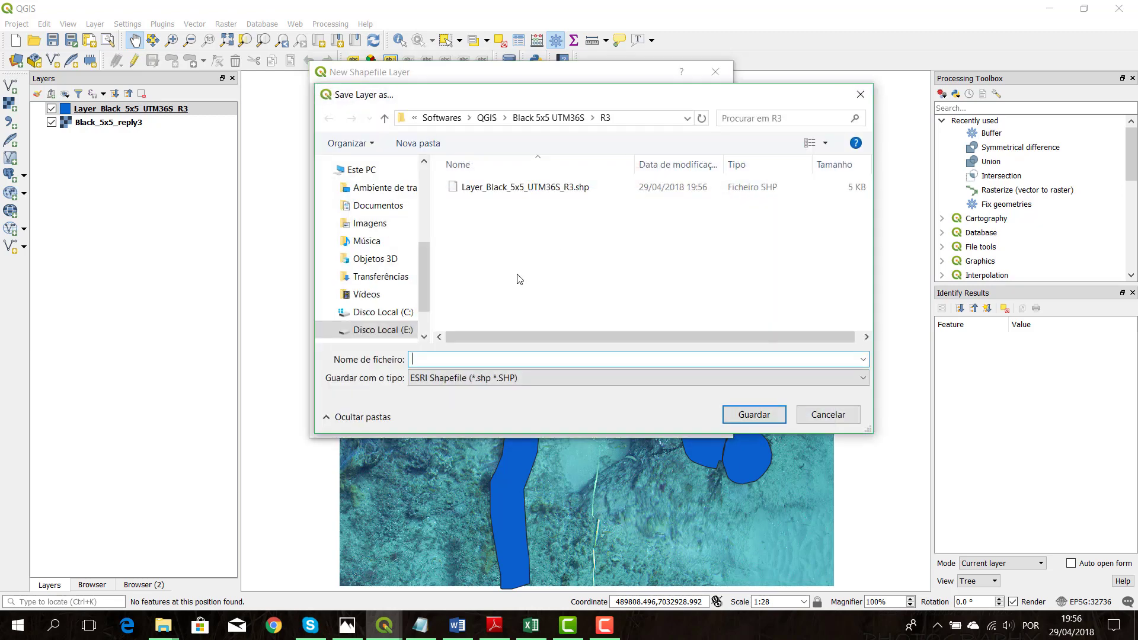
click(504, 188)
click(452, 359)
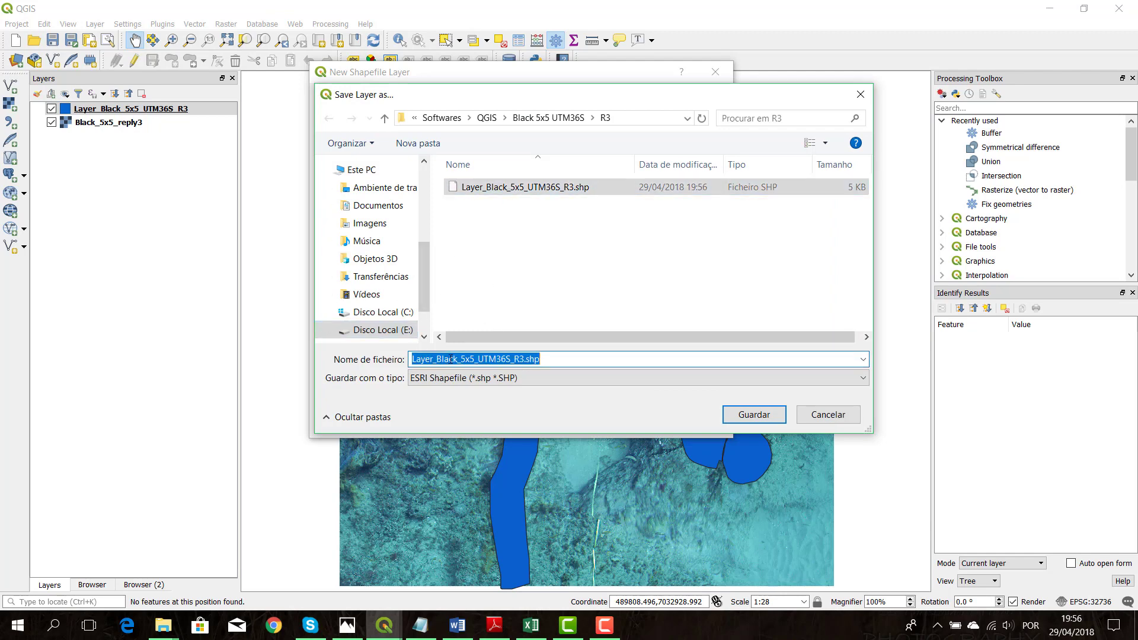
click(437, 359)
key(BackSpace)
key(BackSpace)
key(BackSpace)
key(BackSpace)
key(BackSpace)
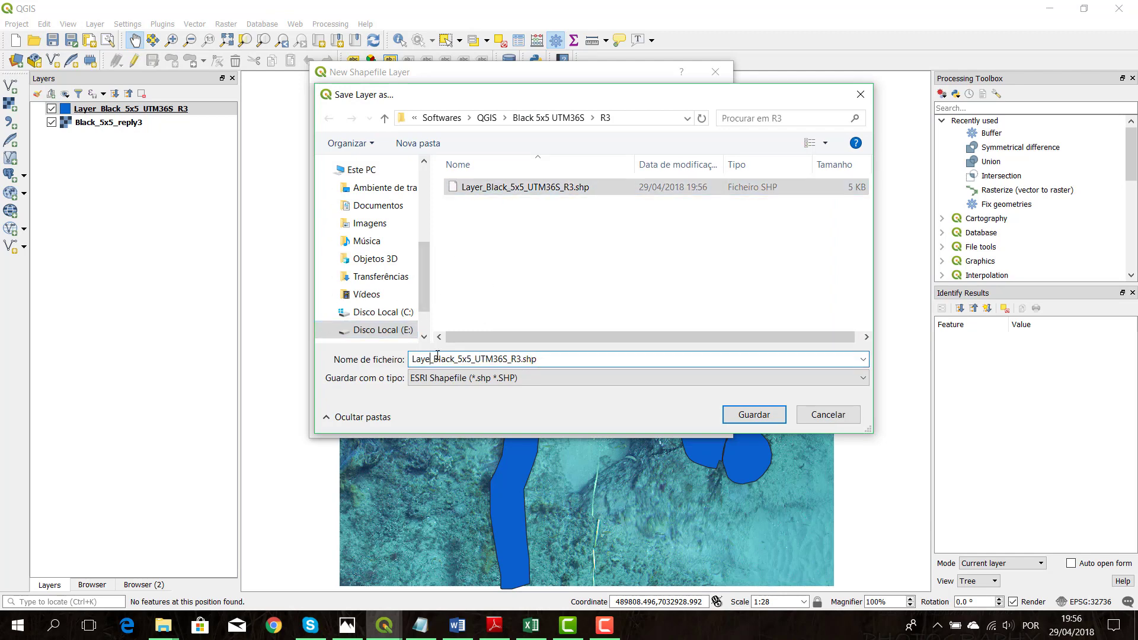
text(Matrix)
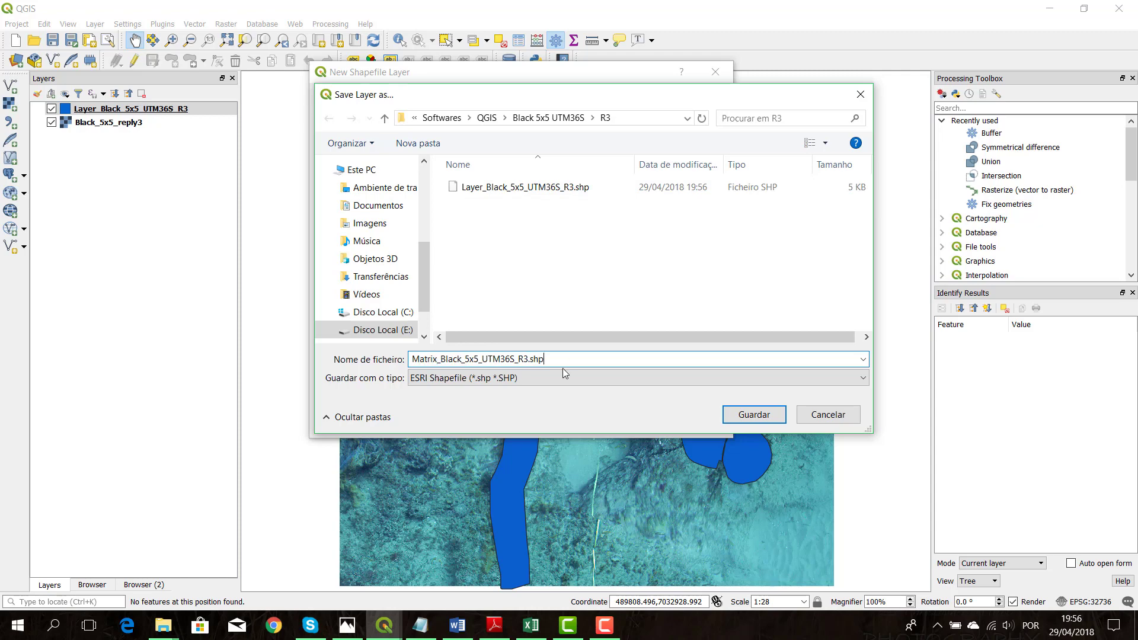
key(Return)
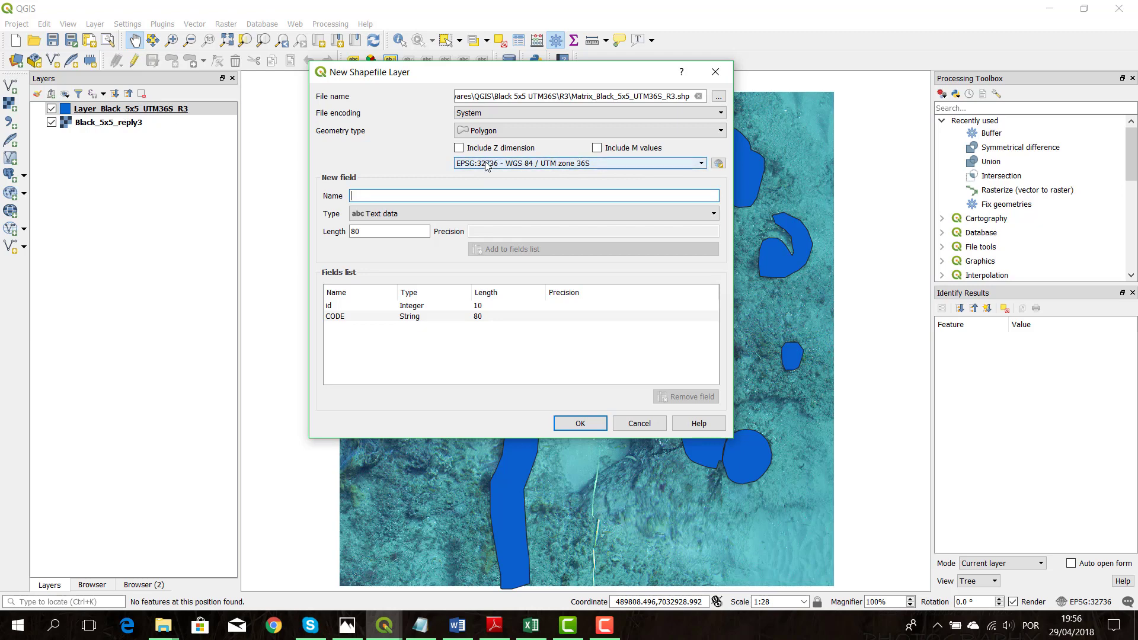
click(573, 166)
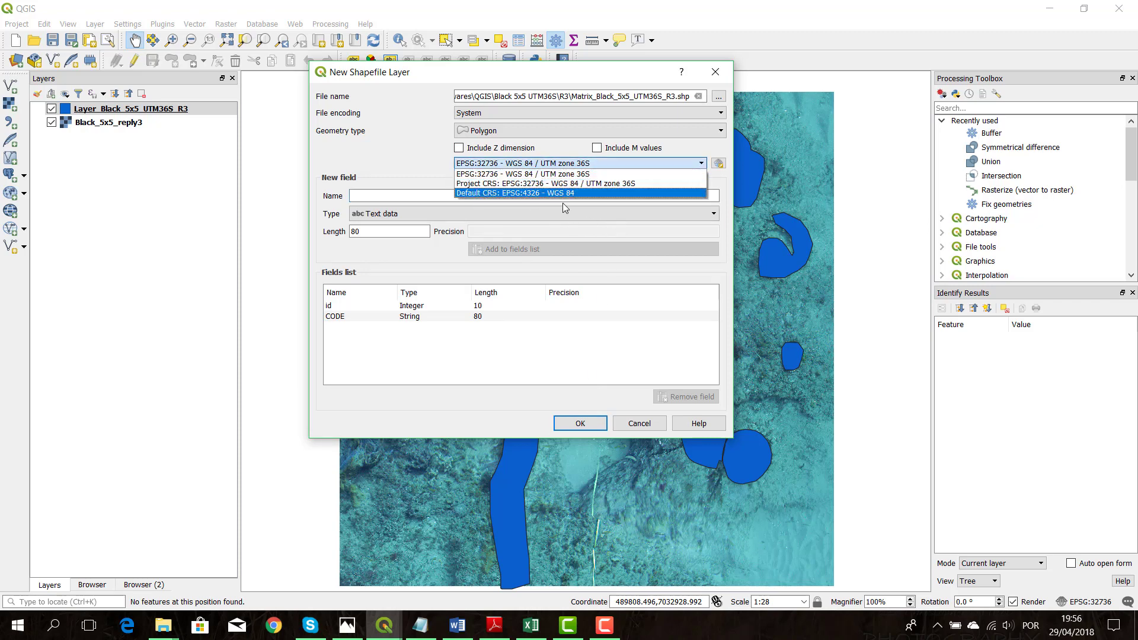
click(383, 154)
click(589, 423)
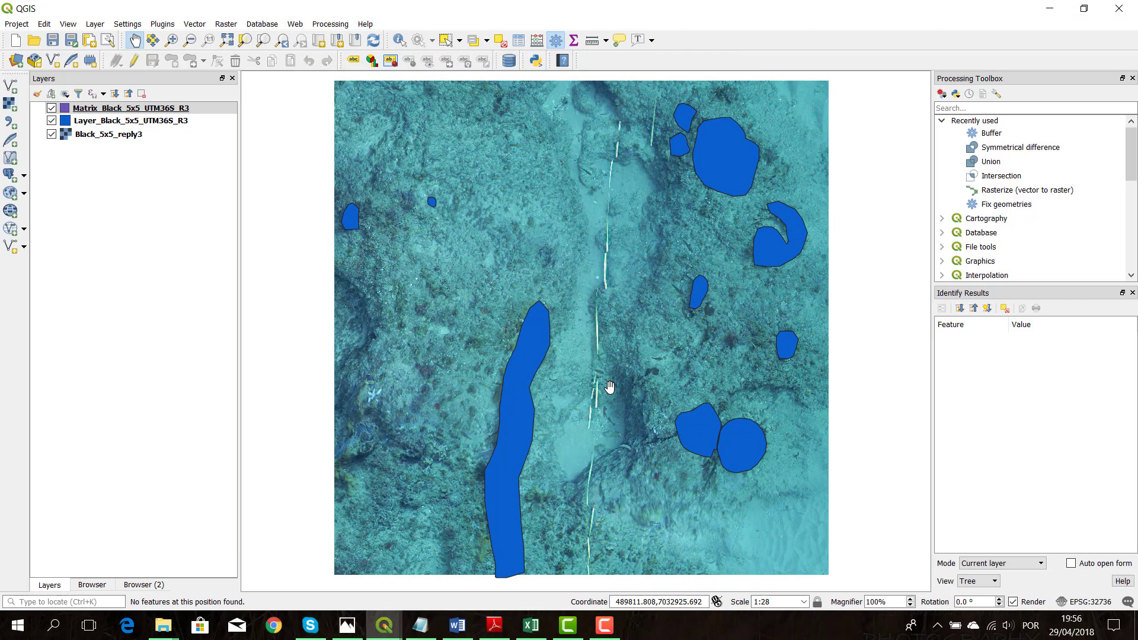
Enable editing with polygon drawing on the Matrix_Black_5x5_UTM36S_R3 layer and hide the Layer_Black_5x5_UTM36S_R3 layer
drag(609, 389, 607, 397)
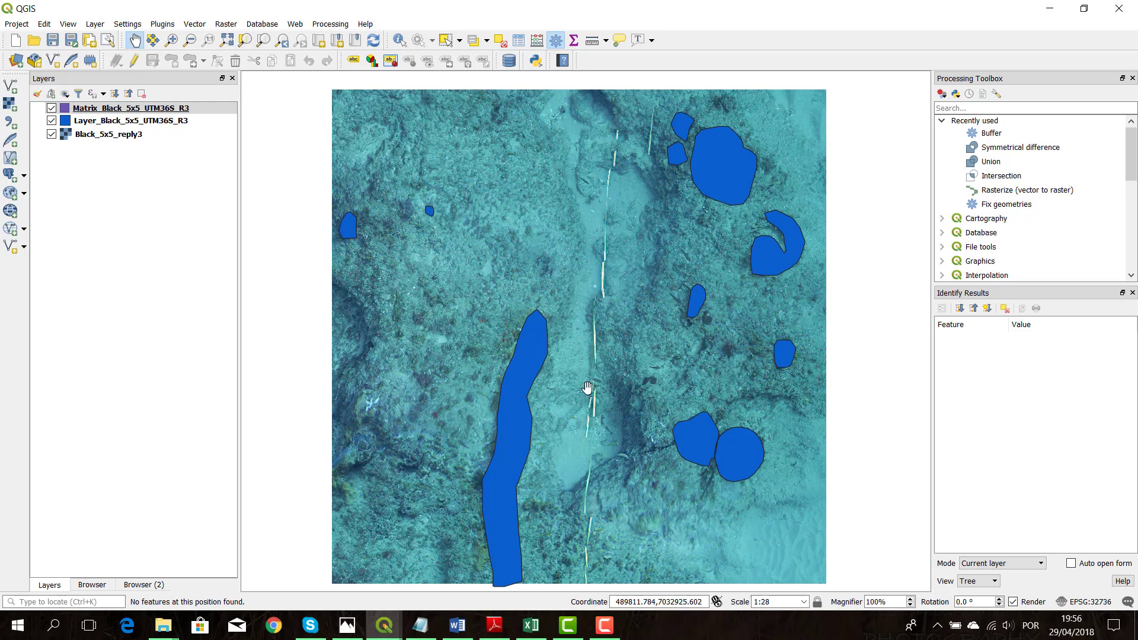
click(135, 60)
click(171, 59)
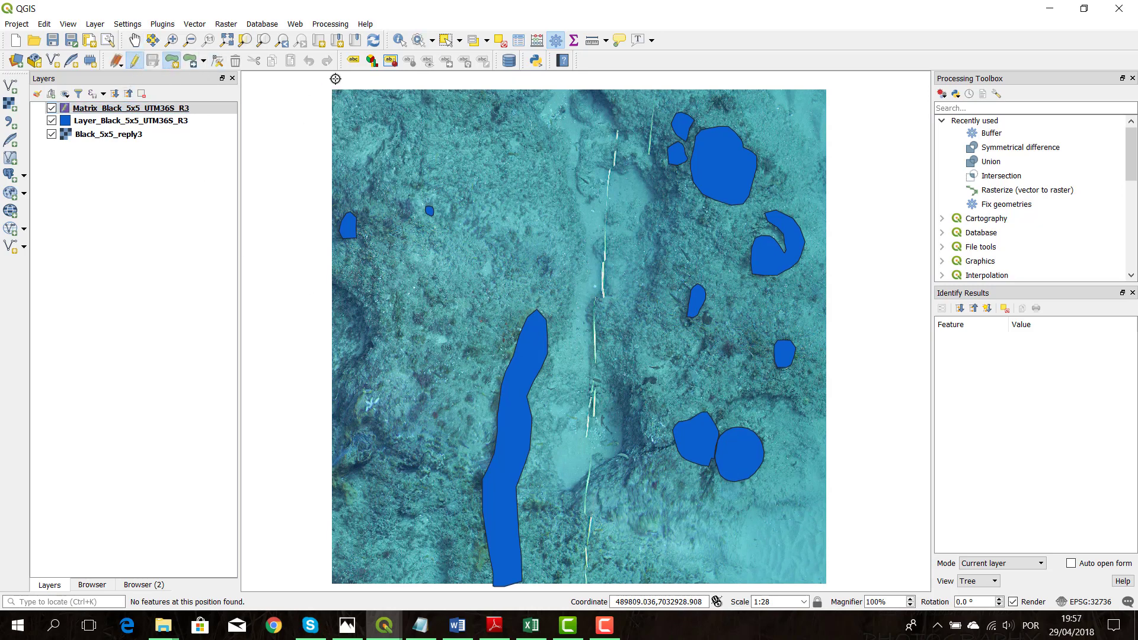
scroll(319, 87, up, 2)
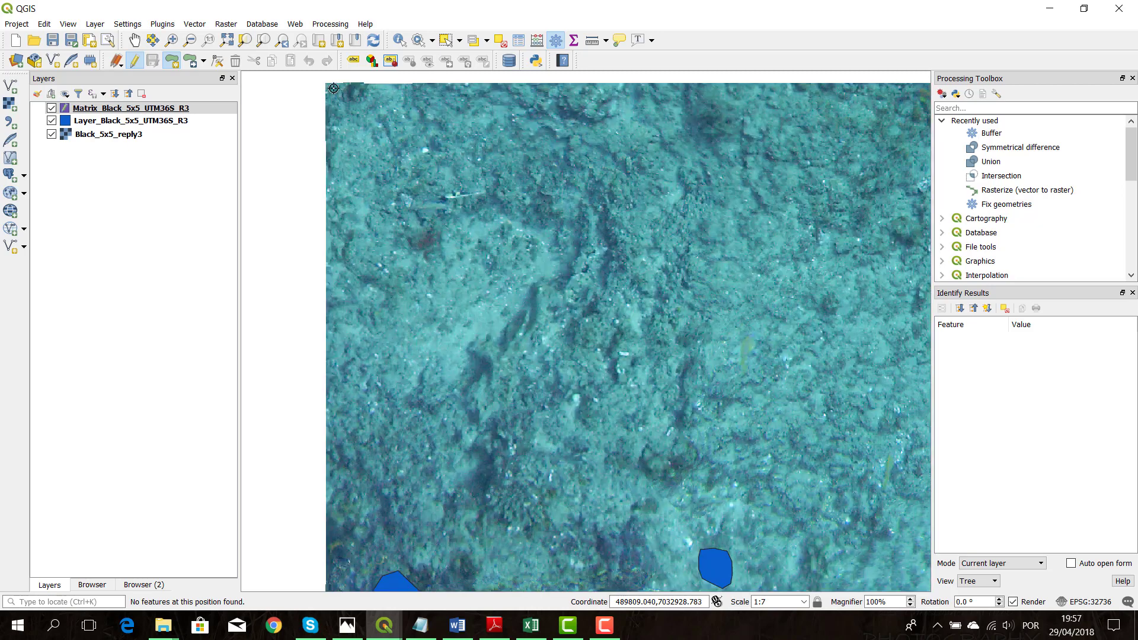
click(51, 121)
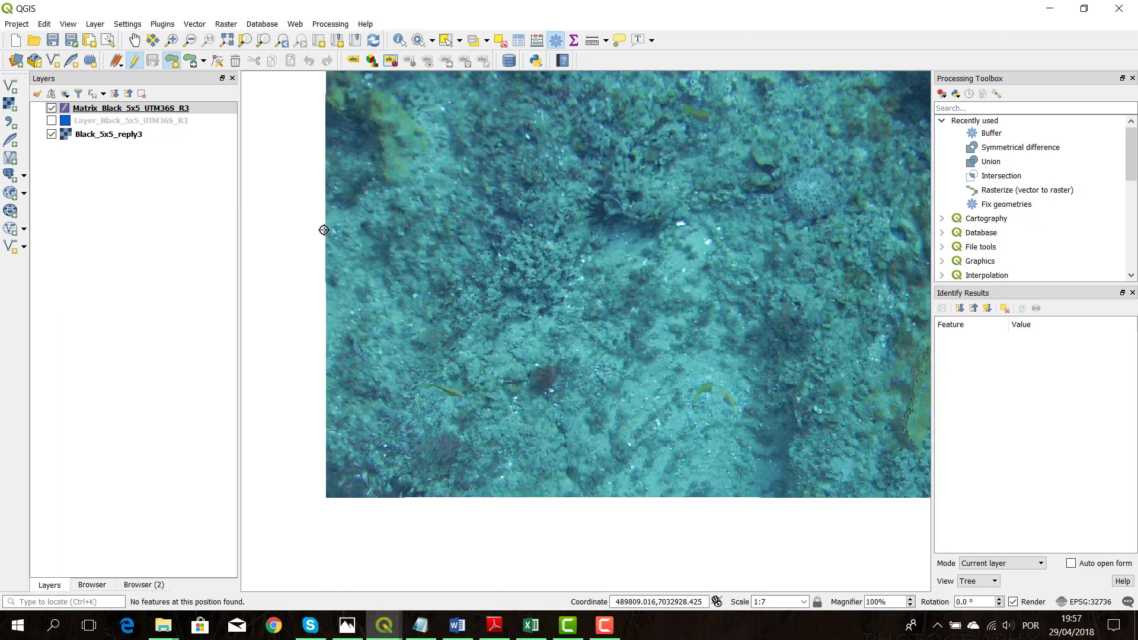
Trace a rectangular polygon around the whole Black_5x5_reply3 image, placing a vertex at each of its four corners
key(Down)
key(Down)
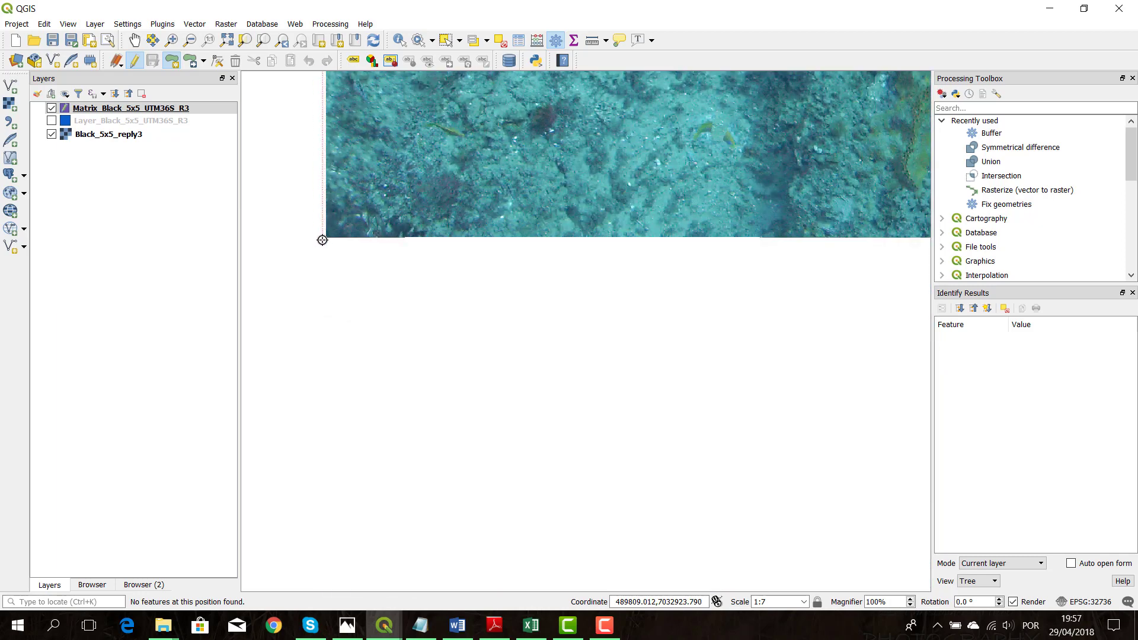
click(323, 240)
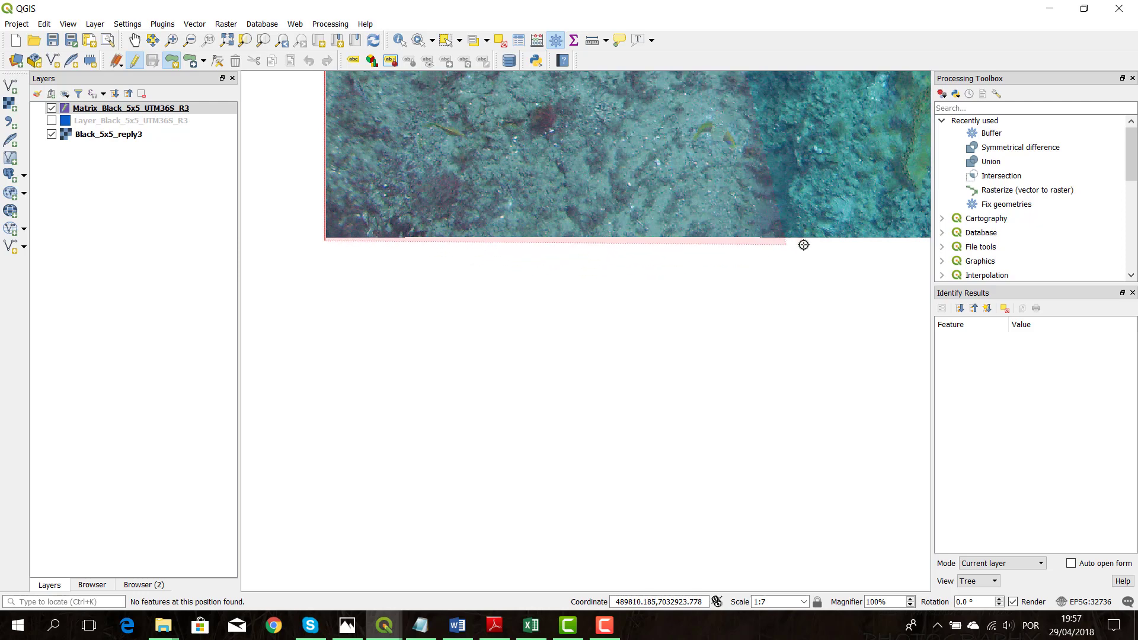
key(Right)
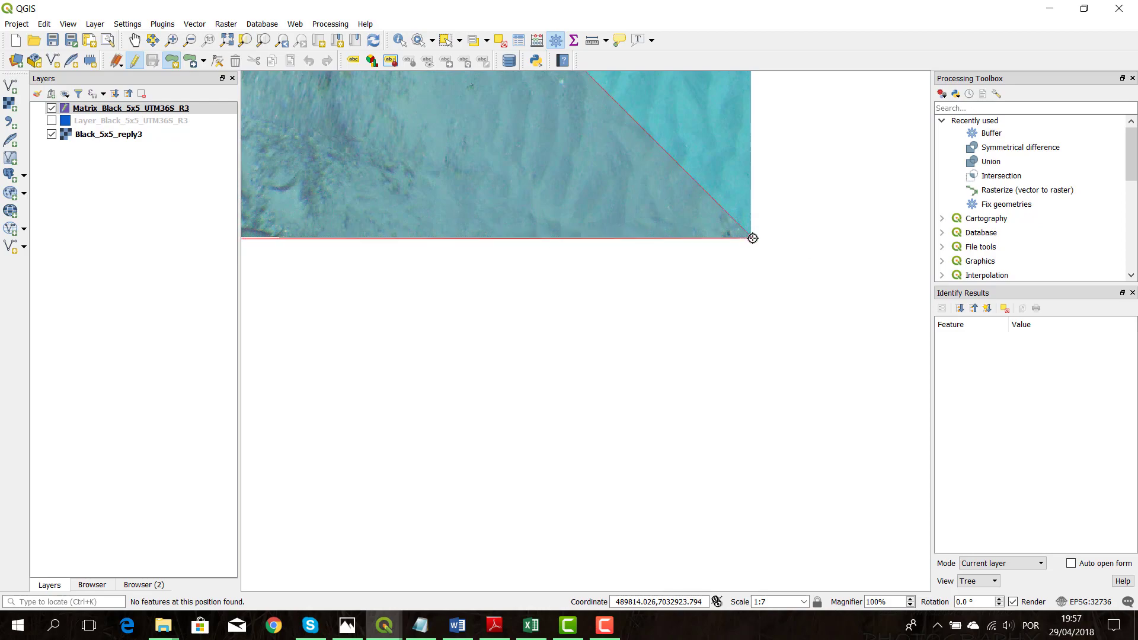
key(Up)
key(Up)
key(Up)
key(Up)
key(Up)
key(Up)
key(Up)
key(Up)
key(Up)
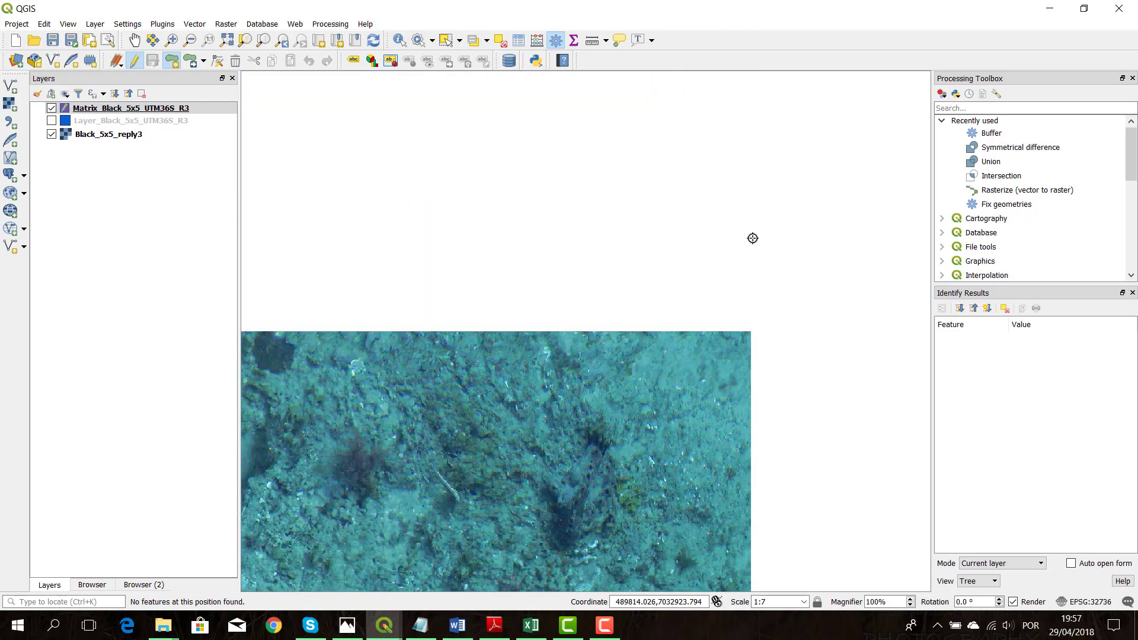
key(Up)
key(Up)
key(Up)
key(Up)
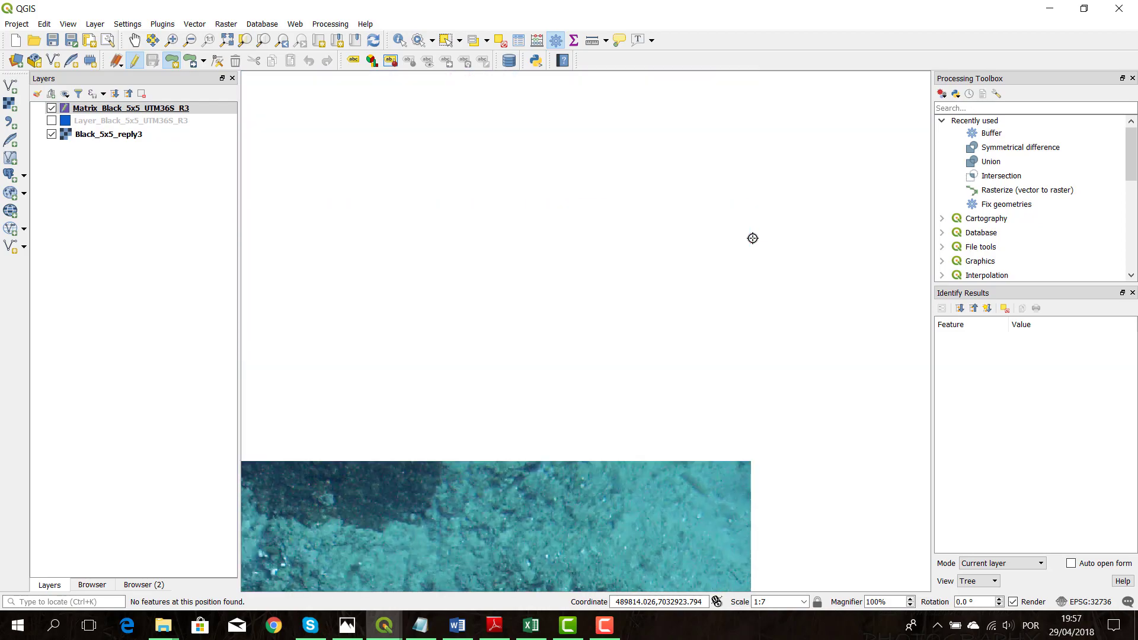
key(Up)
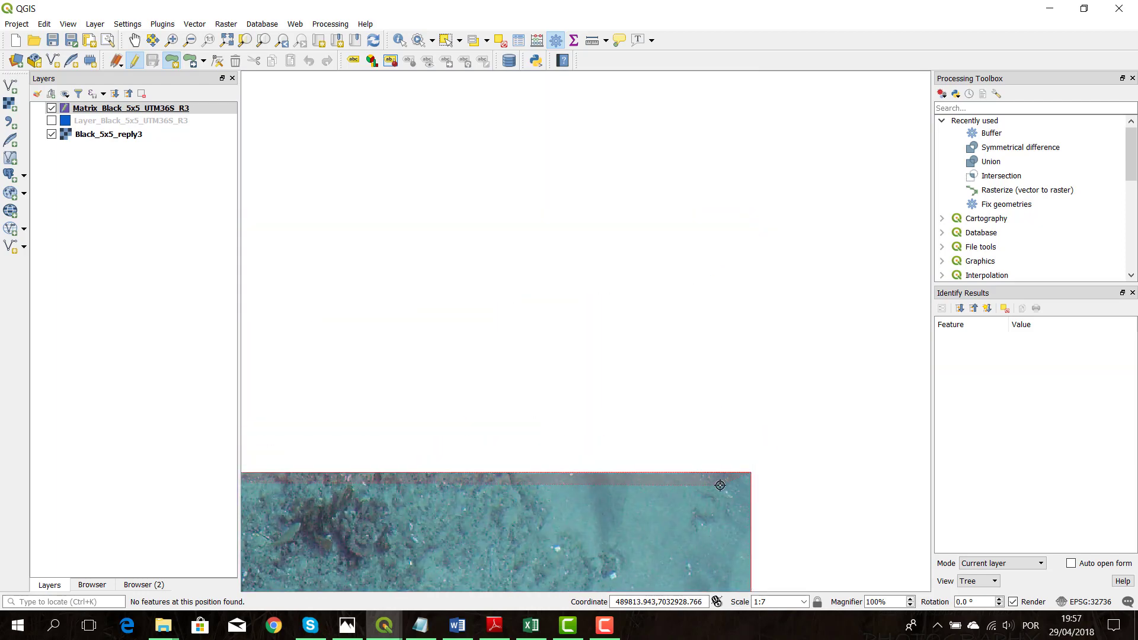
right_click(751, 472)
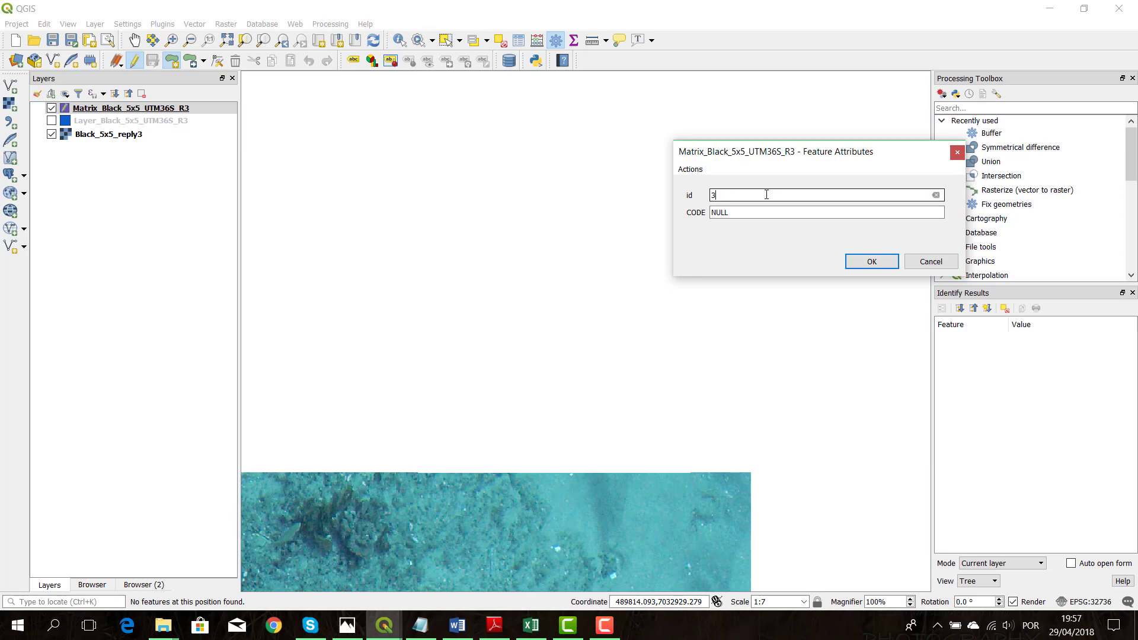
Give the plot polygon id 21 and CODE R, and save the Matrix layer's edits while ending its editing session
key(Tab)
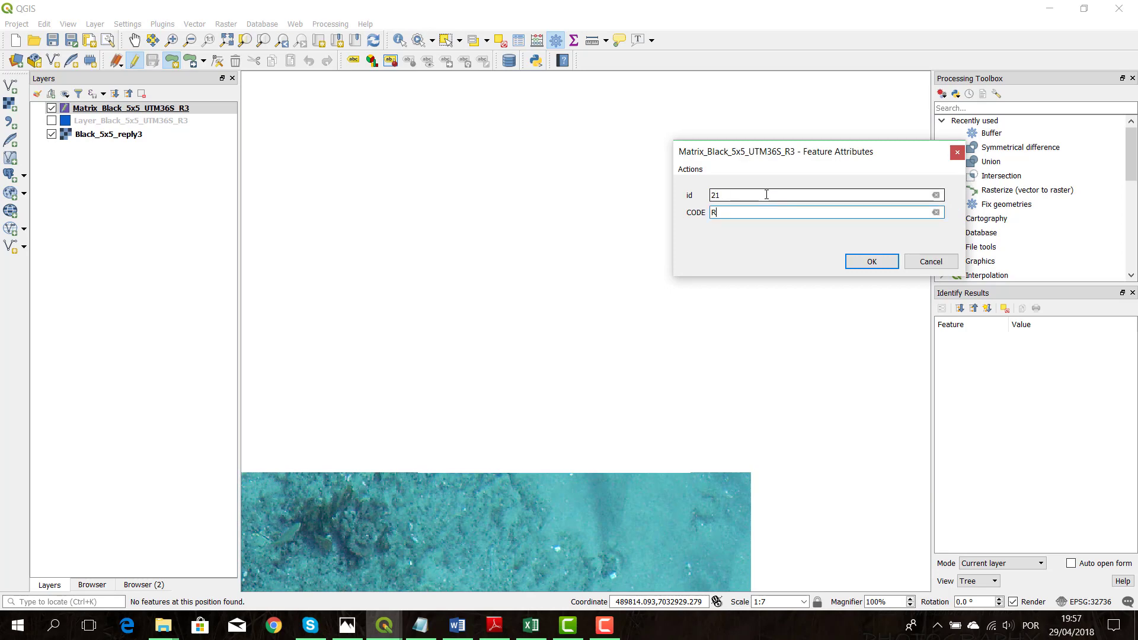
click(874, 263)
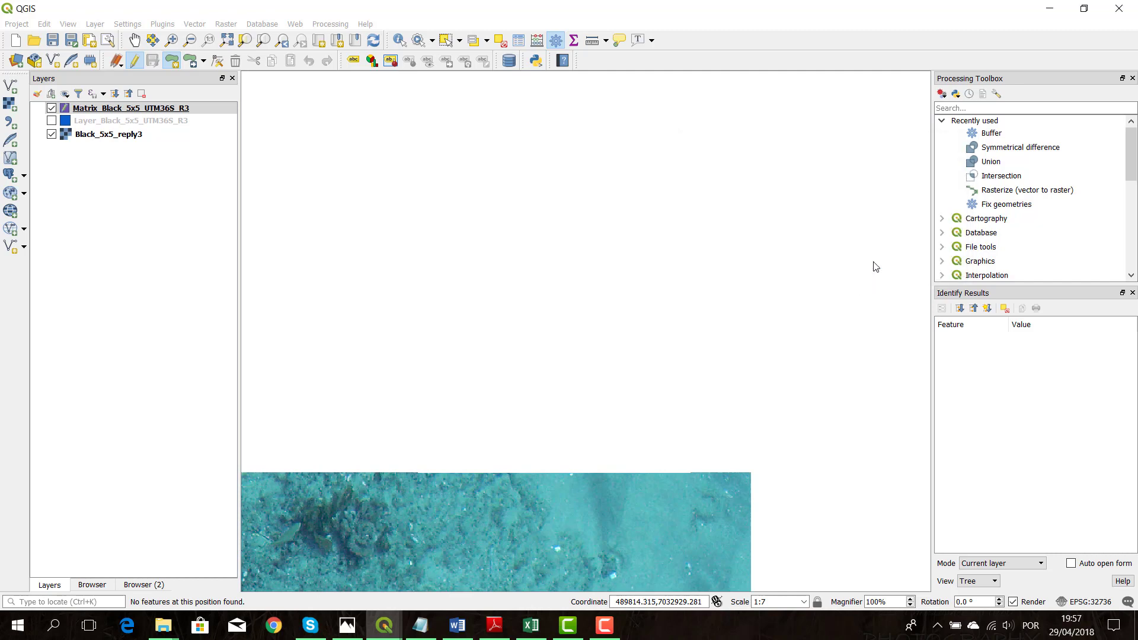
click(134, 62)
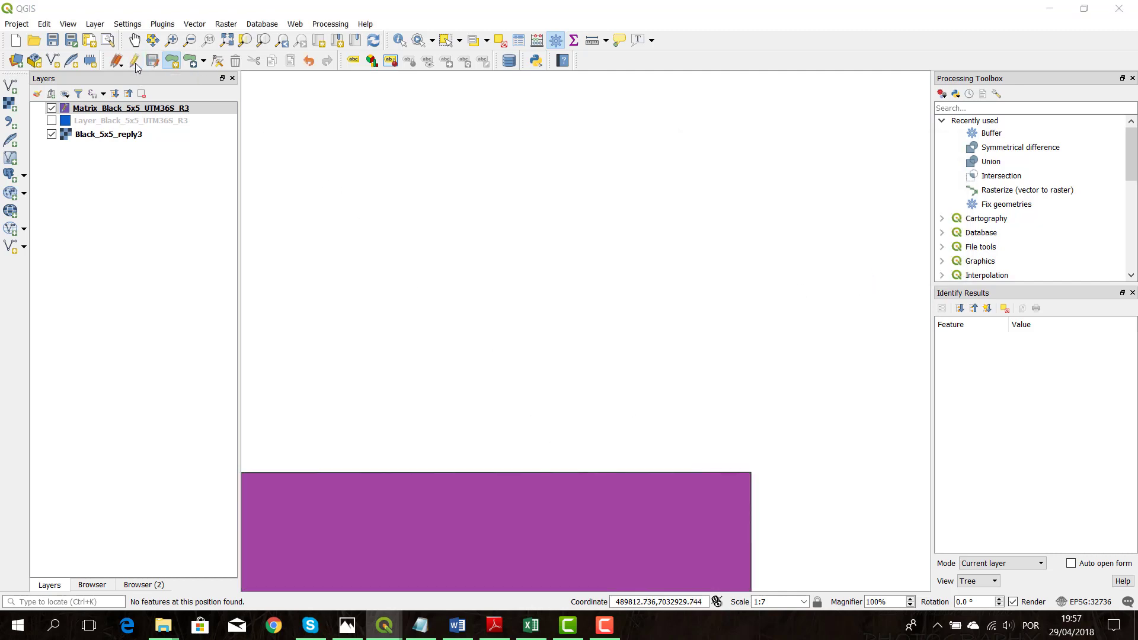
click(578, 324)
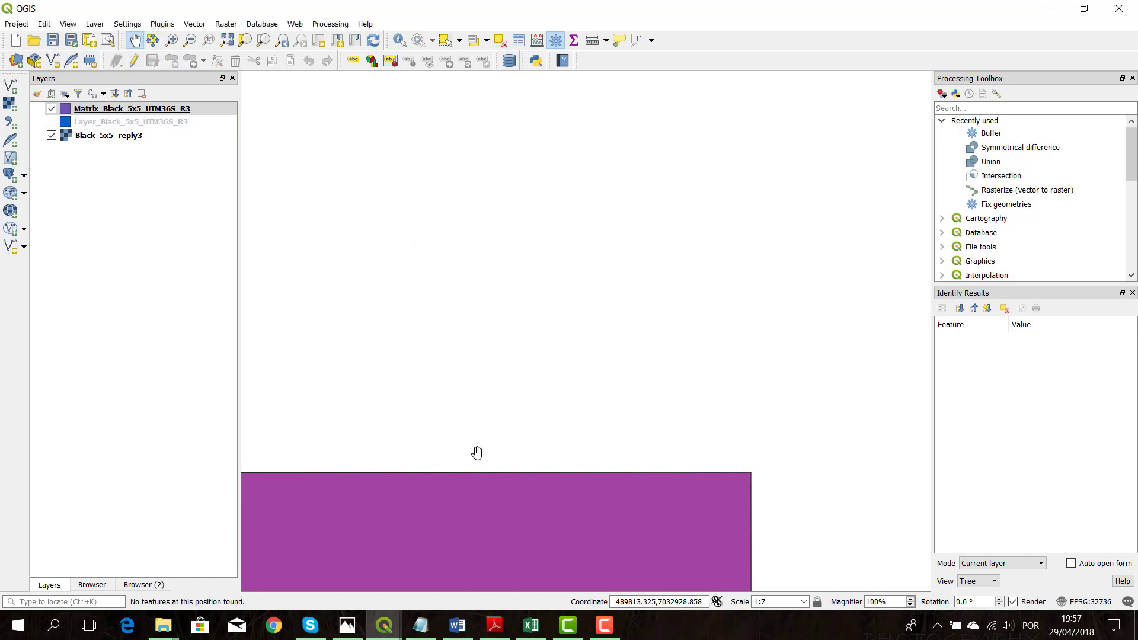
Buffer the Matrix_Black_5x5_UTM36S_R3 layer by -0.05 with a Square end cap style into a temporary layer
drag(477, 457, 705, 254)
scroll(632, 358, down, 2)
drag(550, 379, 676, 251)
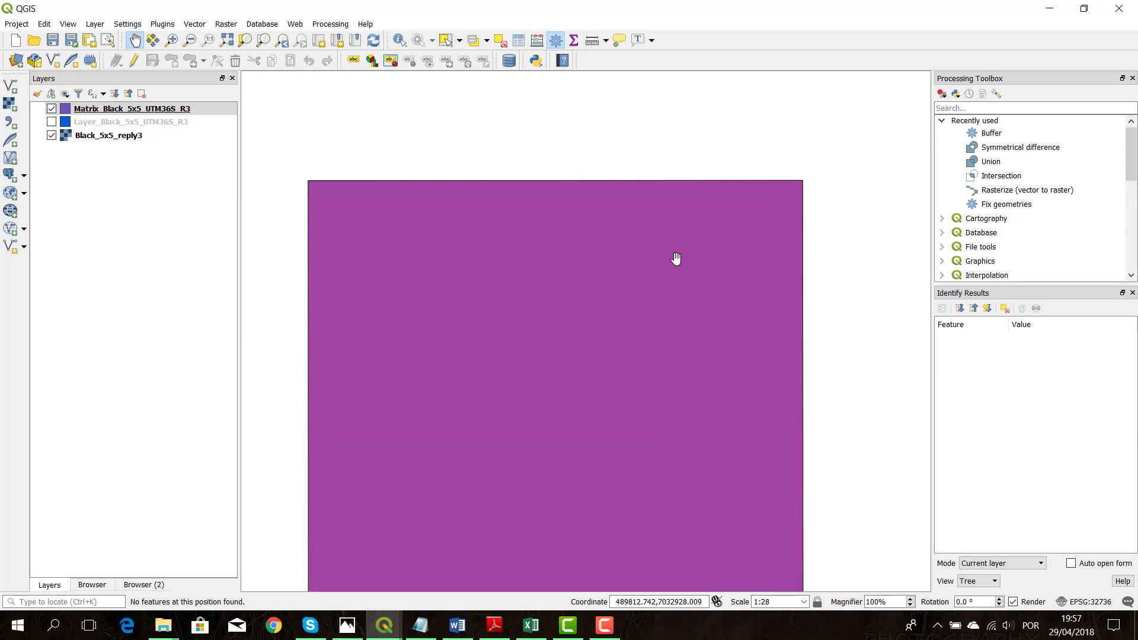
drag(666, 303, 672, 252)
double_click(1045, 134)
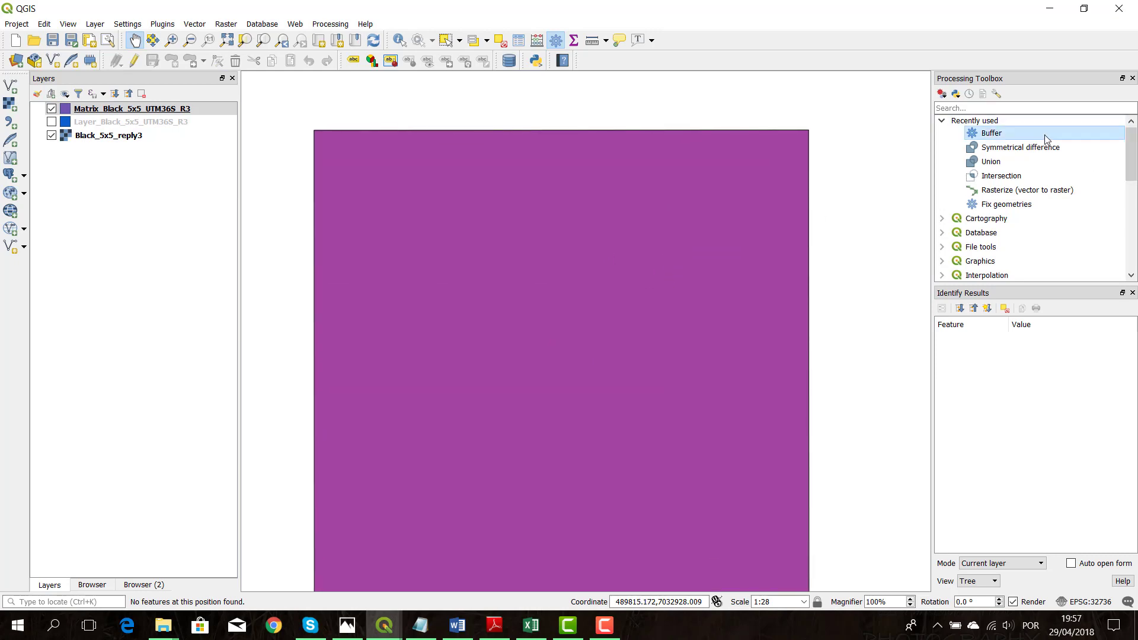
drag(451, 231, 367, 223)
key(BackSpace)
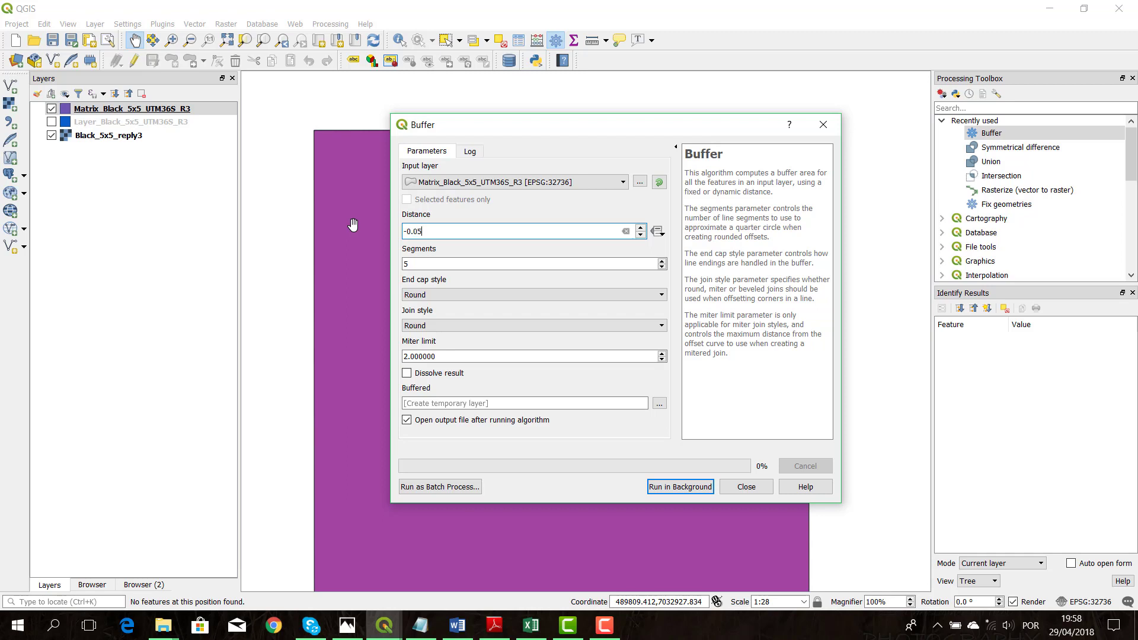
click(467, 295)
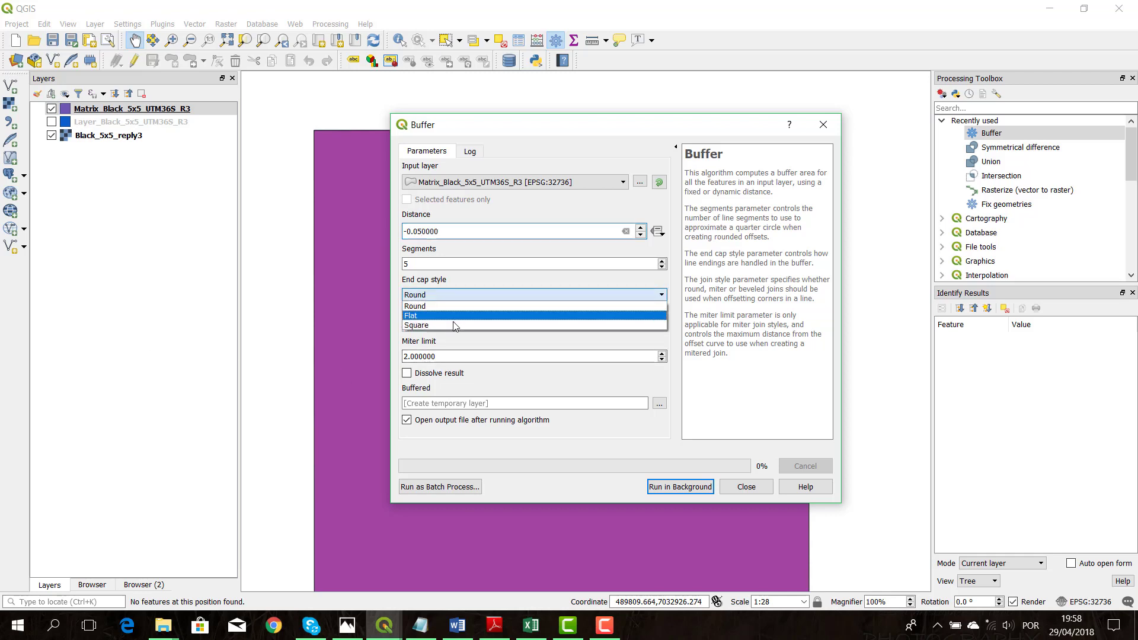
click(439, 325)
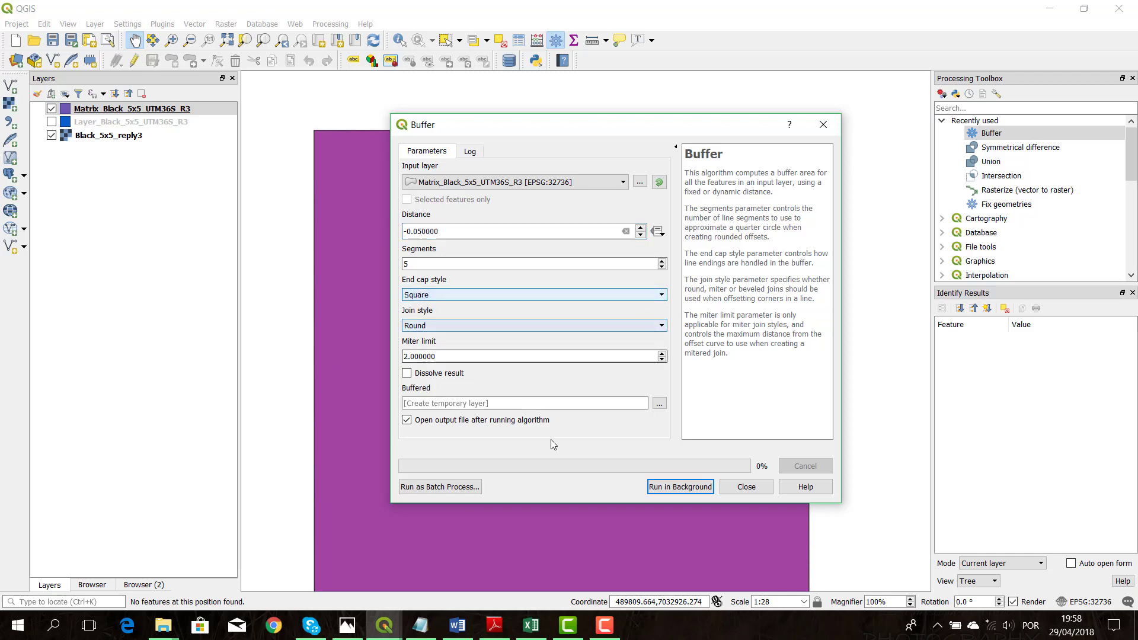
click(679, 487)
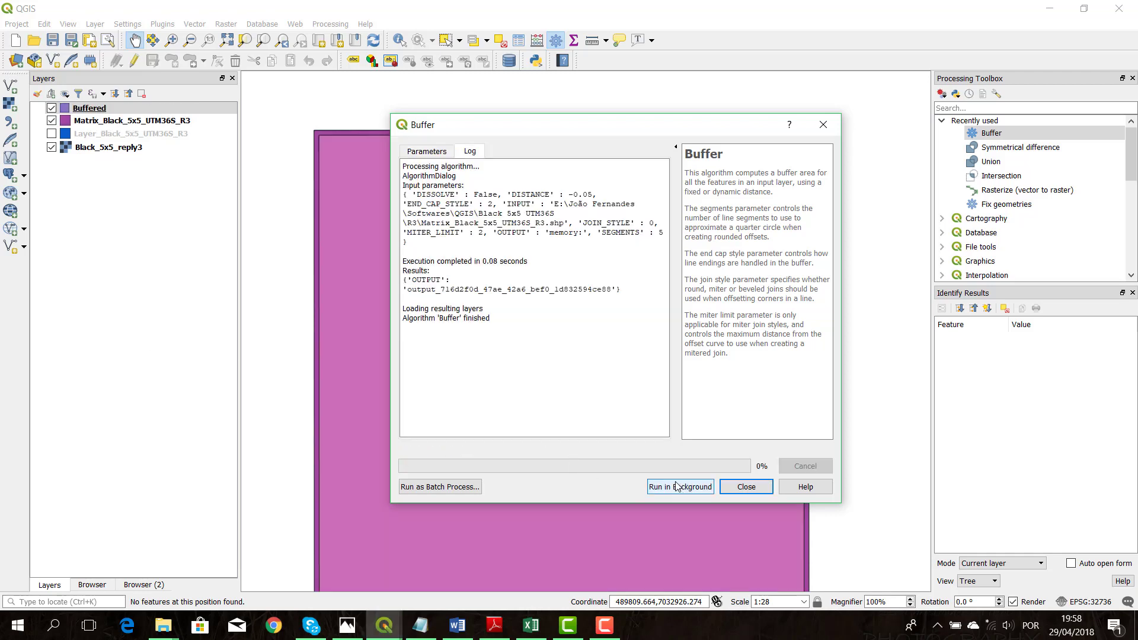
click(756, 485)
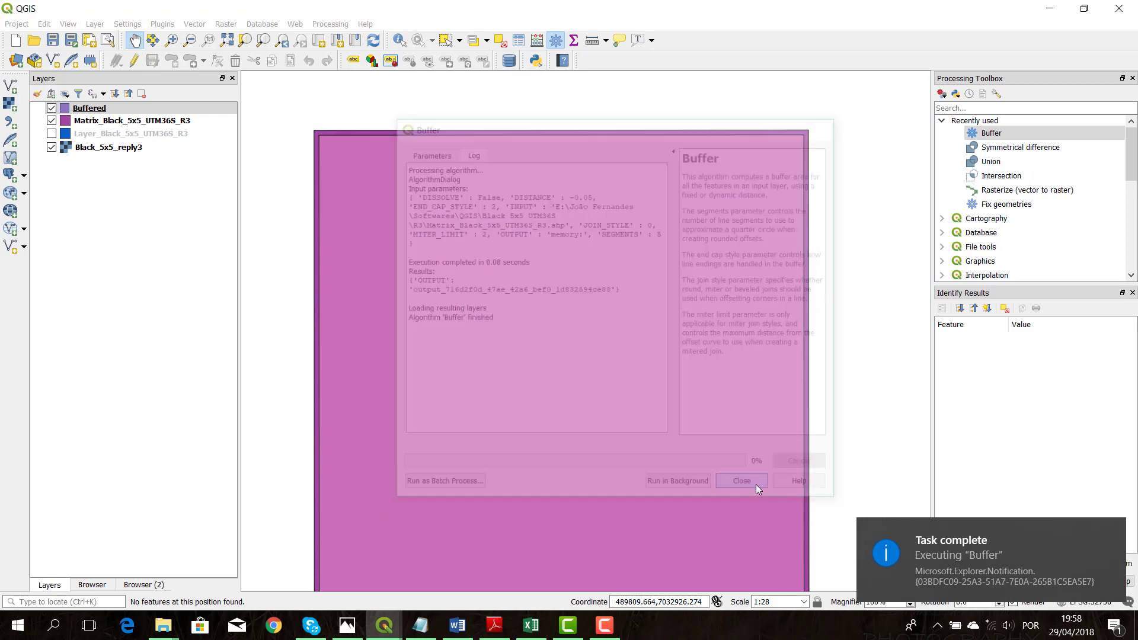
scroll(313, 202, up, 2)
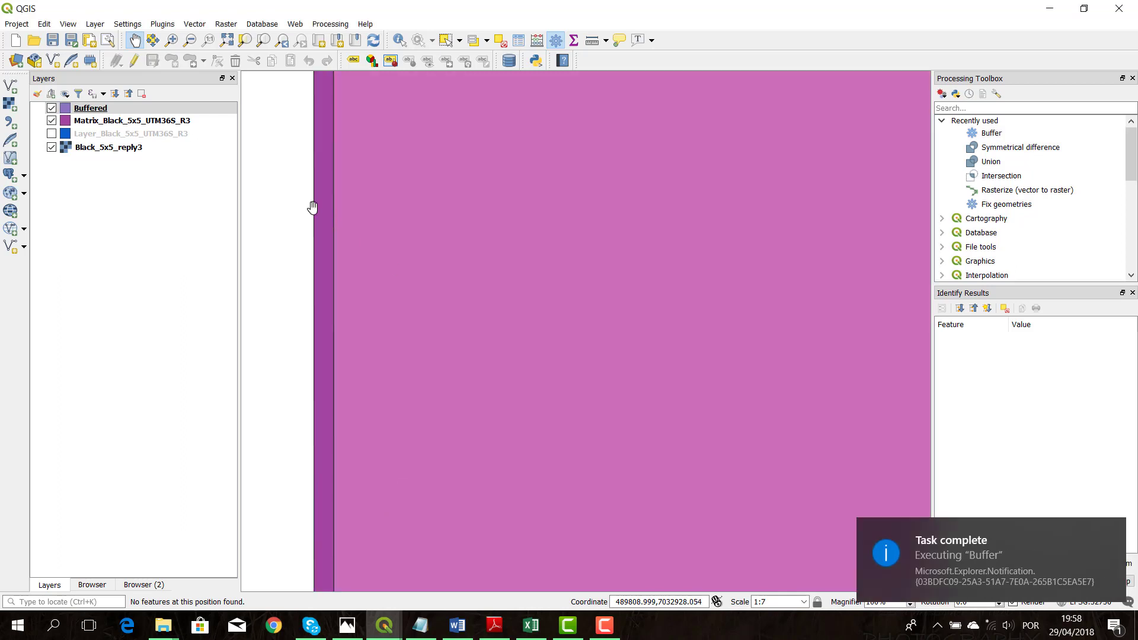
Run a Symmetrical difference with Matrix_Black_5x5_UTM36S_R3 as input and Layer_Black_5x5_UTM36S_R3 as difference layer, output to a temporary layer
scroll(325, 221, down, 1)
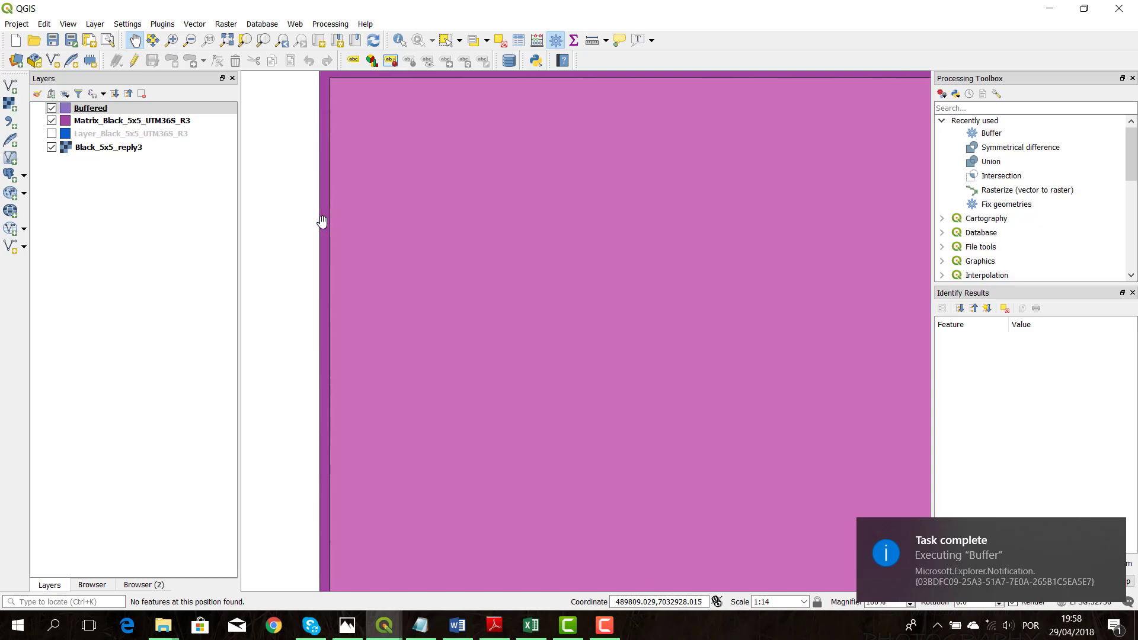
drag(420, 251, 403, 249)
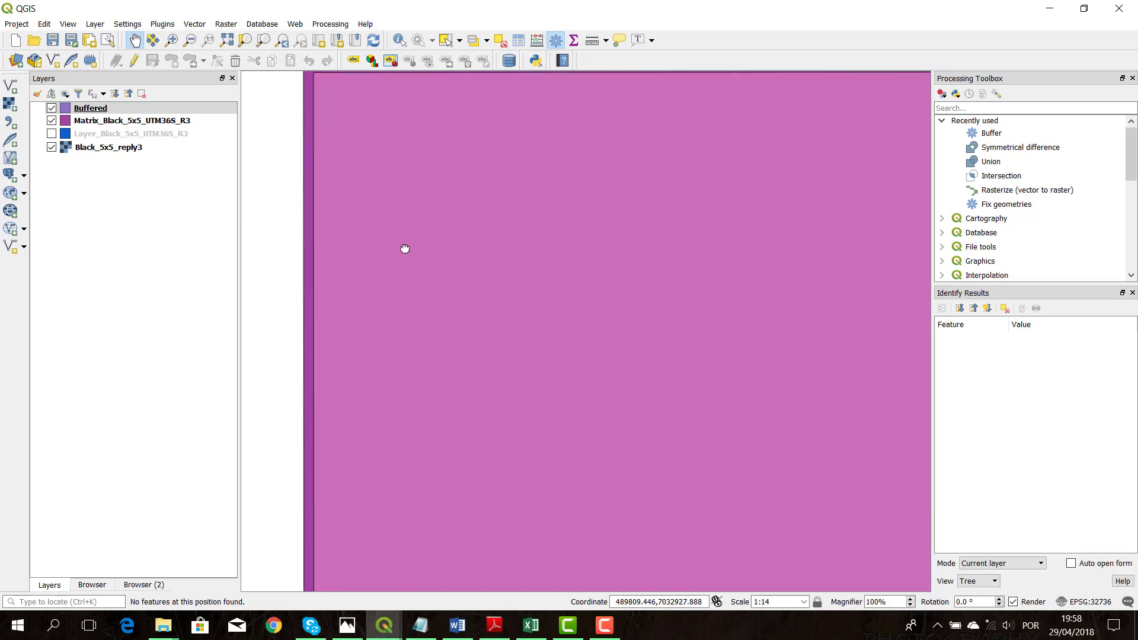
scroll(332, 249, down, 1)
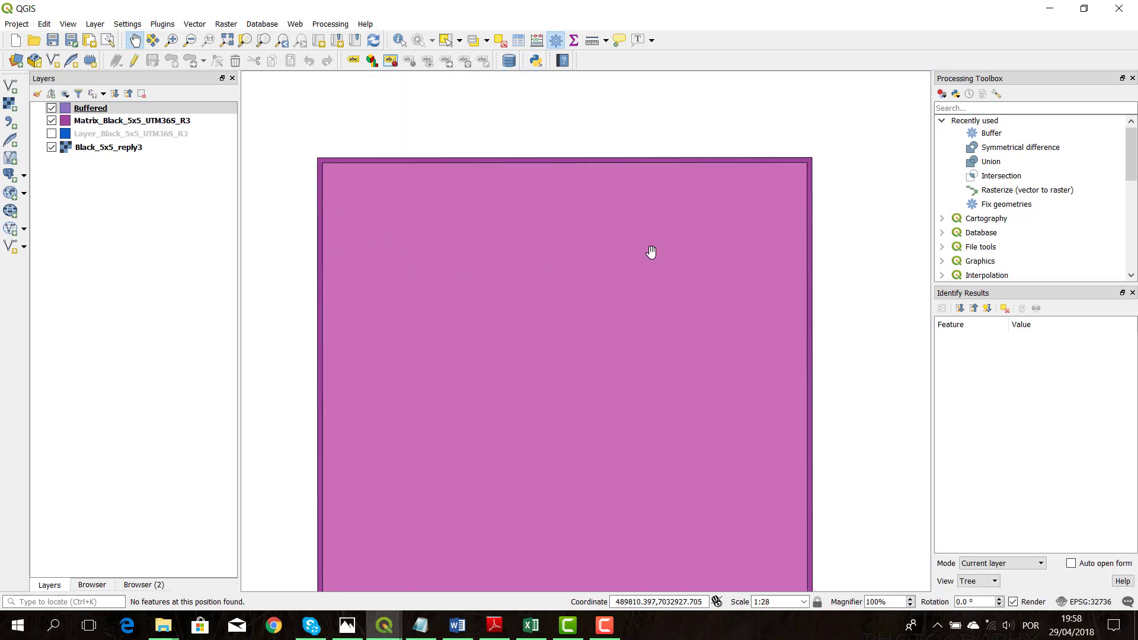
drag(642, 275, 655, 228)
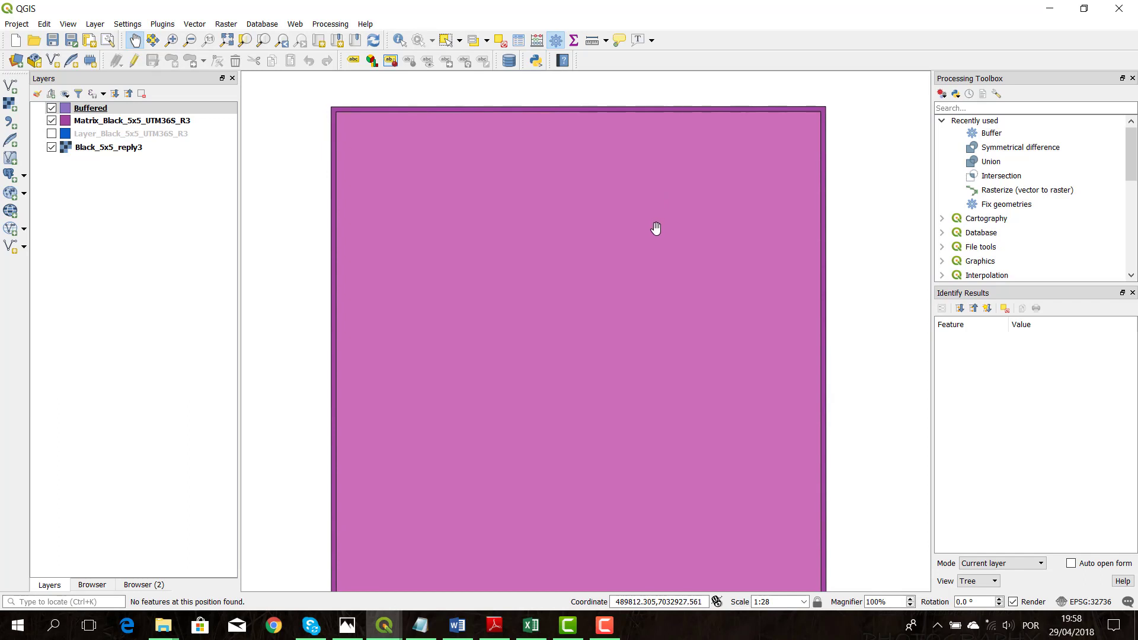
double_click(993, 147)
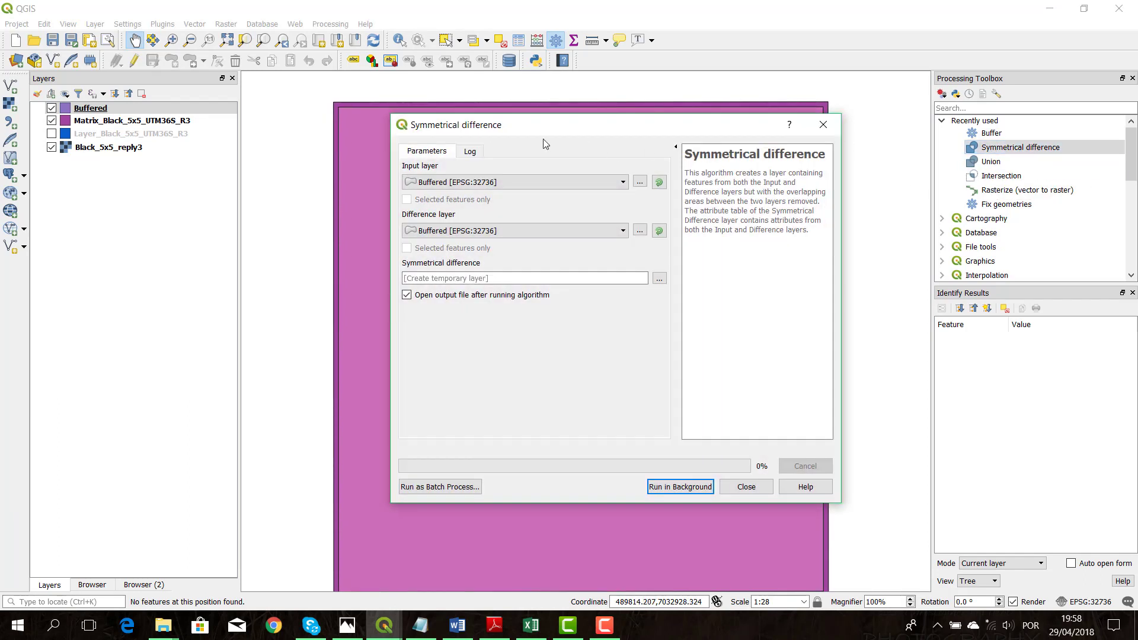
click(465, 186)
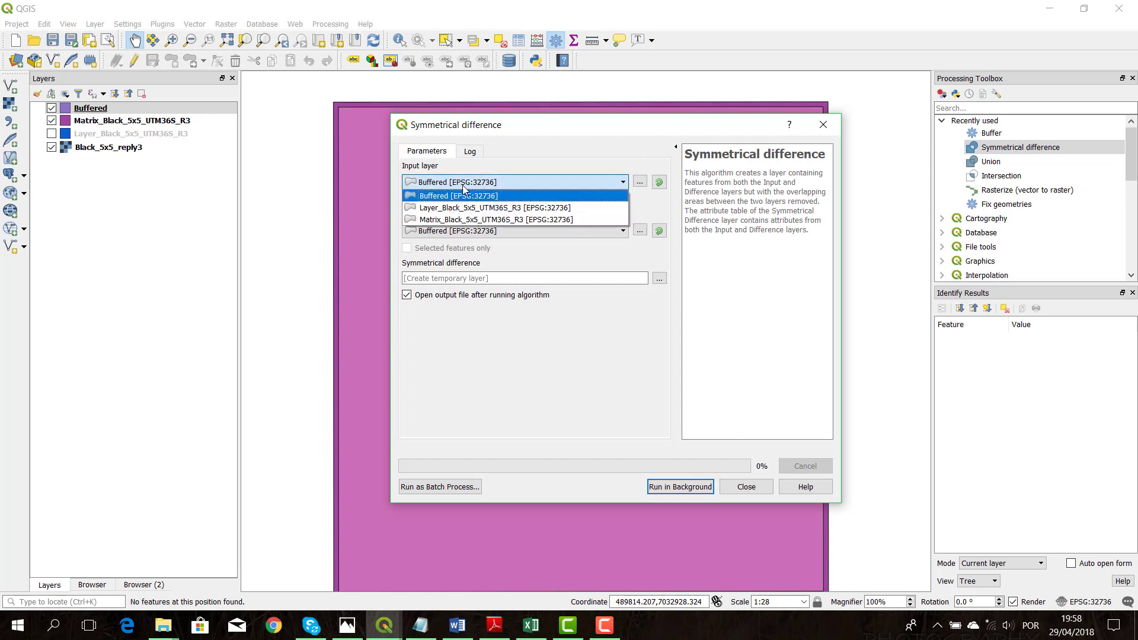
click(469, 220)
click(467, 231)
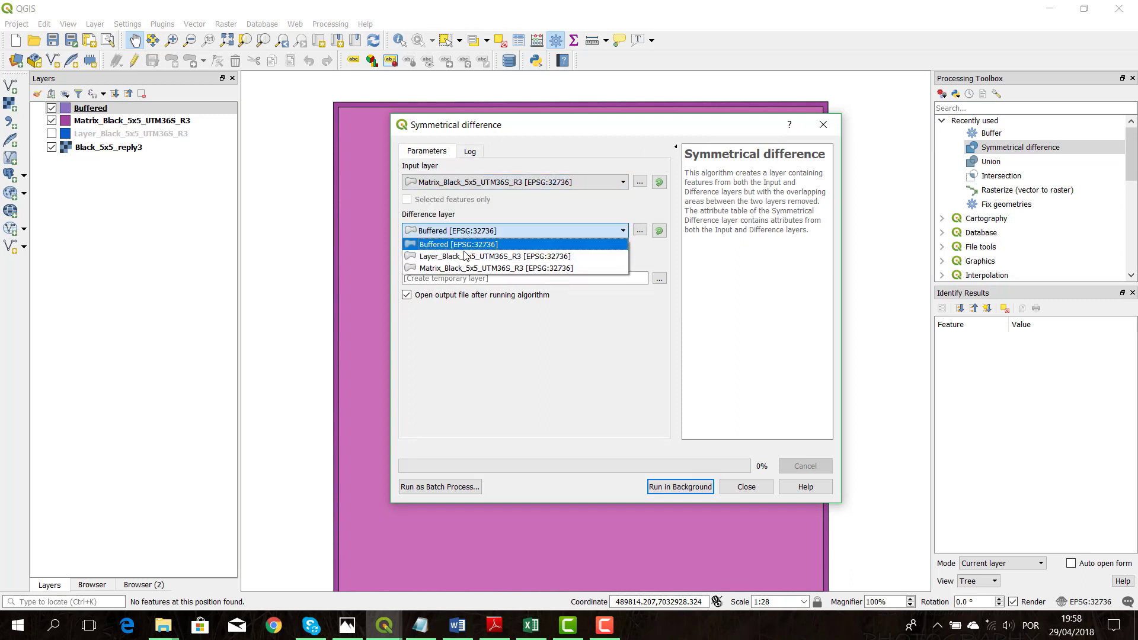
click(471, 255)
click(686, 487)
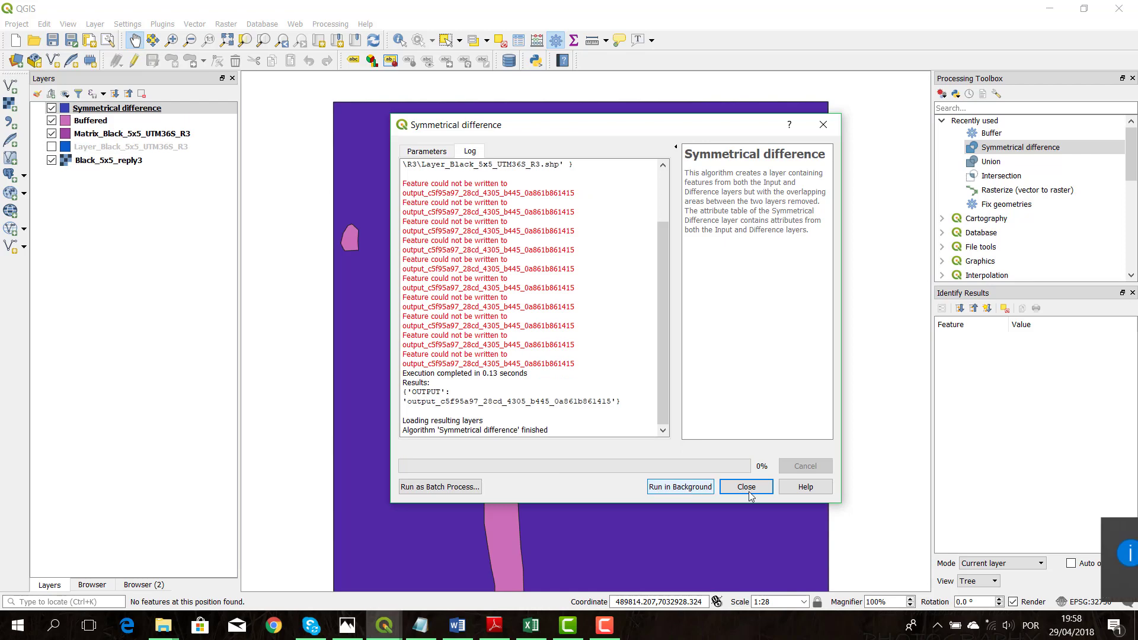
click(747, 487)
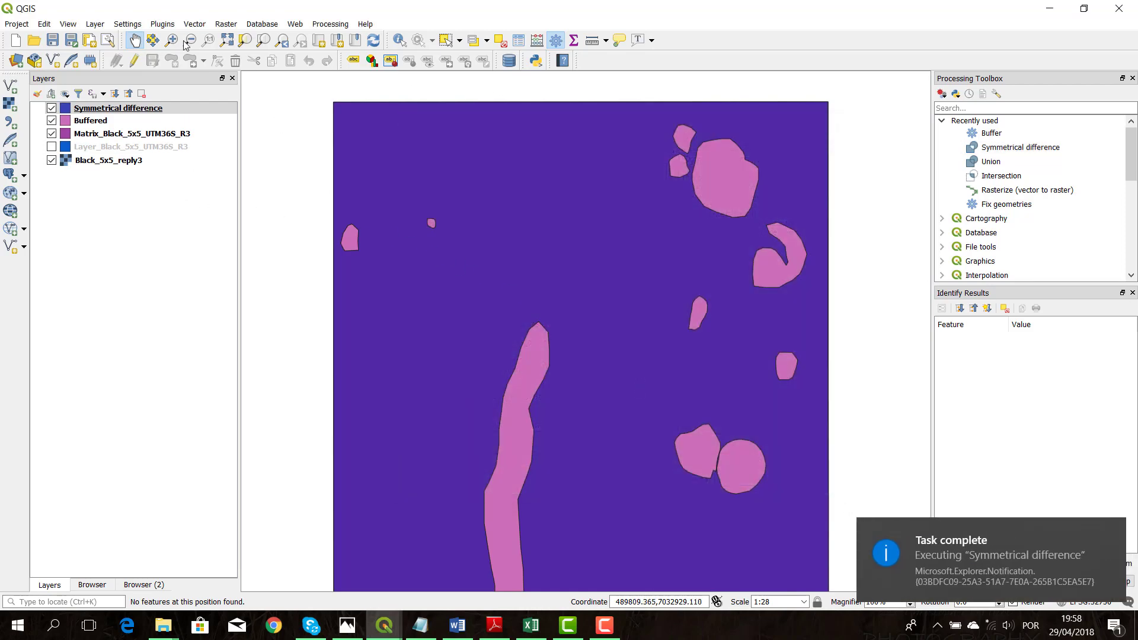
Enable editing in the Symmetrical difference layer's attribute table and delete the record with id_2 17 and Code_2 SP
click(140, 111)
right_click(146, 112)
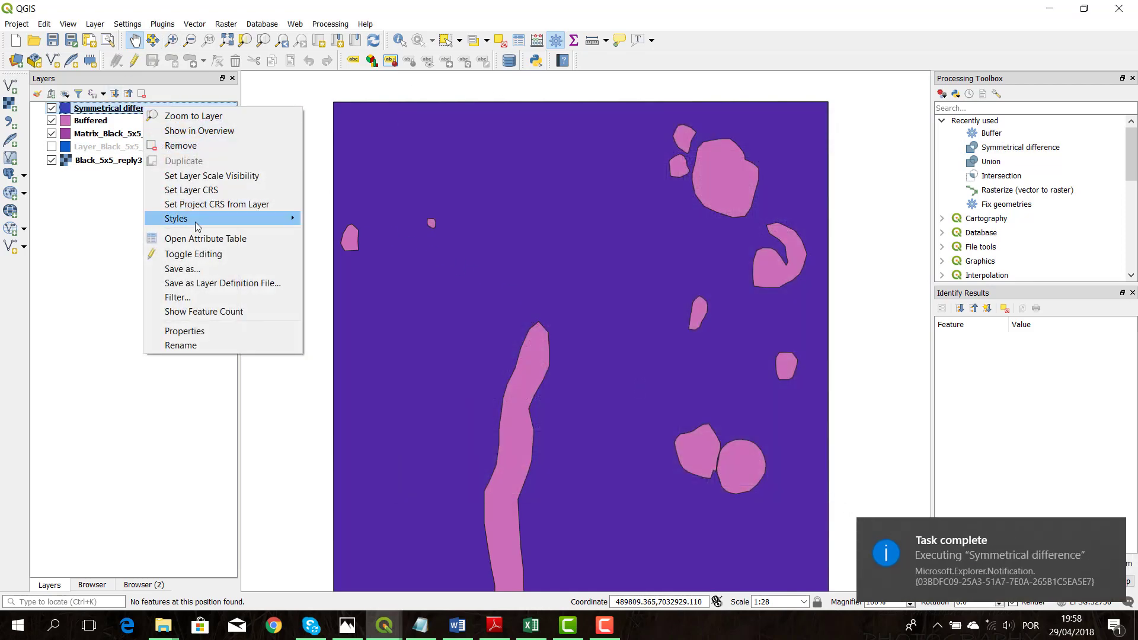
click(200, 242)
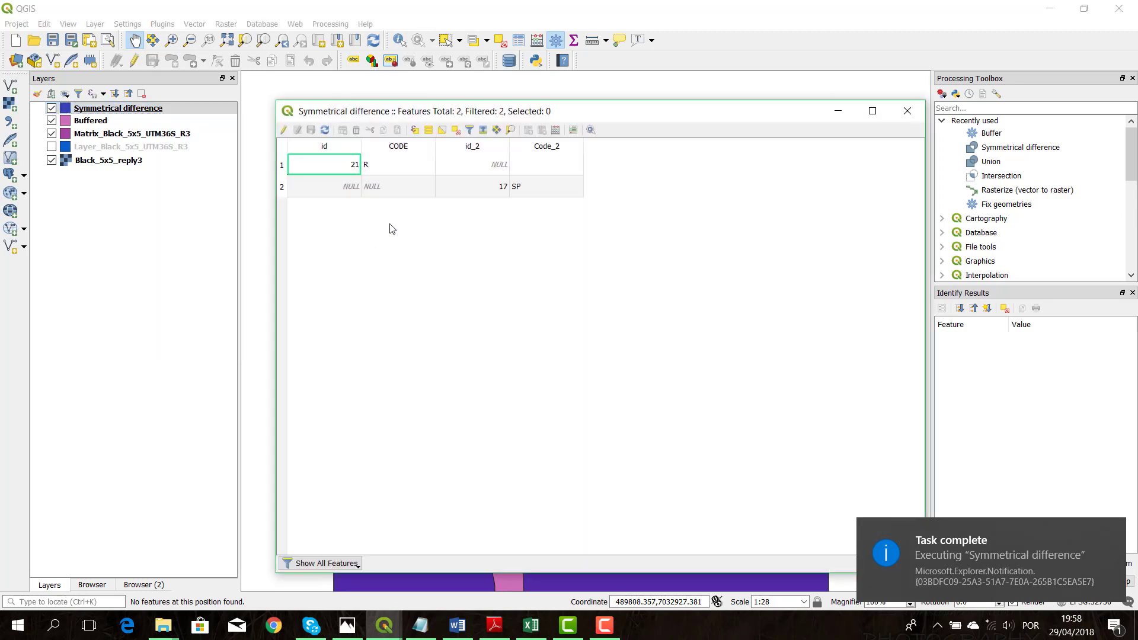
click(282, 187)
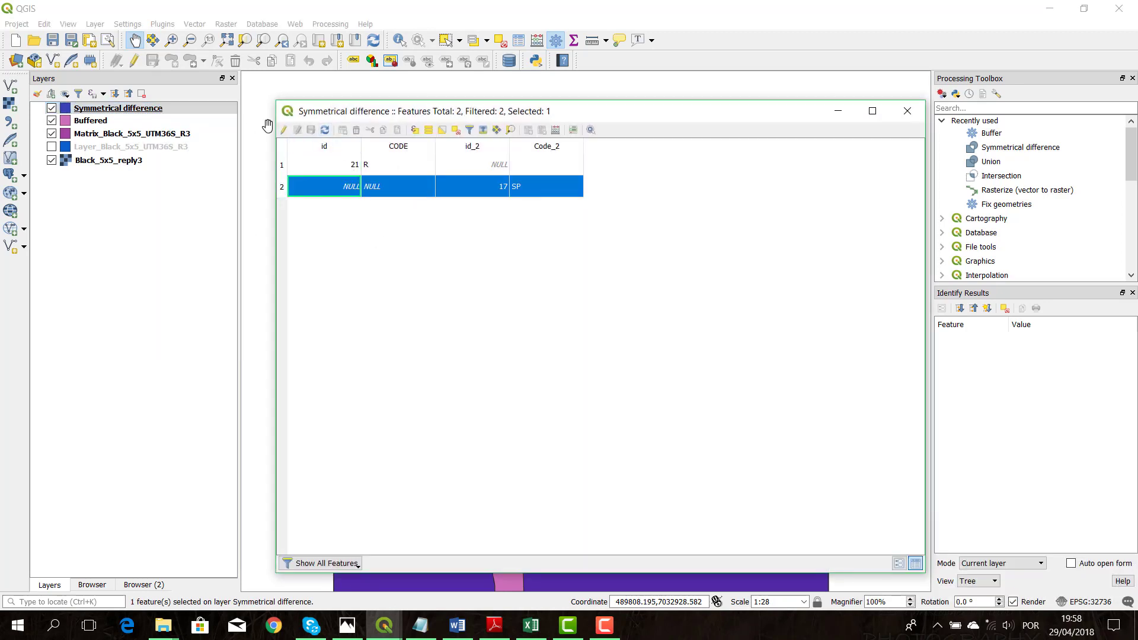
click(284, 130)
click(356, 130)
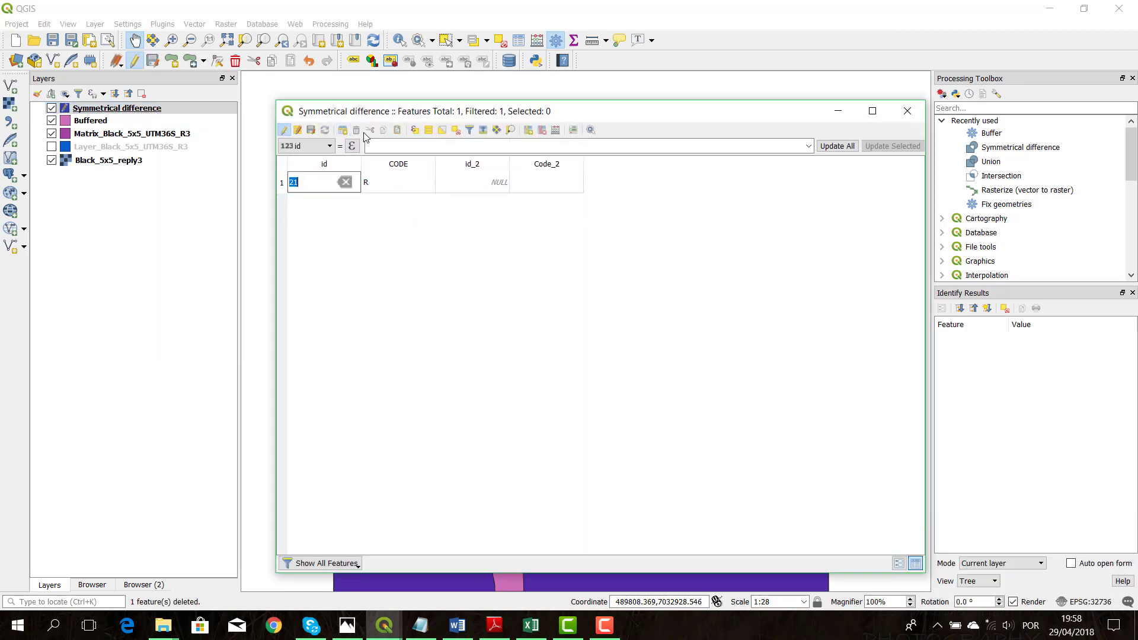
Delete the id_2 and Code_2 fields from the Symmetrical difference layer, then save the edits, end editing and close its table
click(542, 131)
click(652, 234)
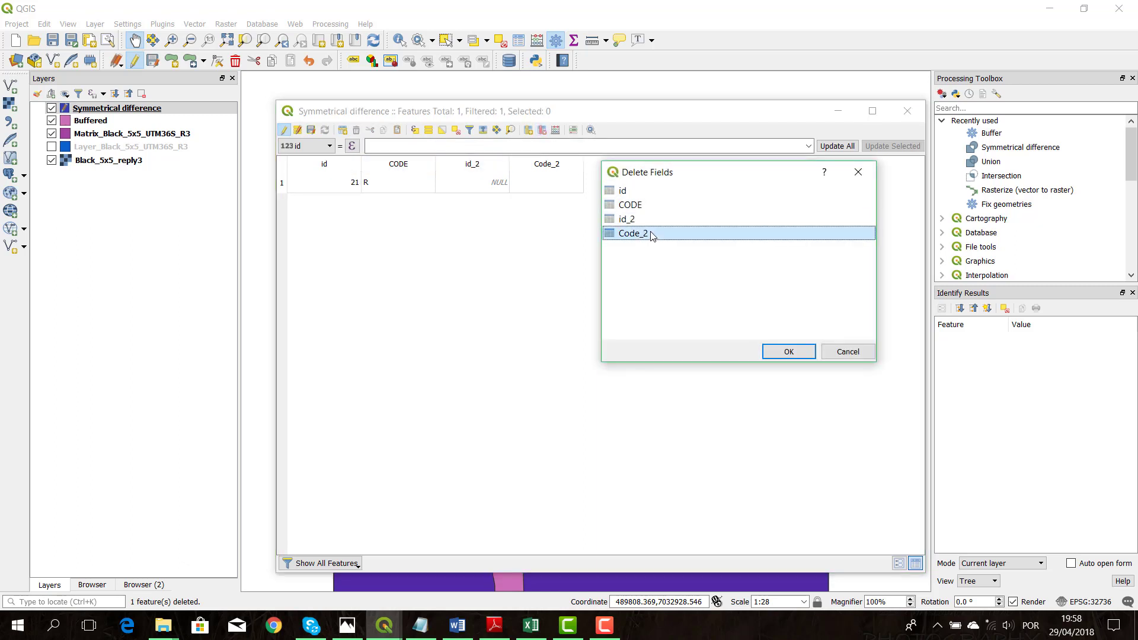
click(652, 221)
click(789, 352)
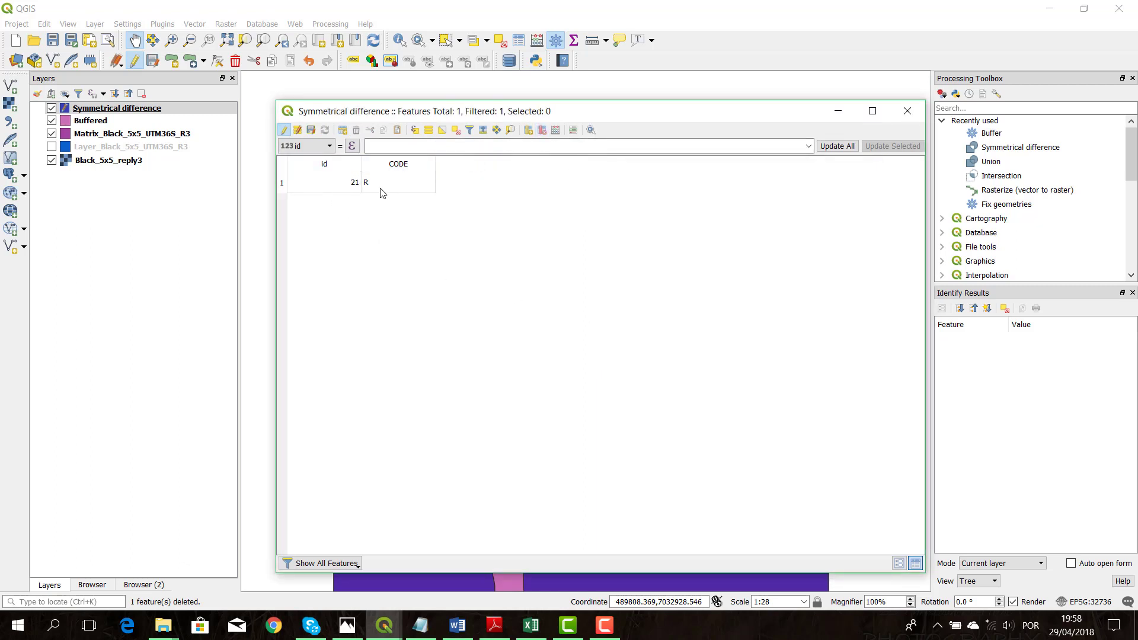
click(310, 131)
click(284, 131)
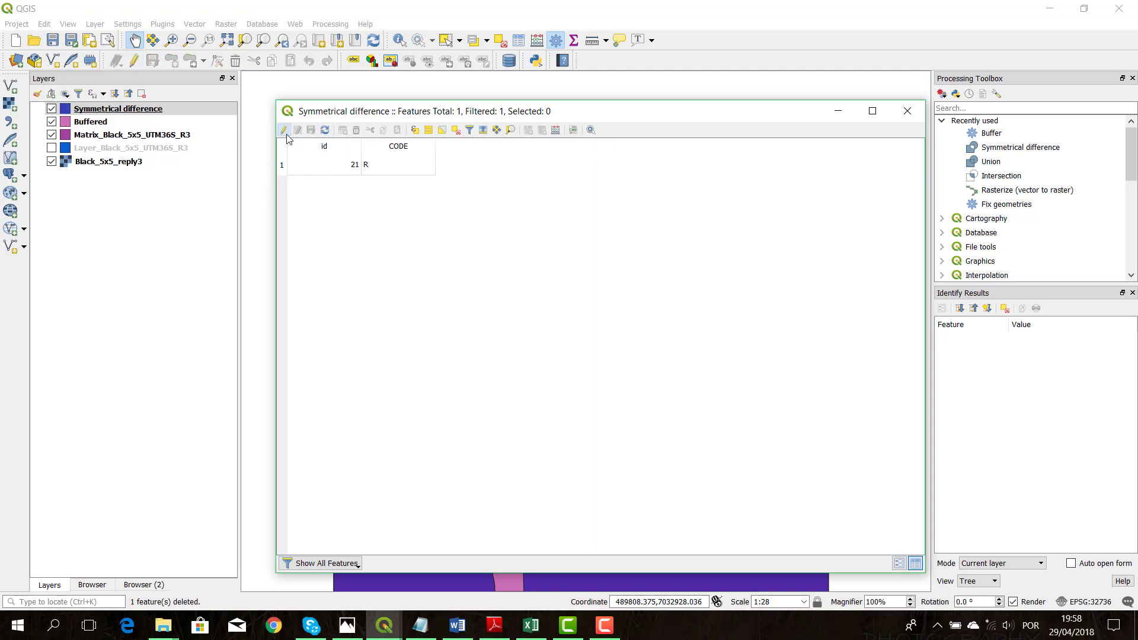
click(907, 112)
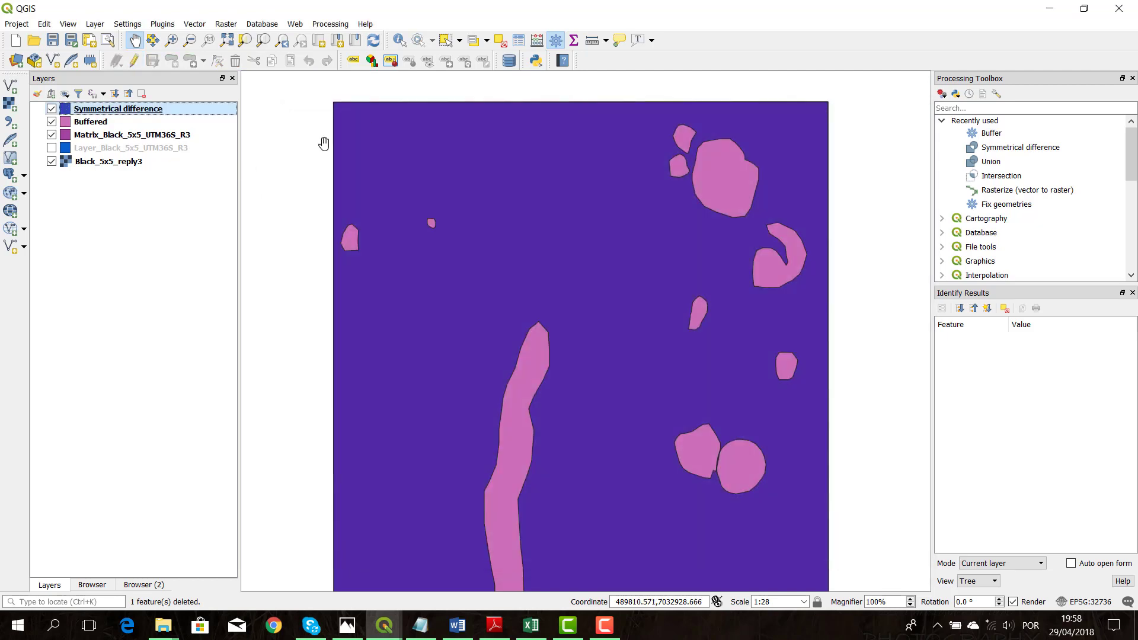
Add a record with id 21 and Code R to the Layer_Black_5x5_UTM36S_R3 attribute table, save the edits and end editing
right_click(95, 148)
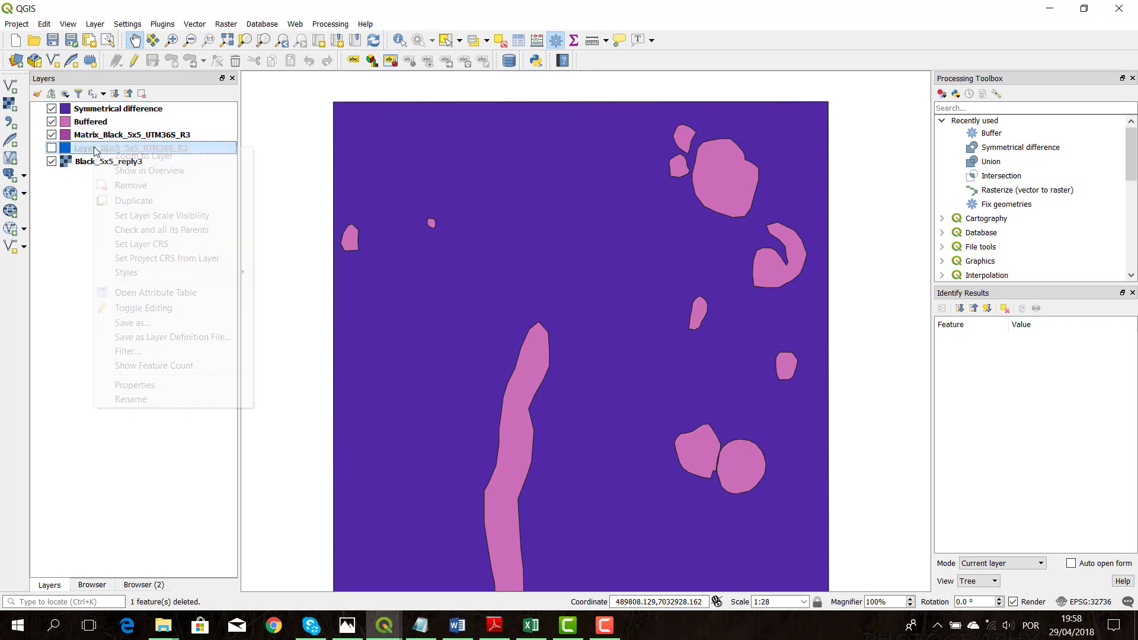
click(152, 292)
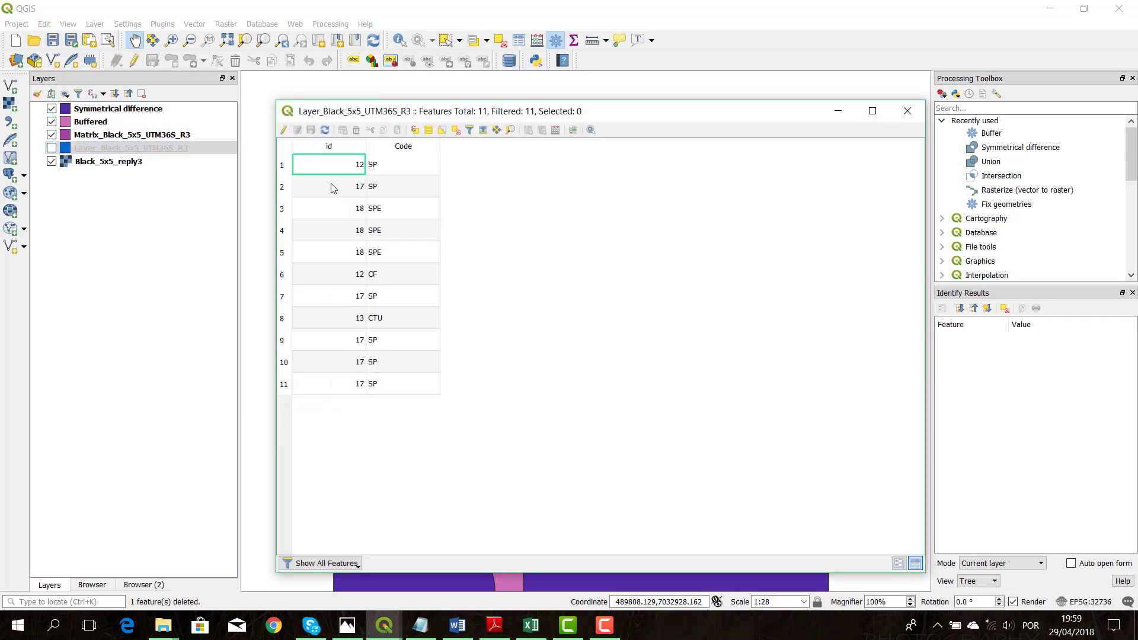
click(284, 130)
click(343, 130)
click(759, 195)
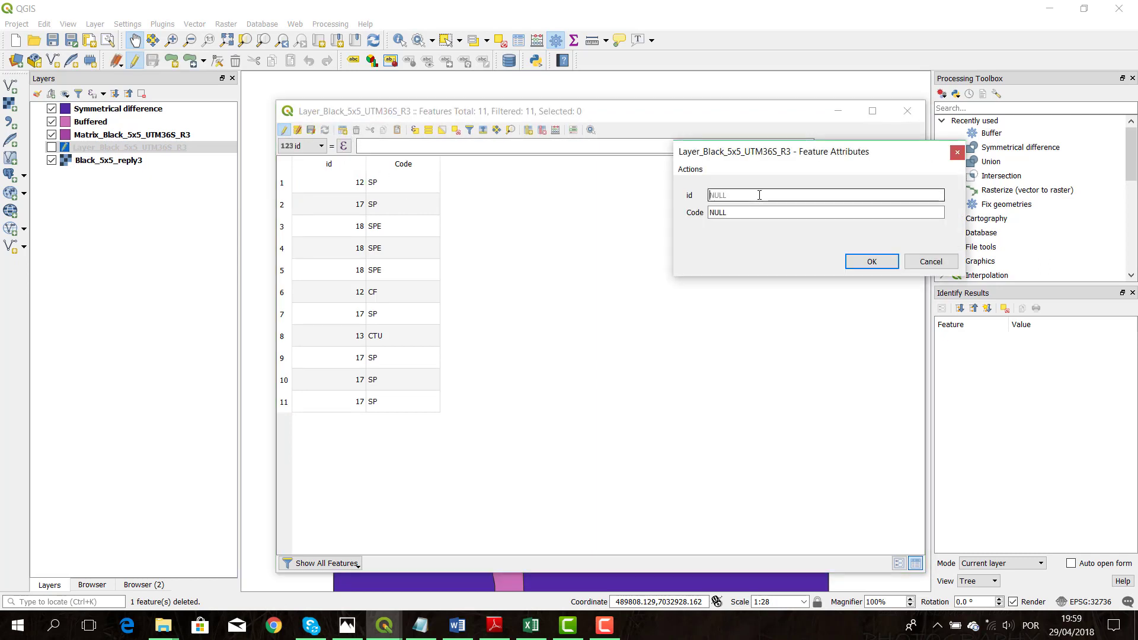
text(21)
key(Tab)
text(r)
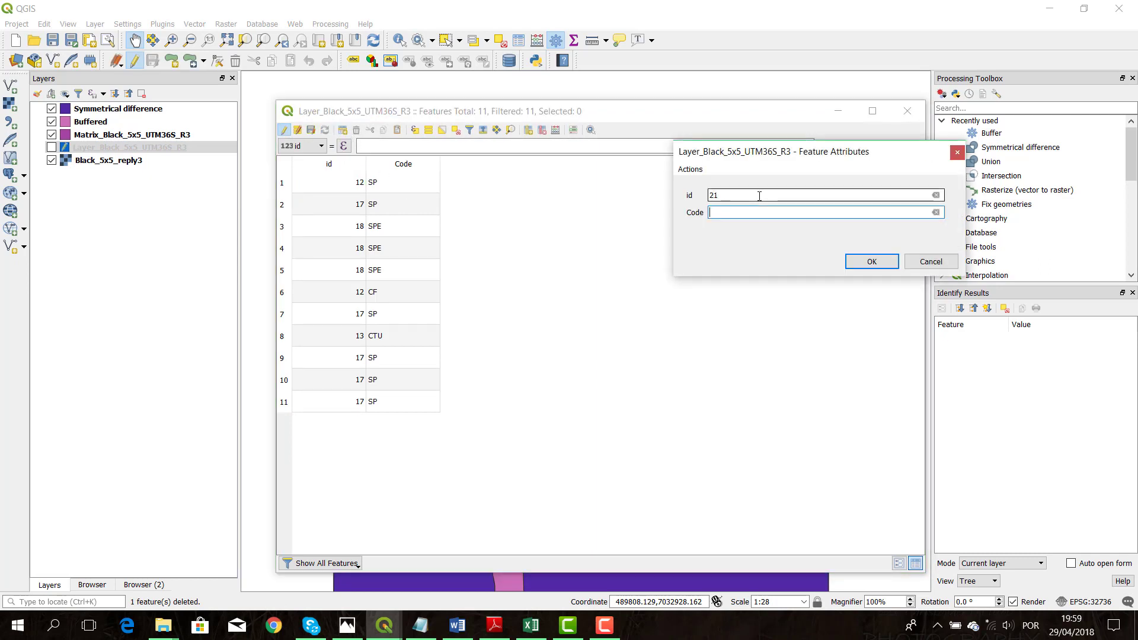
click(871, 262)
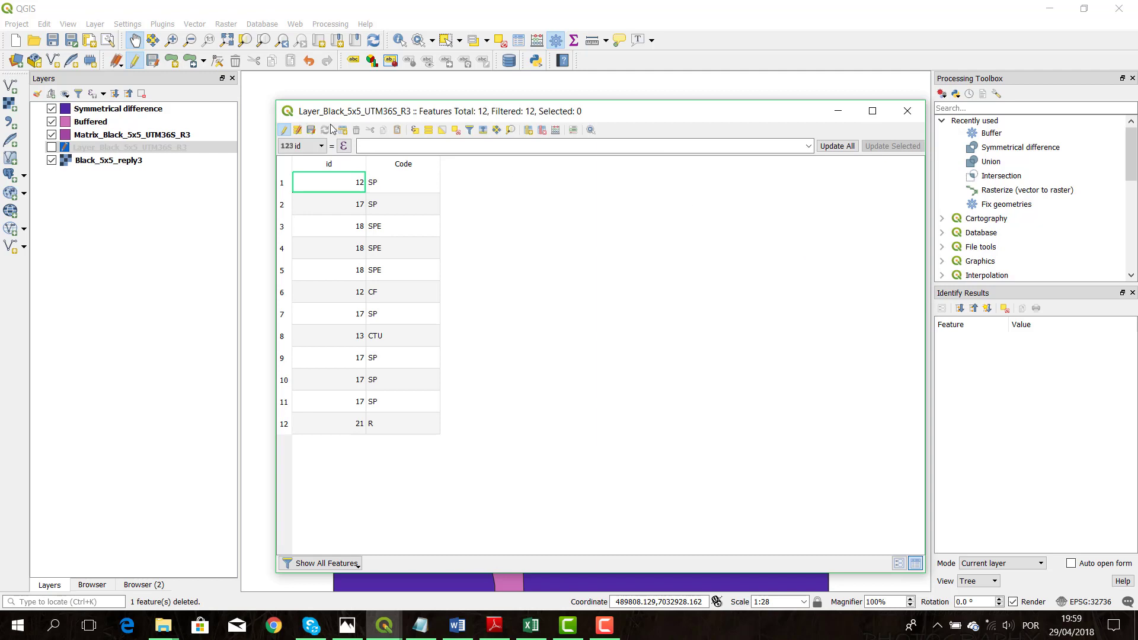
click(310, 130)
click(284, 130)
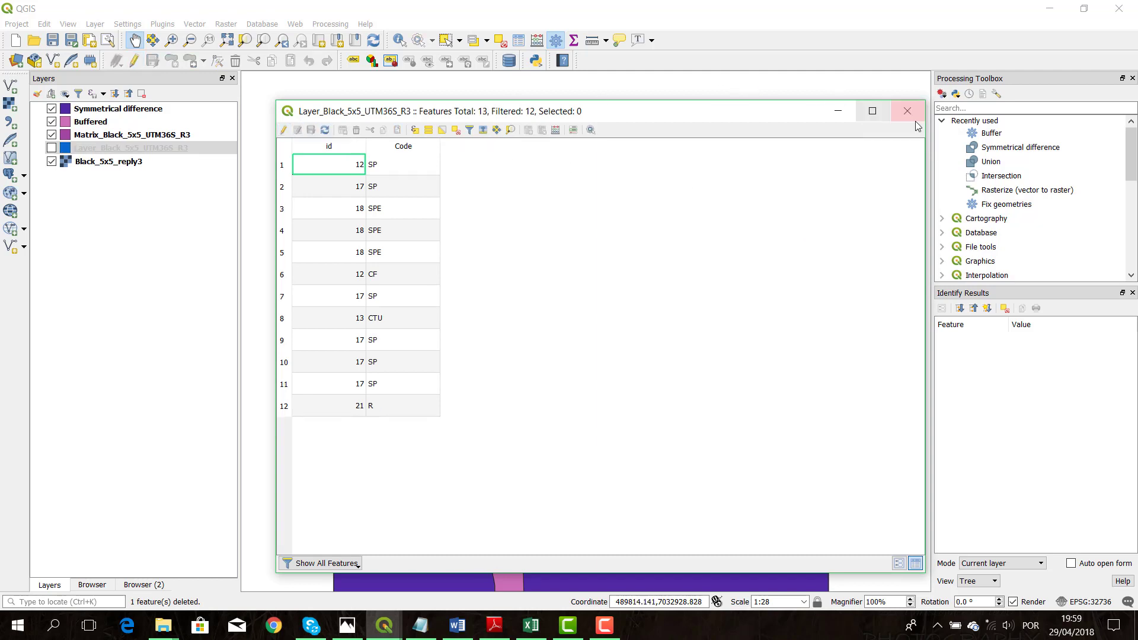
click(903, 104)
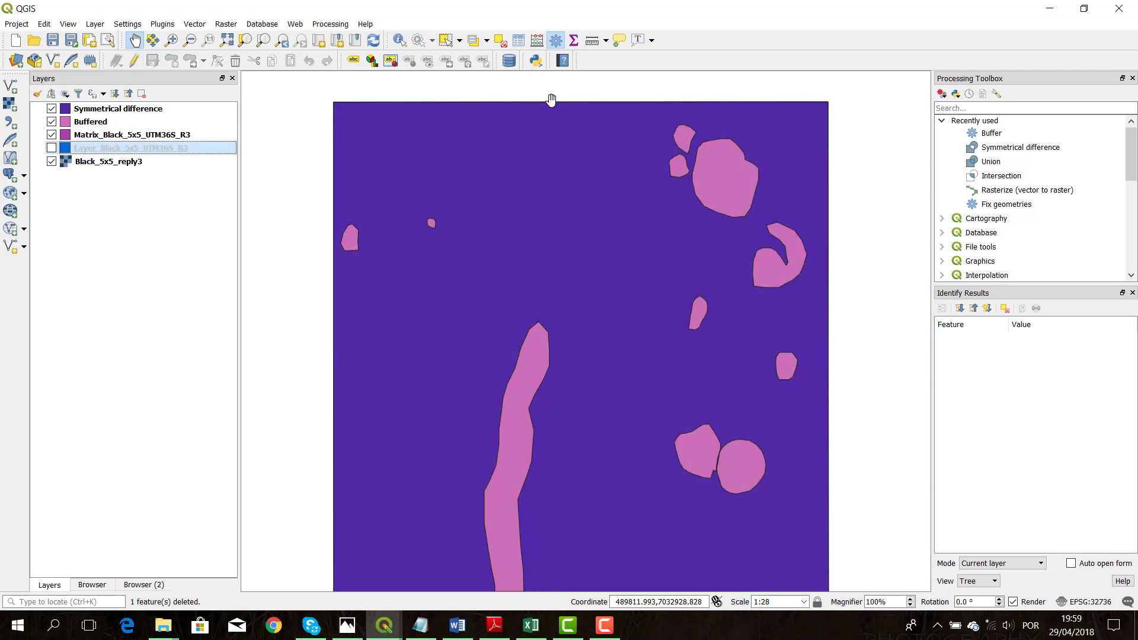
Show the Layer_Black_5x5_UTM36S_R3 layer and union the Symmetrical difference layer with it into a temporary layer
click(51, 147)
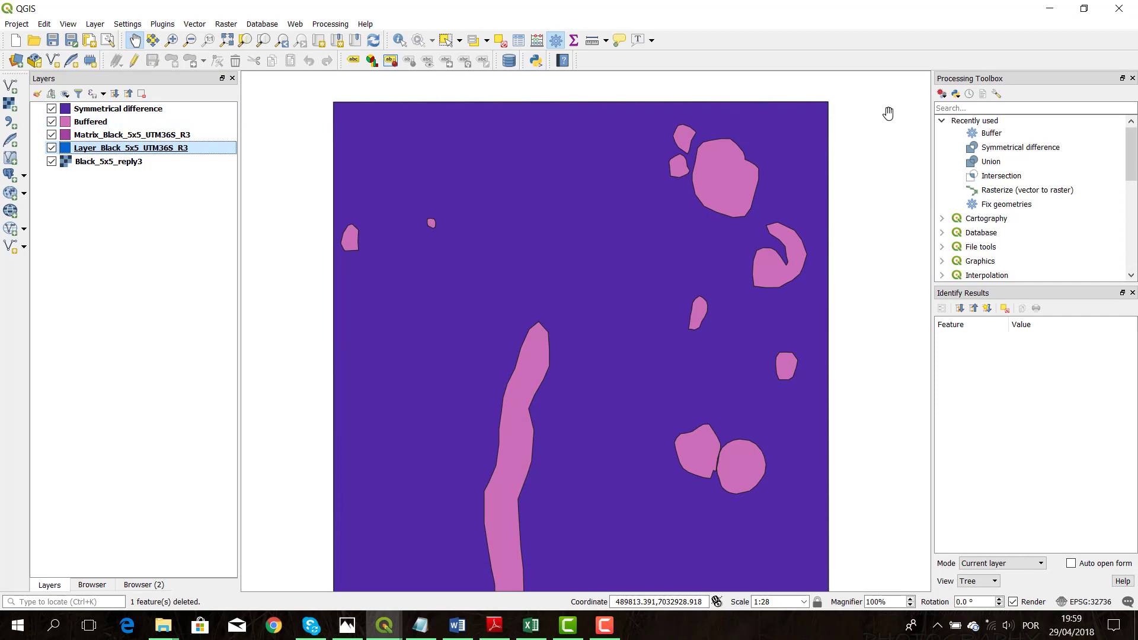
double_click(1045, 166)
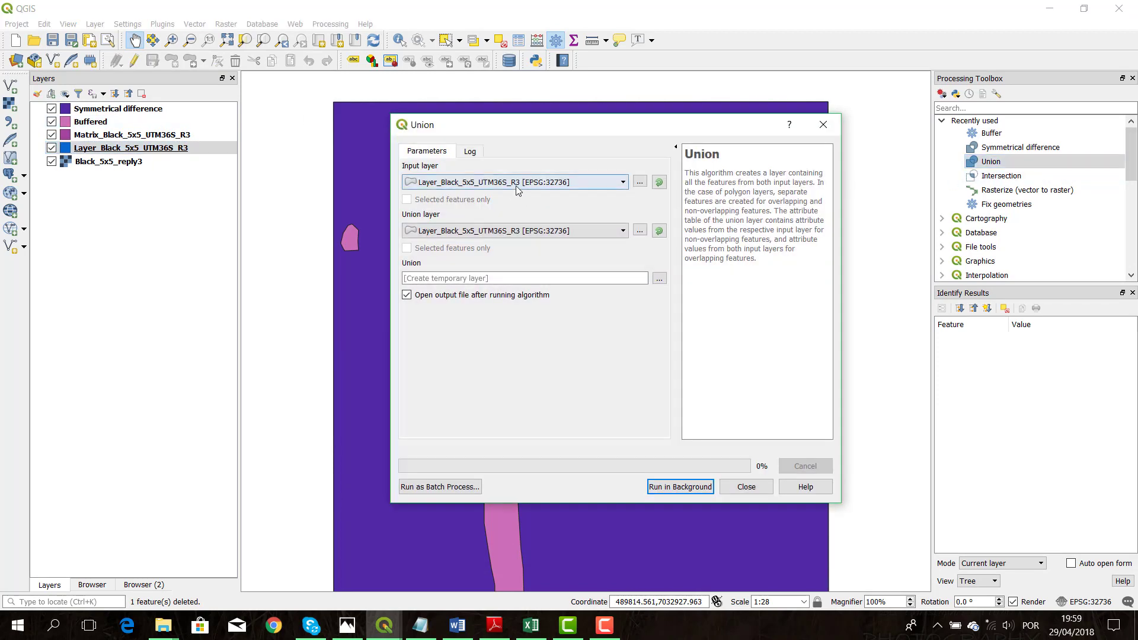
click(516, 183)
click(478, 231)
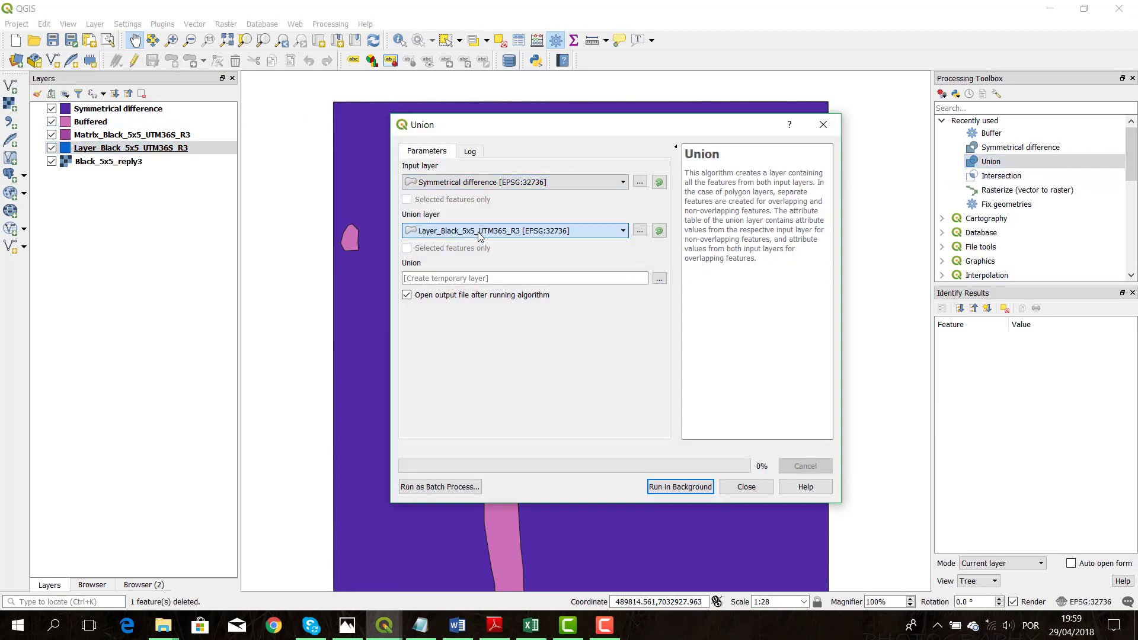
click(680, 487)
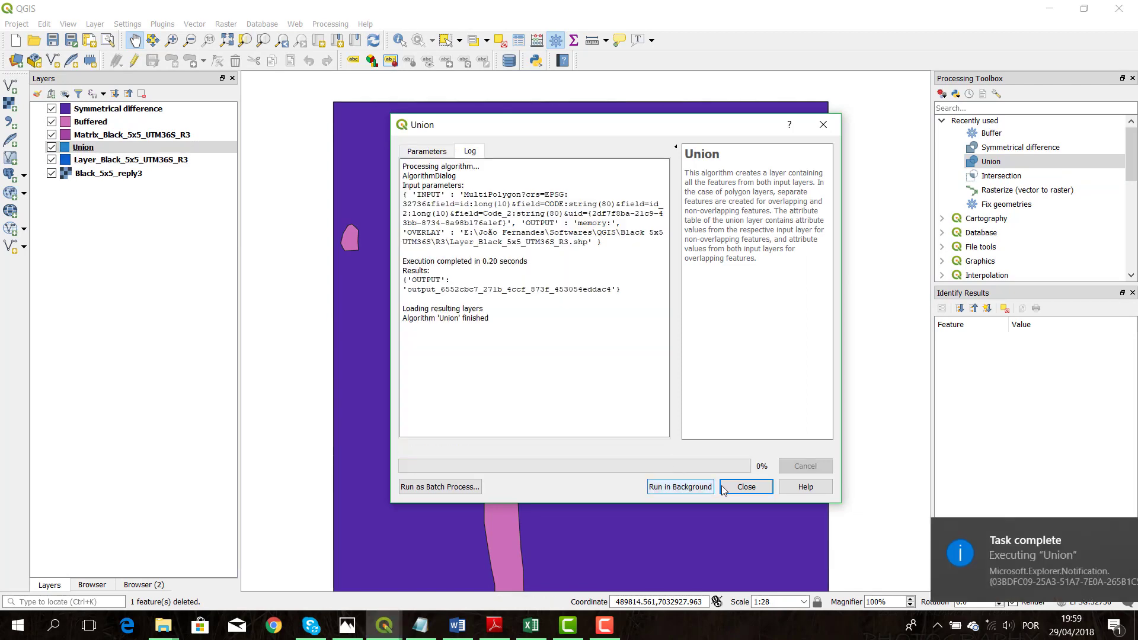
click(746, 487)
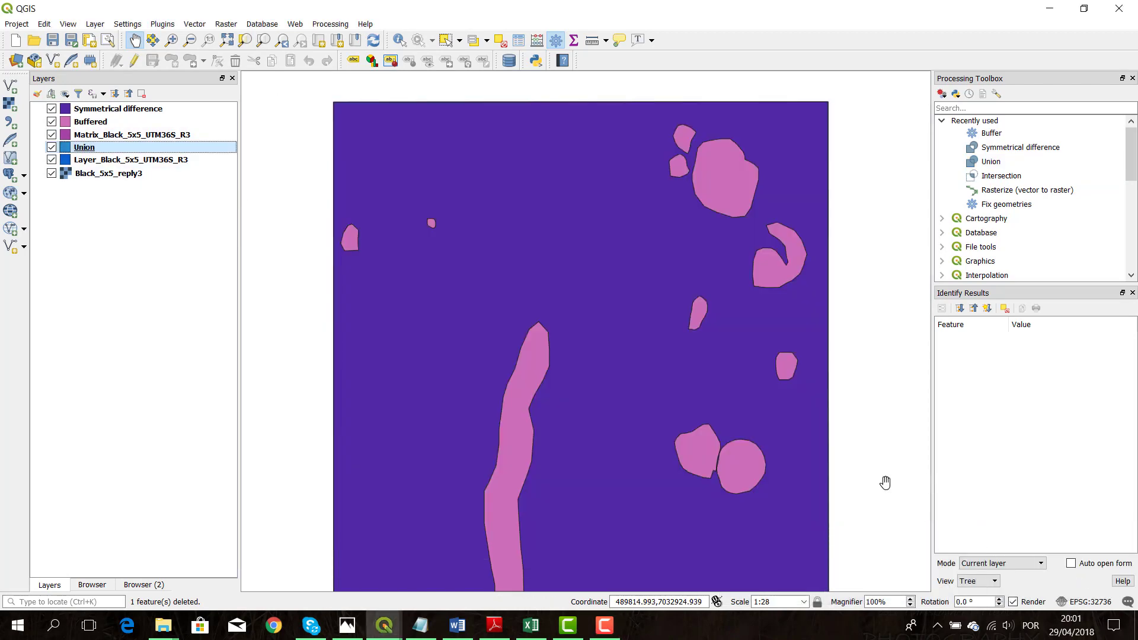
Open the Union layer's attribute table and enable editing
right_click(89, 148)
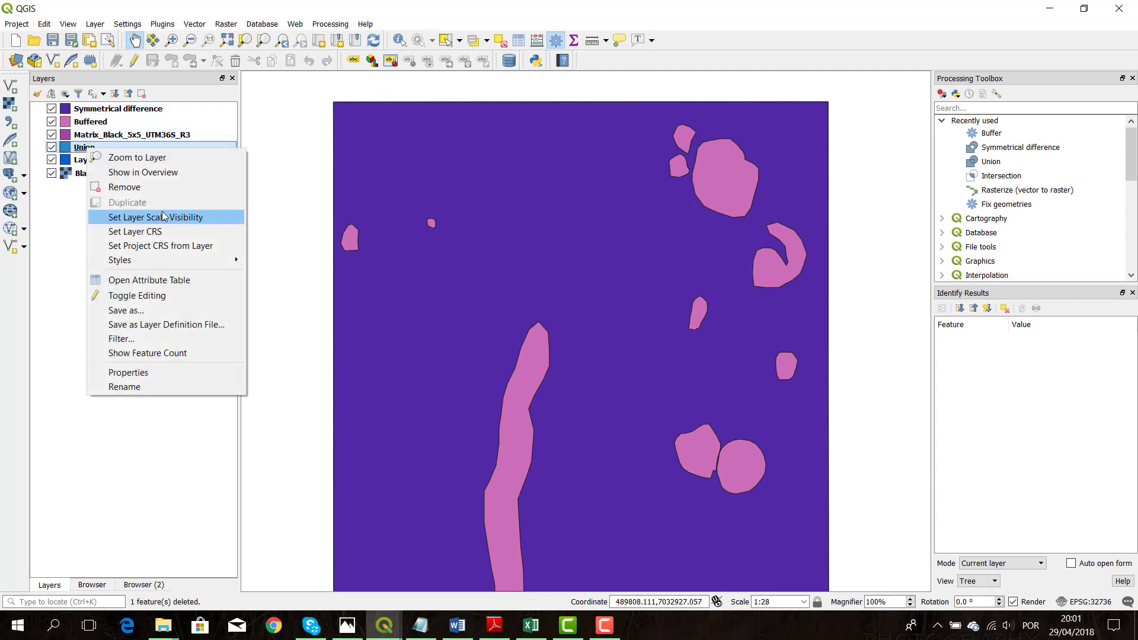
click(161, 280)
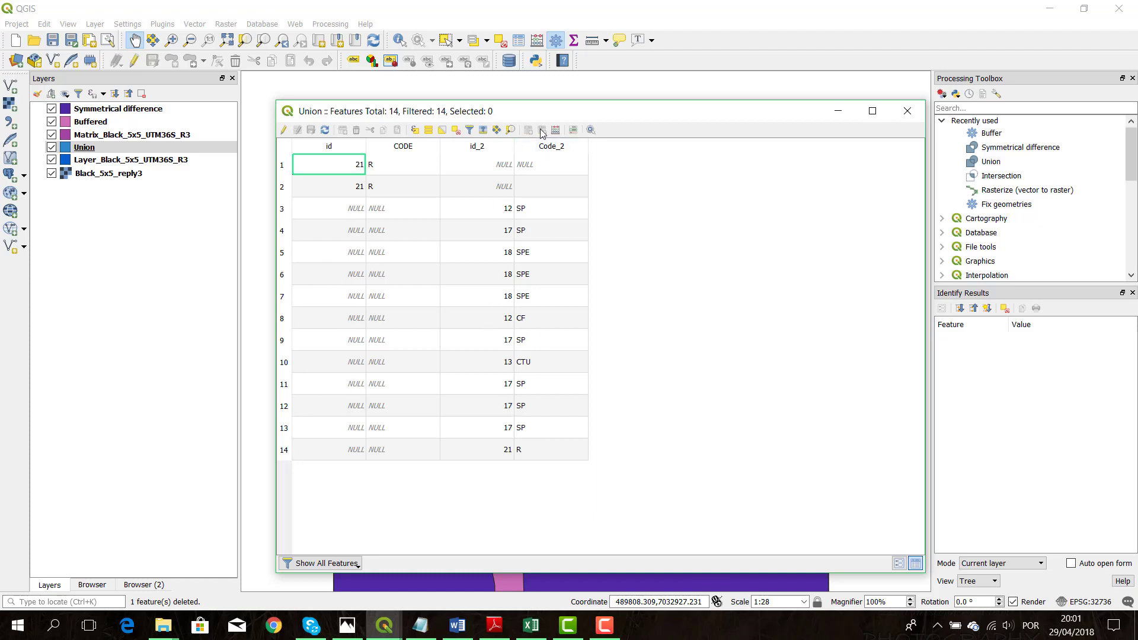
click(286, 130)
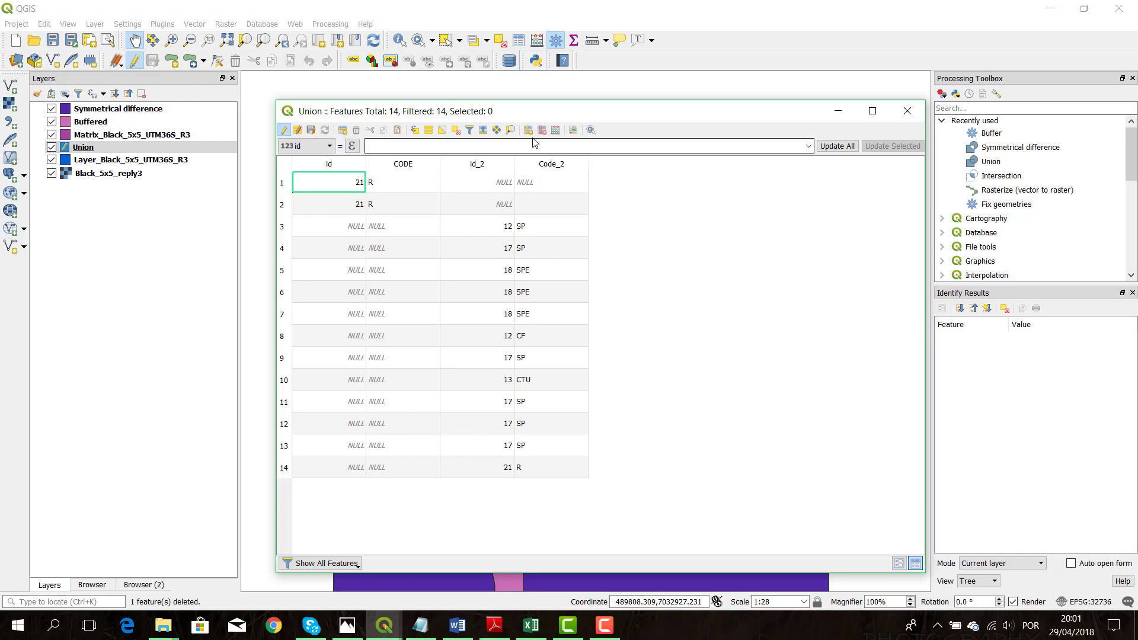
Update the Union layer's existing id field with the Field Calculator expression concat( id, id_2)
click(560, 134)
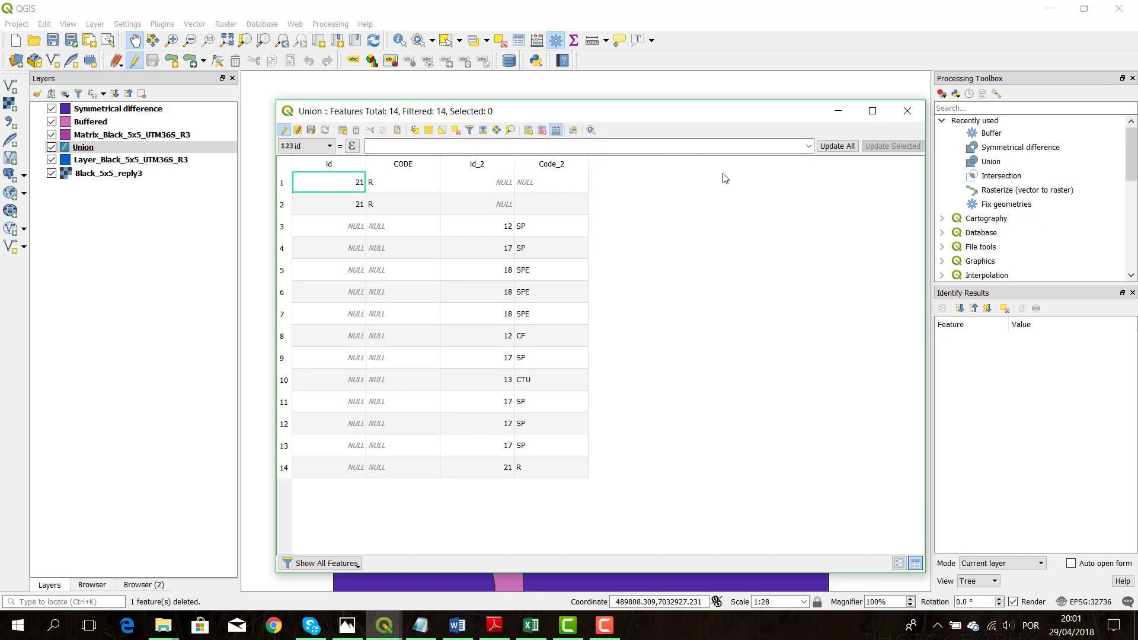
click(846, 166)
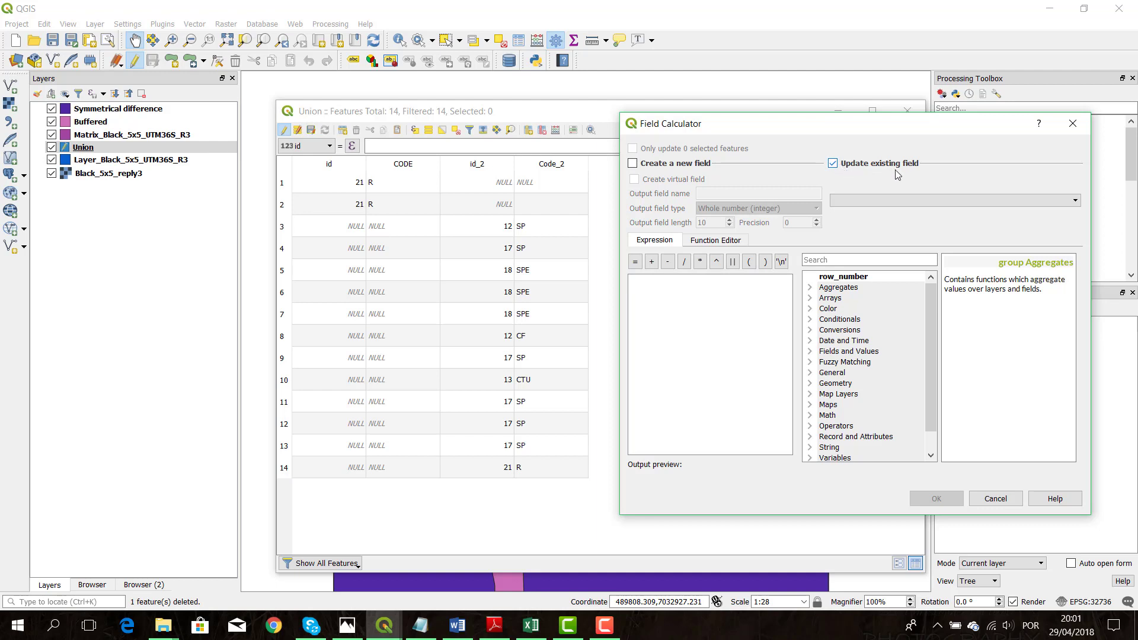
click(889, 200)
click(871, 215)
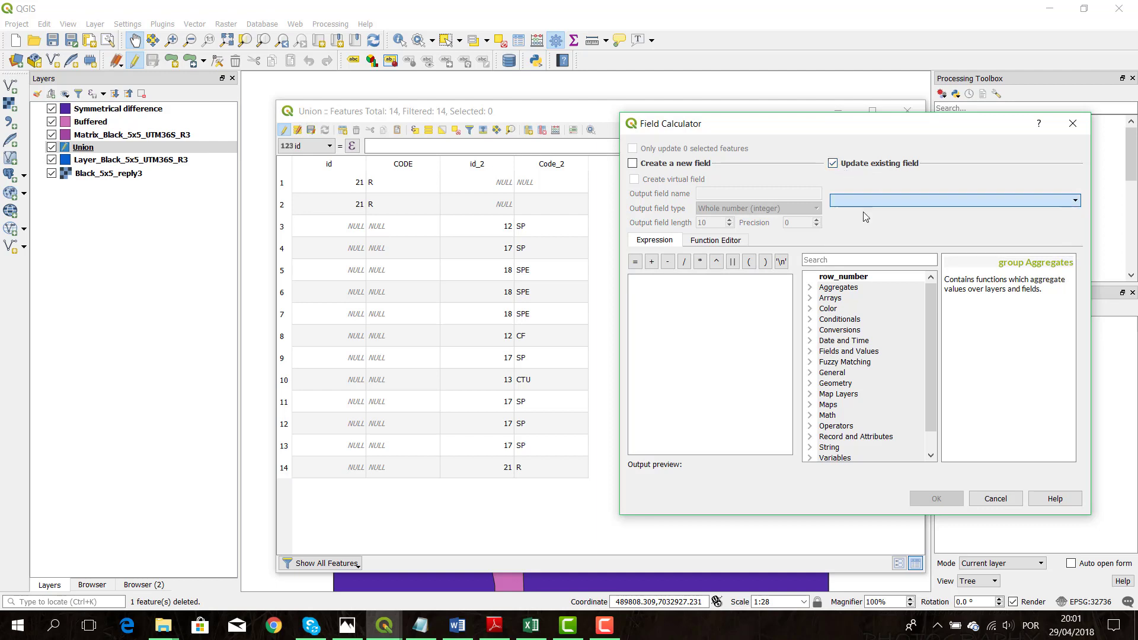
click(834, 257)
text(CO)
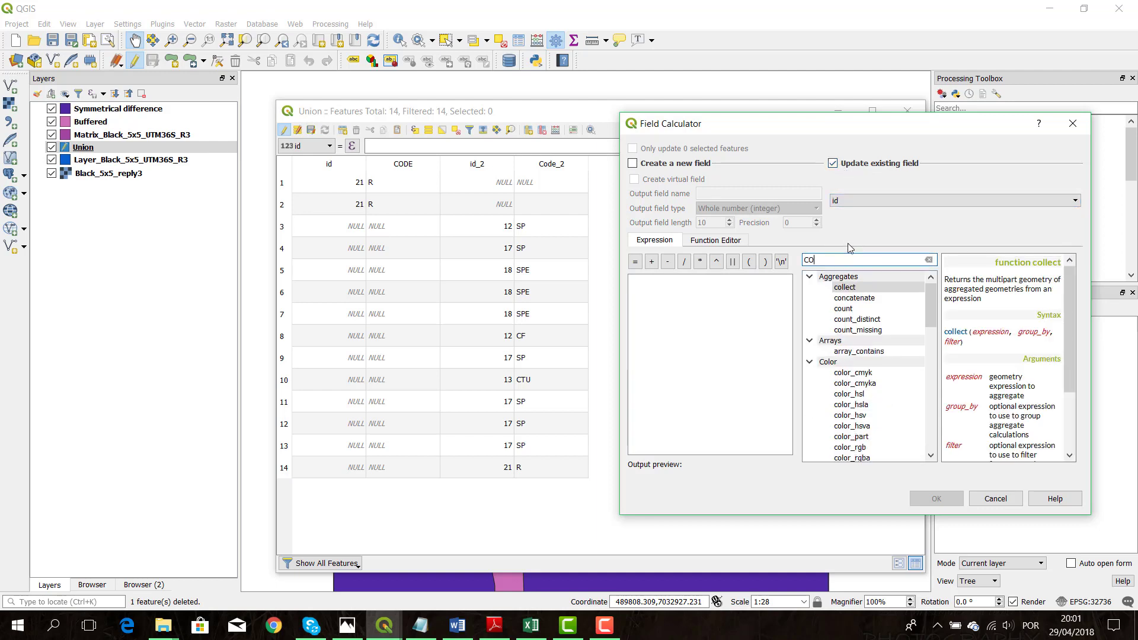
text(A)
key(BackSpace)
key(BackSpace)
text(NCA)
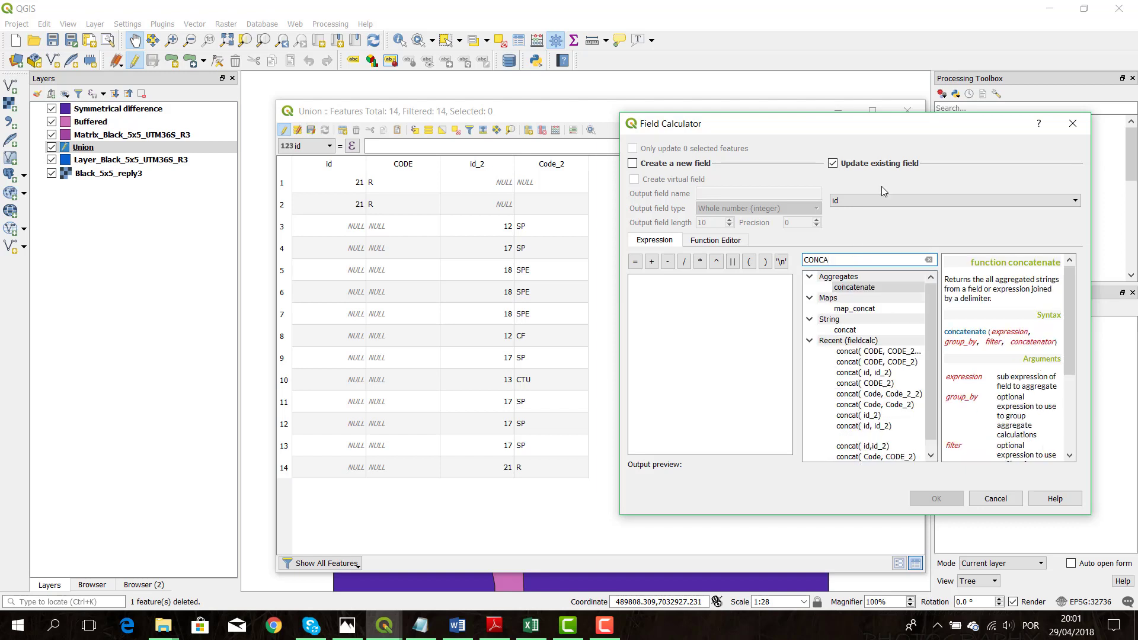
double_click(852, 331)
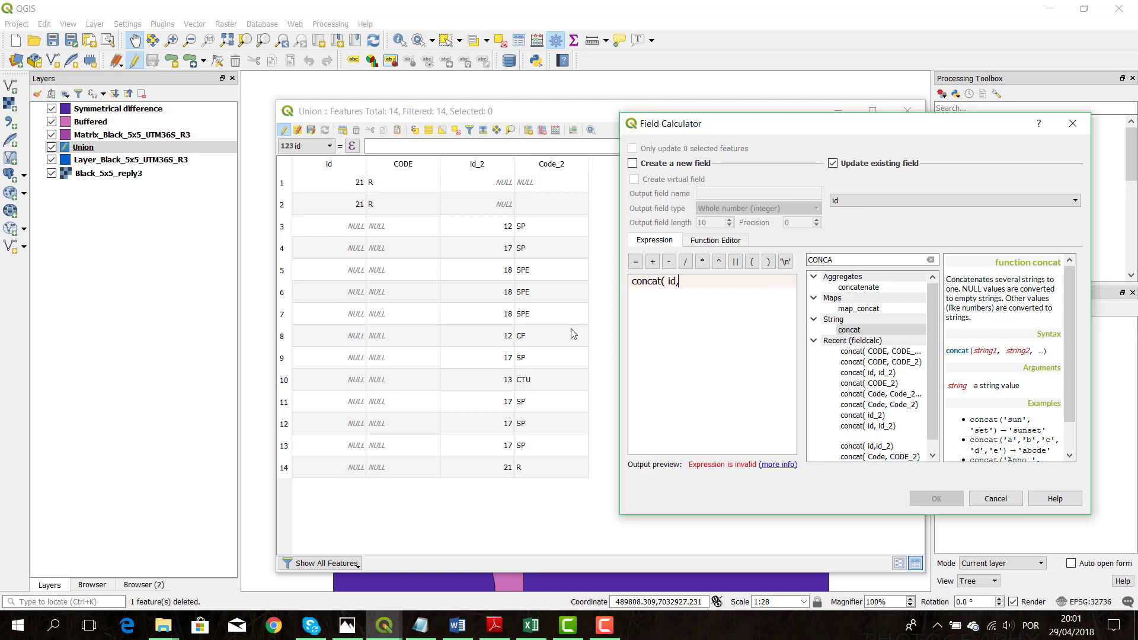
text(id, id_2))
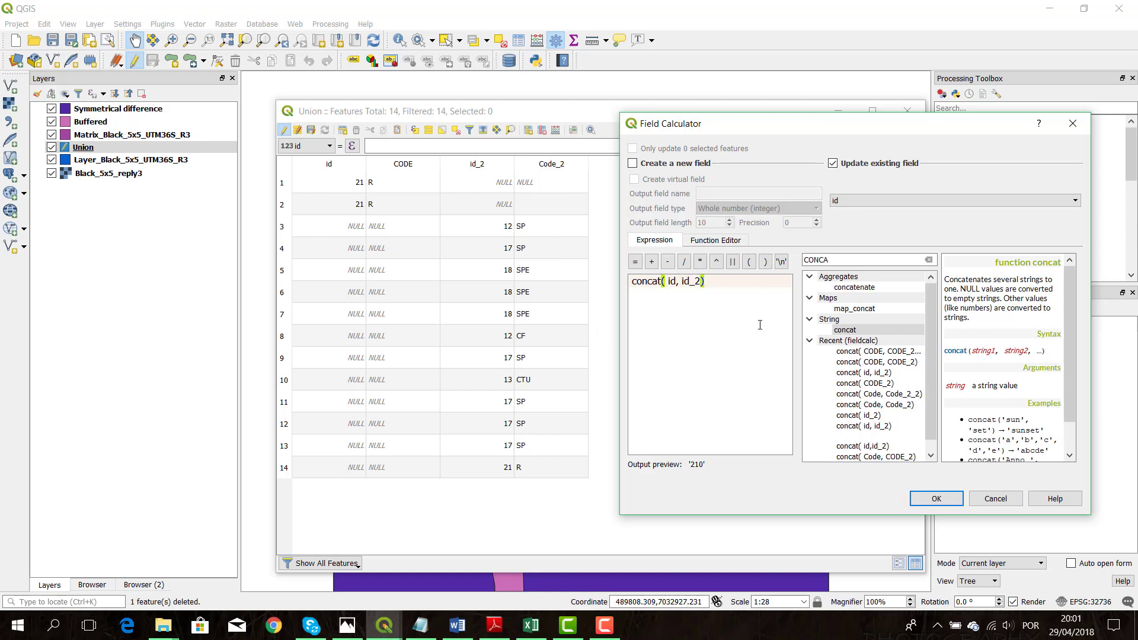
click(916, 499)
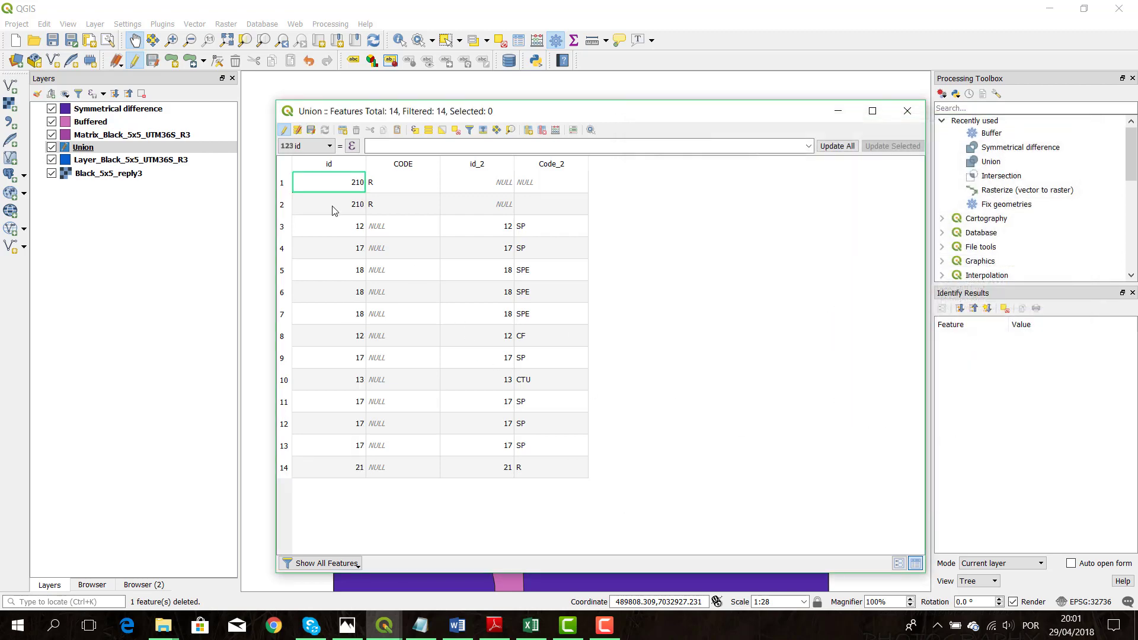
Correct the id values of the first two Union records to 21
double_click(356, 214)
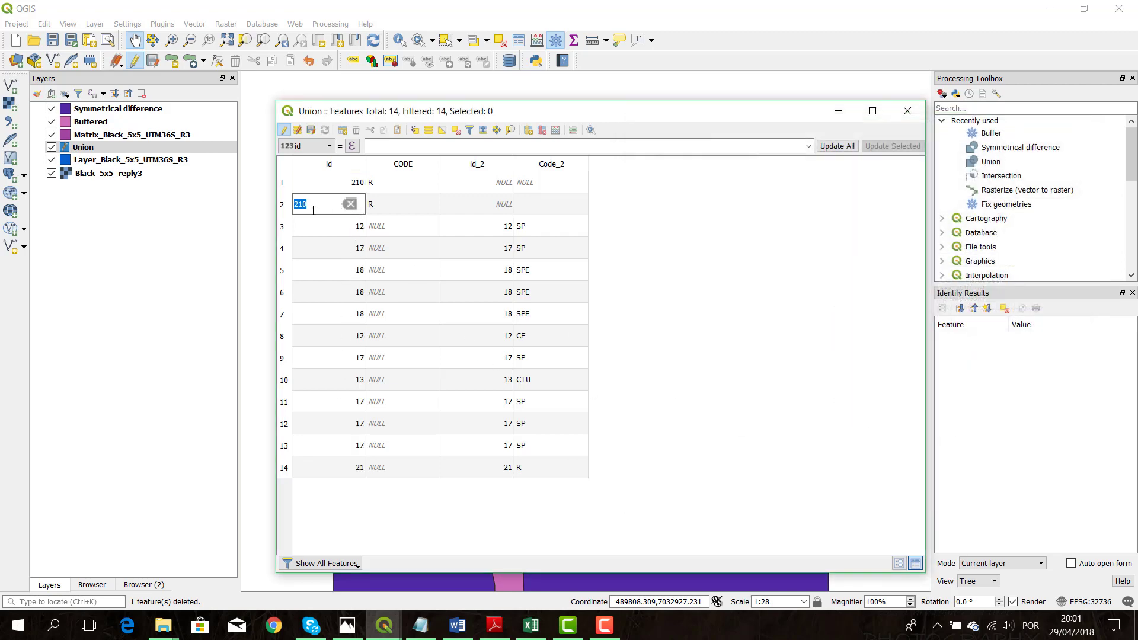
click(313, 211)
double_click(342, 184)
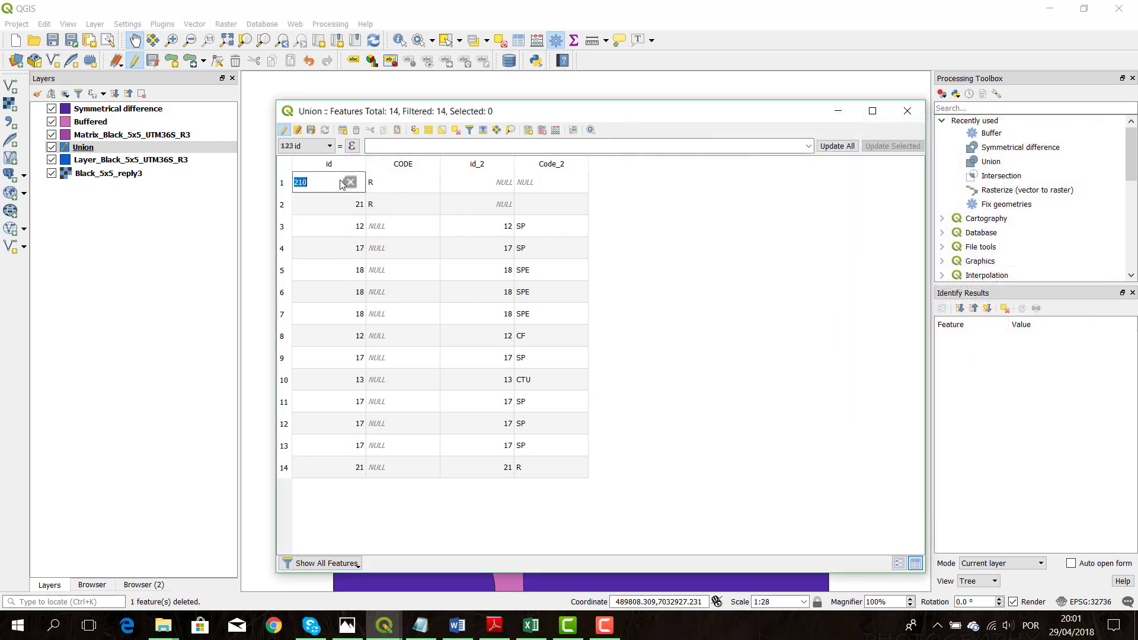
click(323, 186)
key(Return)
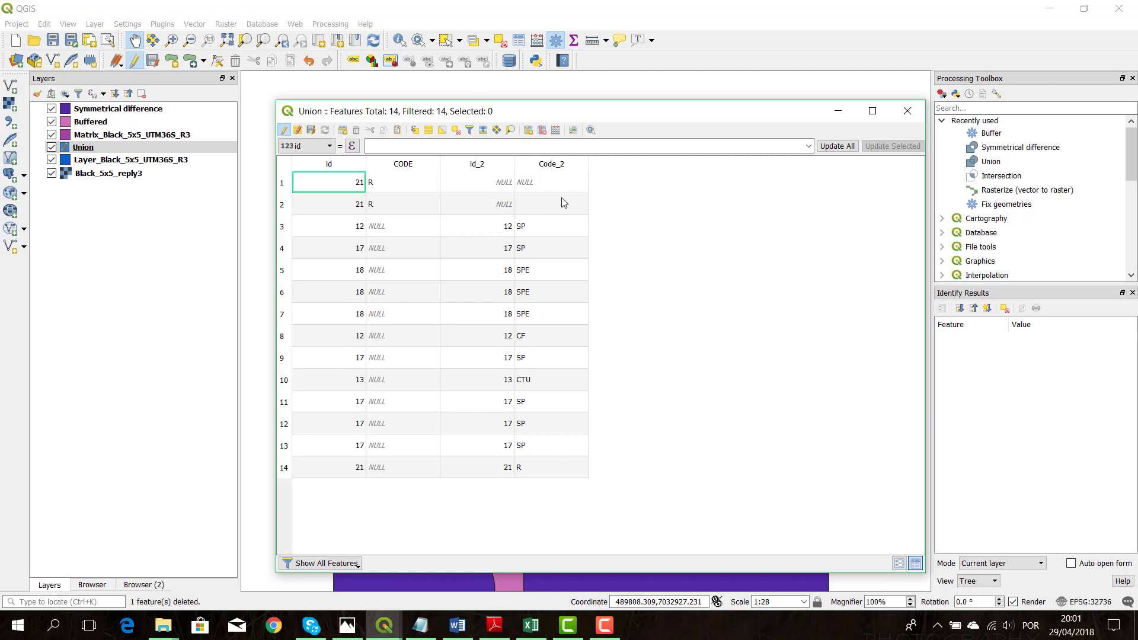
Update the Union layer's existing CODE field with the Field Calculator expression concat( CODE, CODE_2)
click(563, 130)
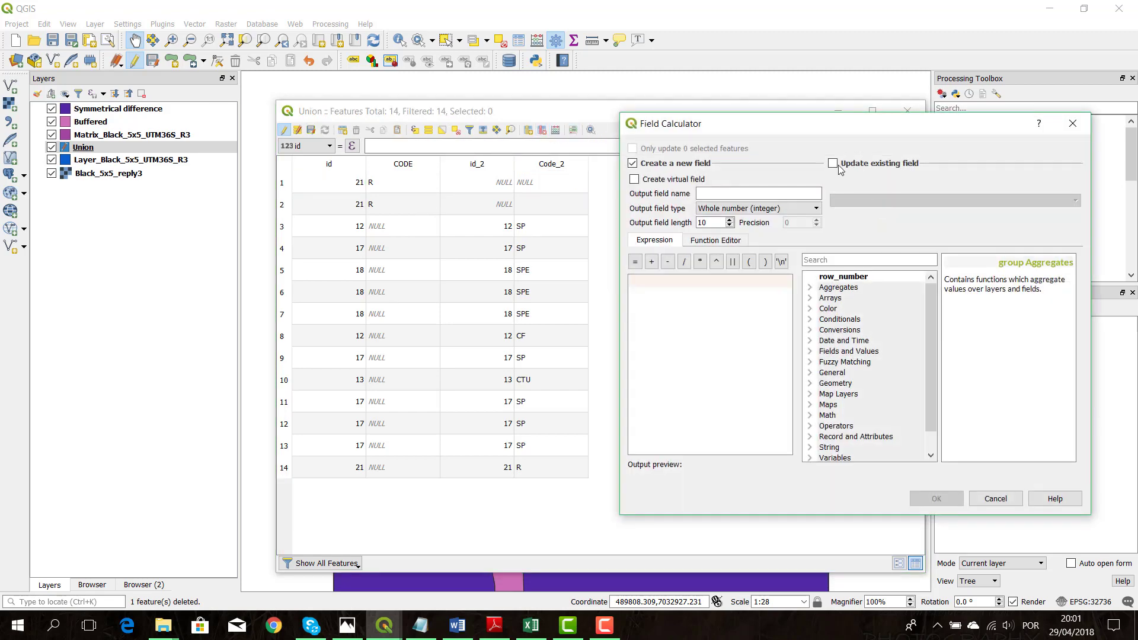
click(833, 163)
click(871, 202)
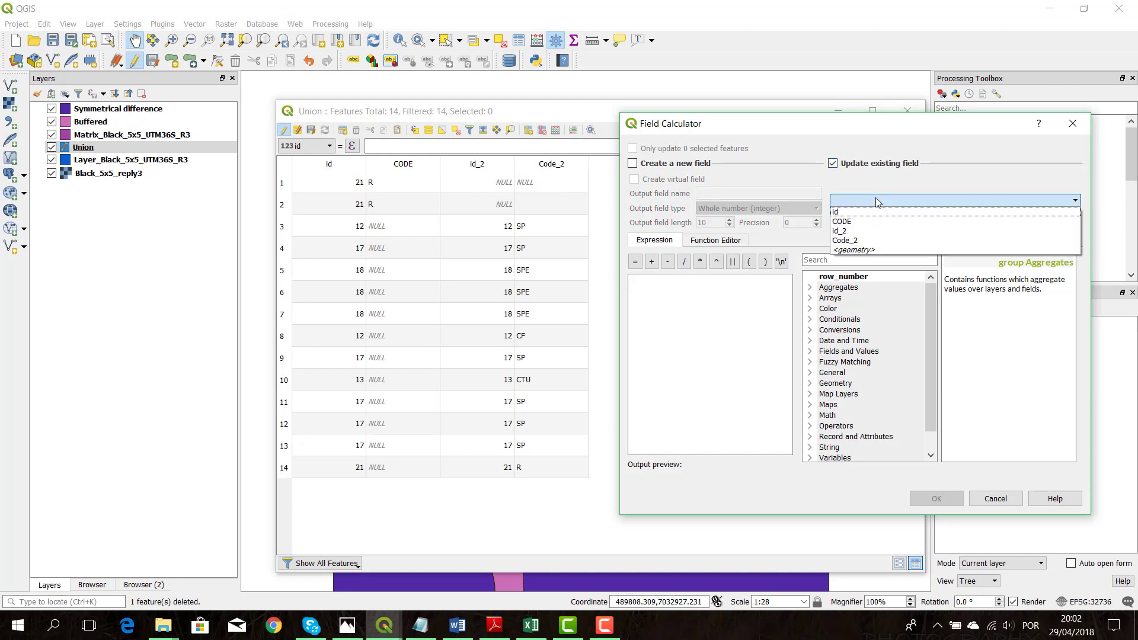
click(858, 222)
click(829, 260)
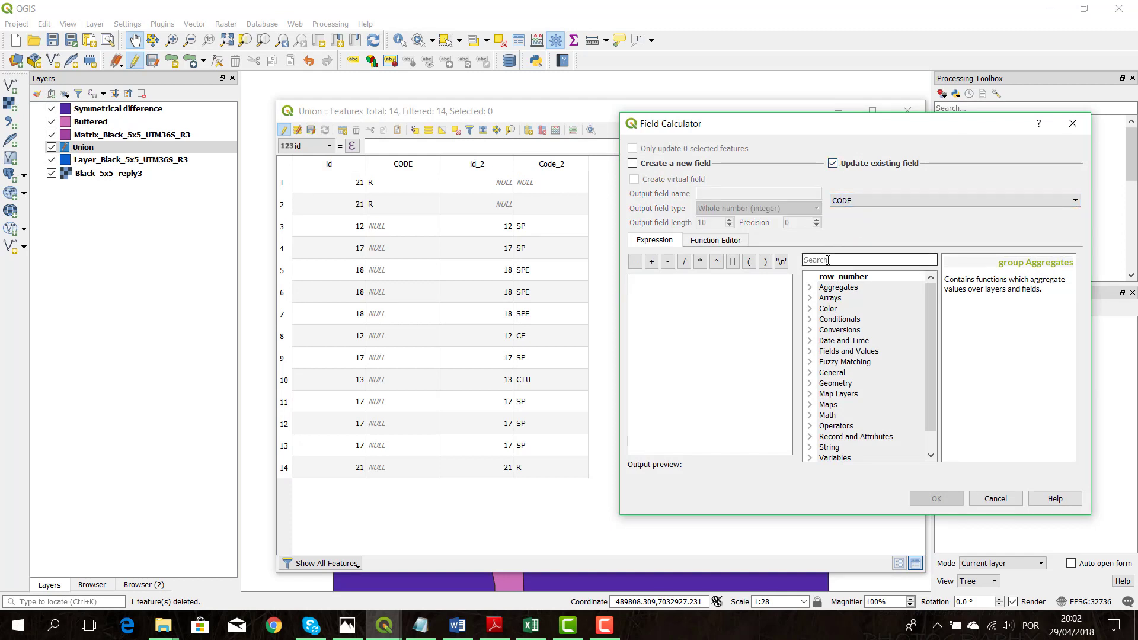
text(co)
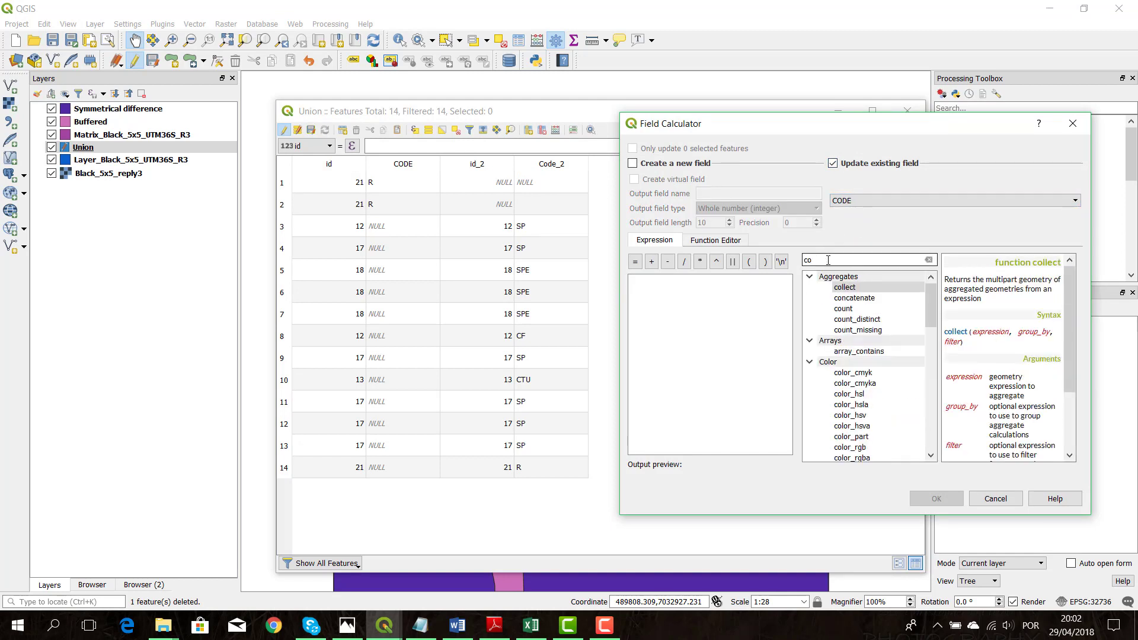
text(nca)
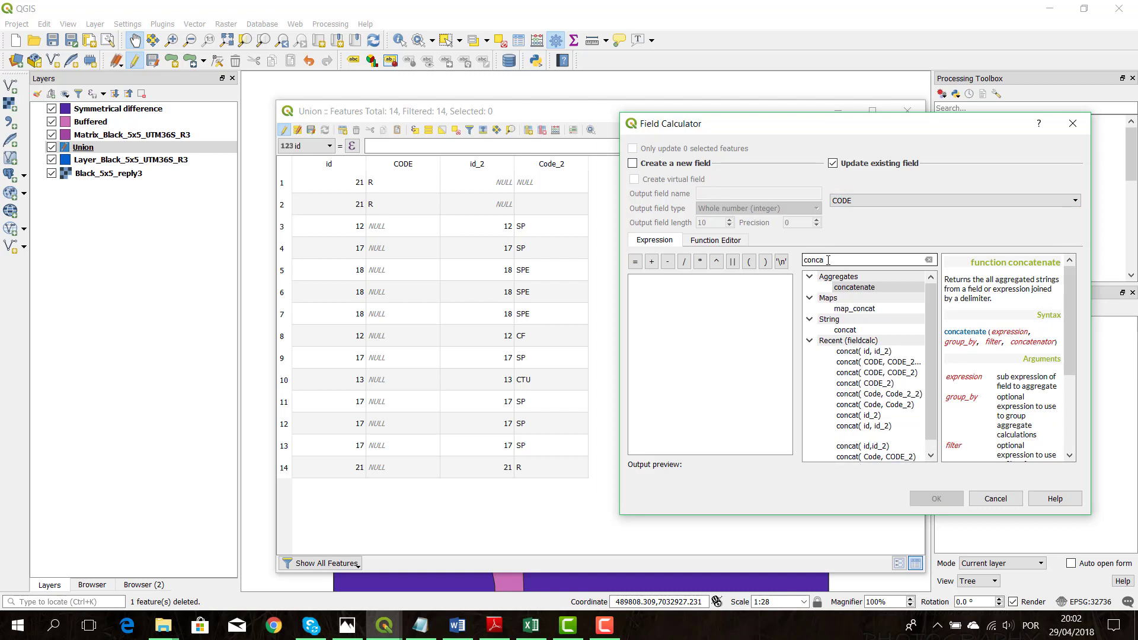
double_click(855, 330)
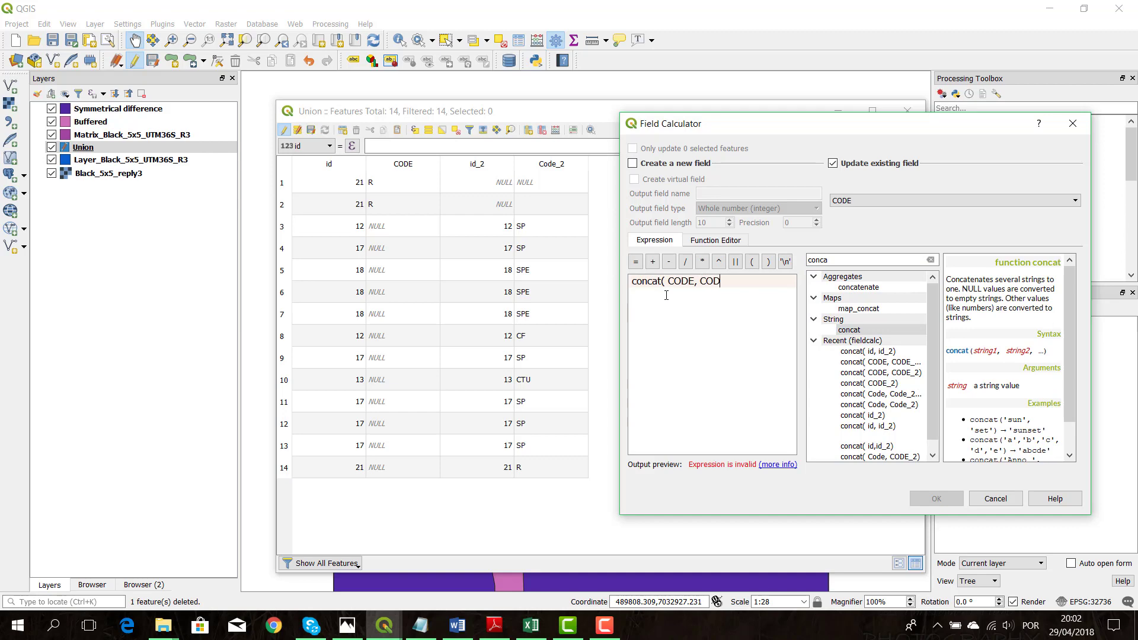
text(CODE, CODE_2))
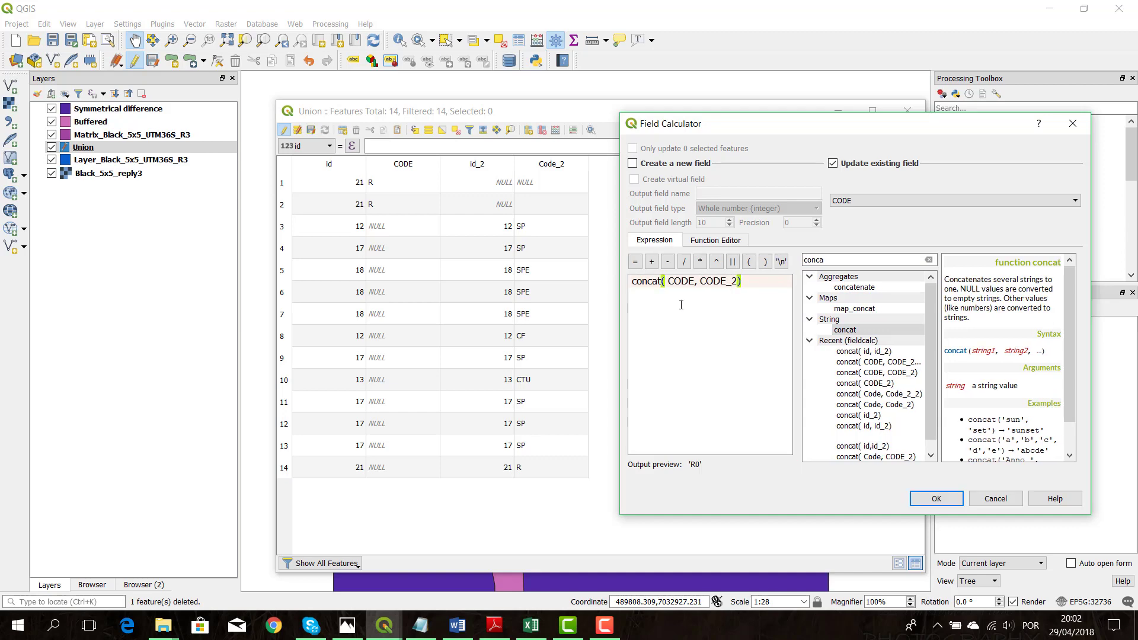
click(937, 499)
Correct the CODE value of the first Union record to R
double_click(398, 190)
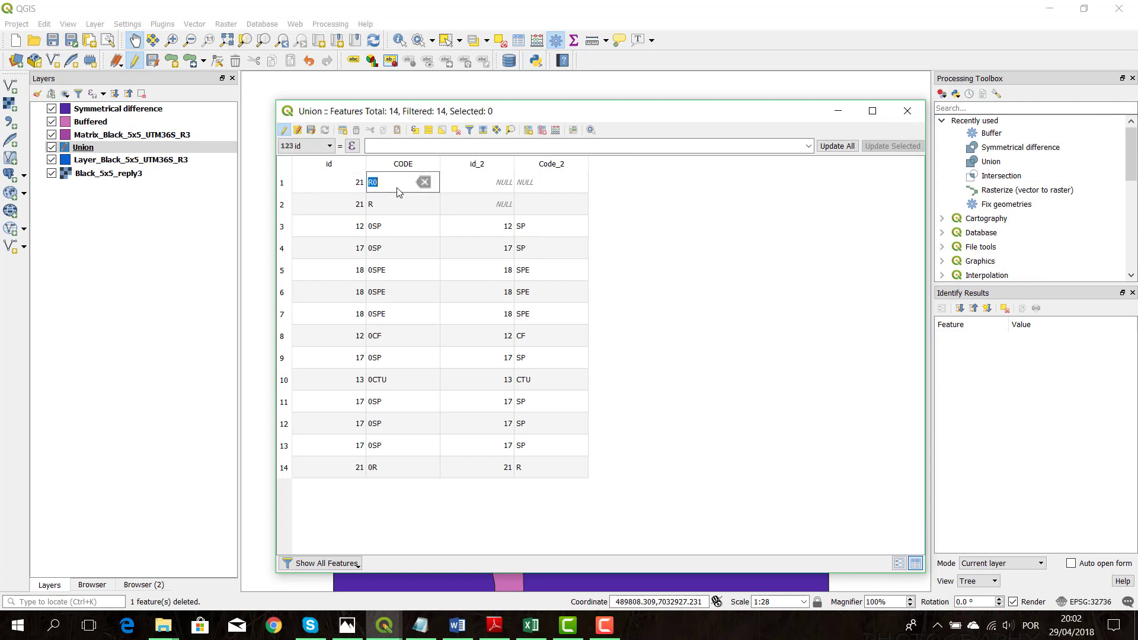
click(397, 188)
key(Return)
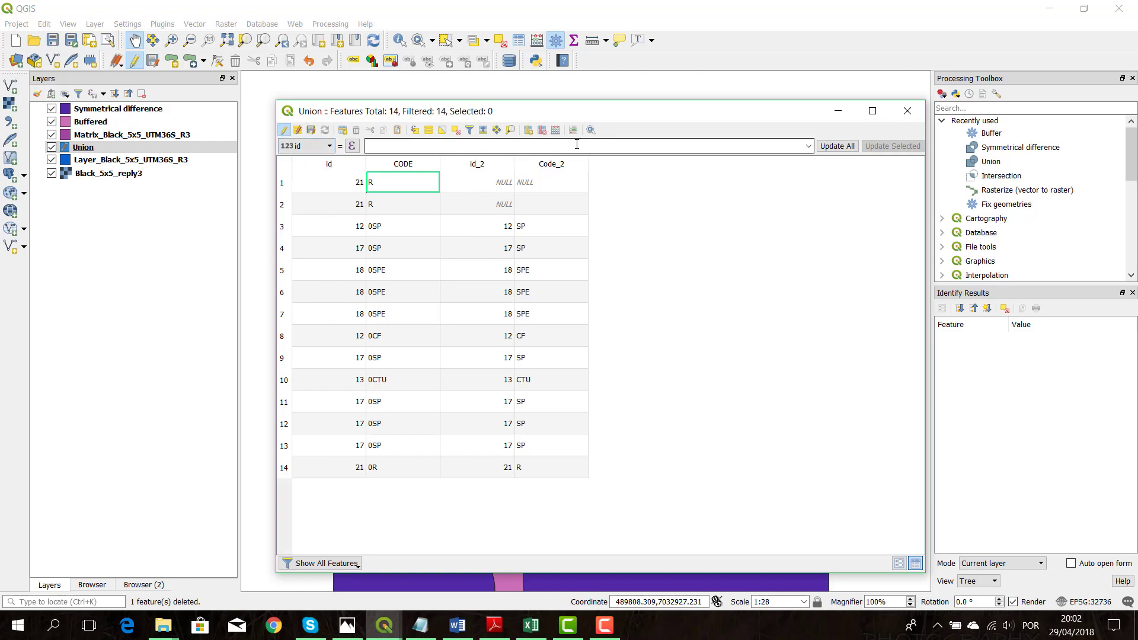
Delete the id_2 and Code_2 fields from the Union layer, then save the edits, end editing and close its table
click(542, 130)
drag(642, 233, 640, 224)
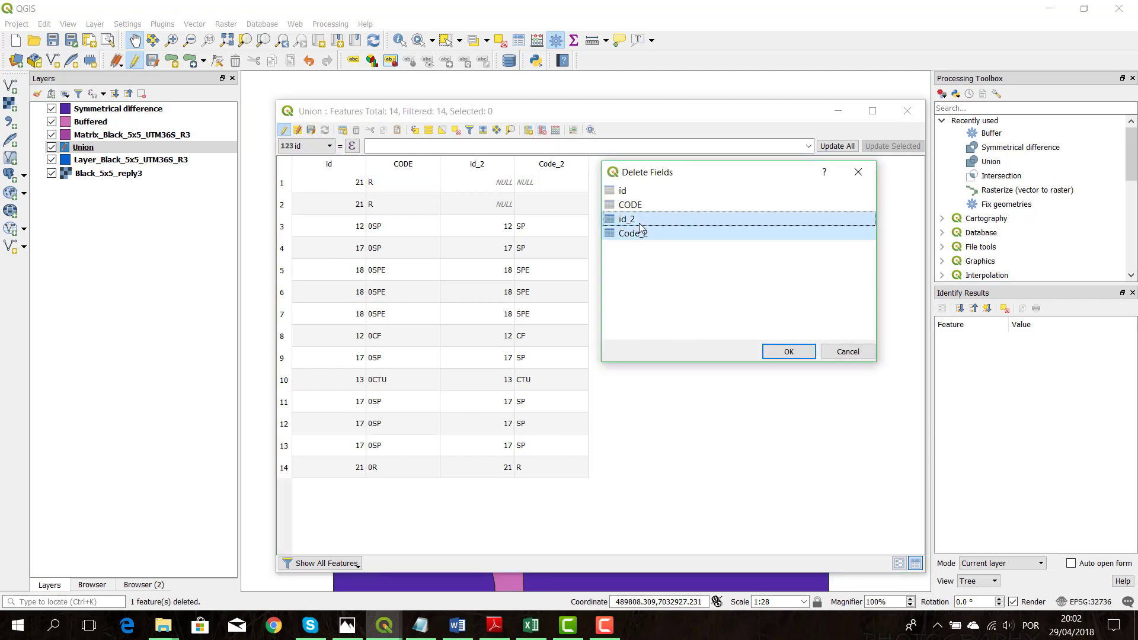
click(789, 352)
click(312, 130)
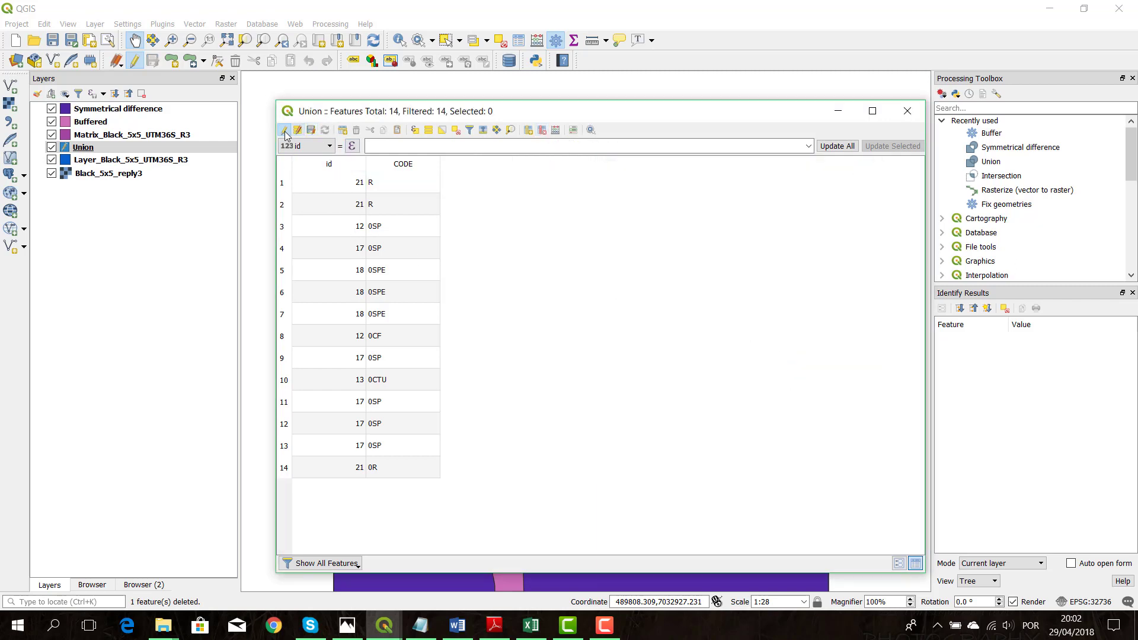
click(907, 111)
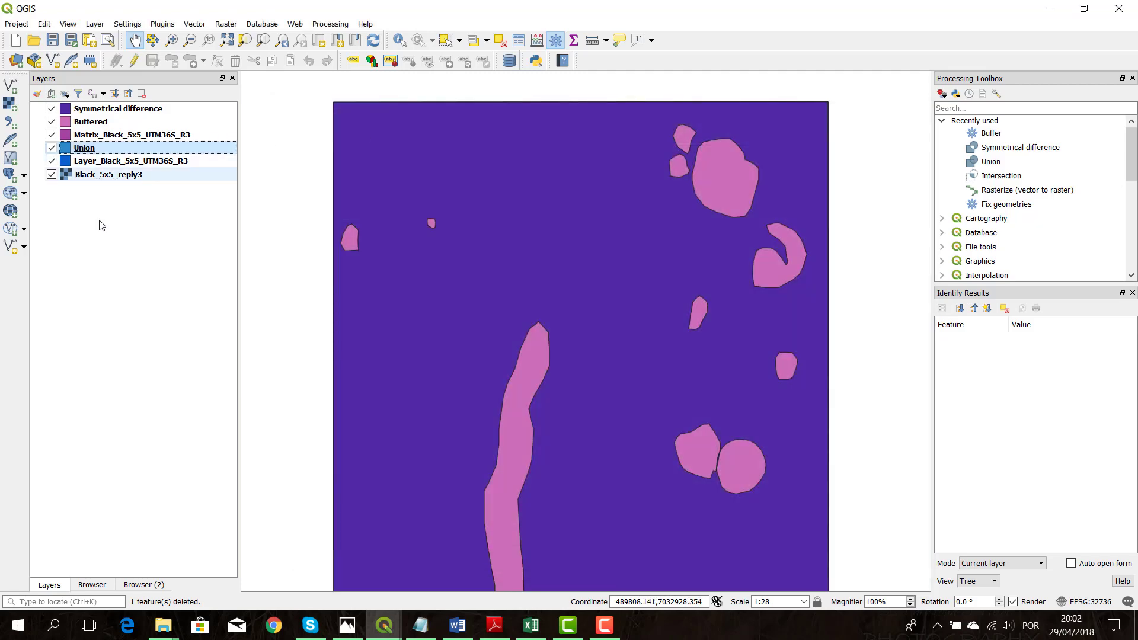
Run Intersection on the Buffered layer with Union as the intersection layer, output to a temporary layer
double_click(1001, 175)
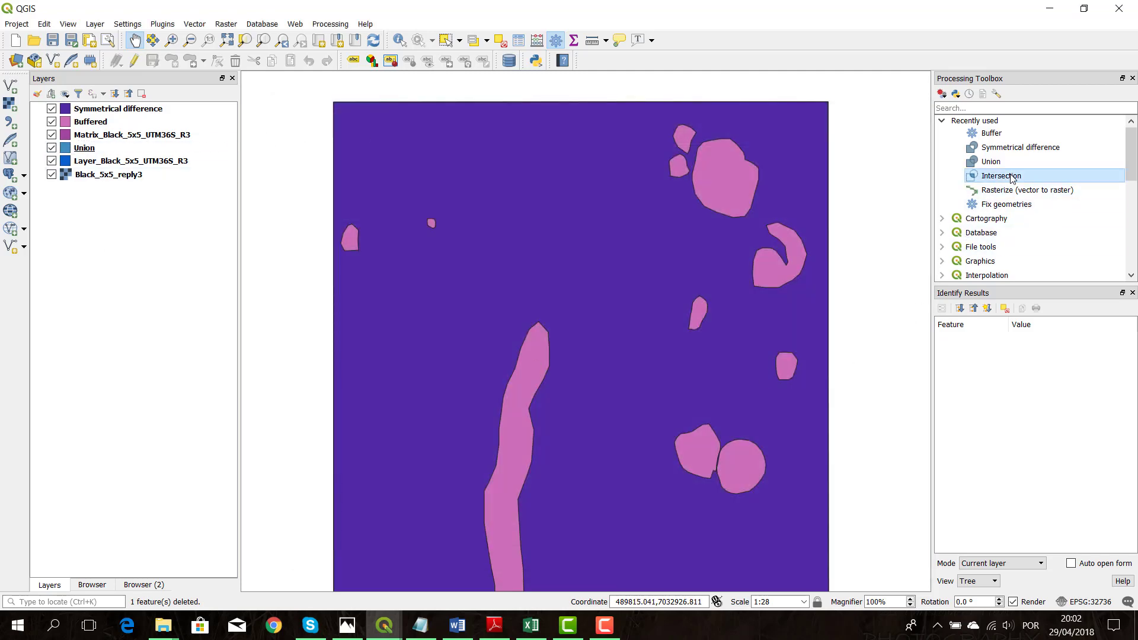
click(503, 182)
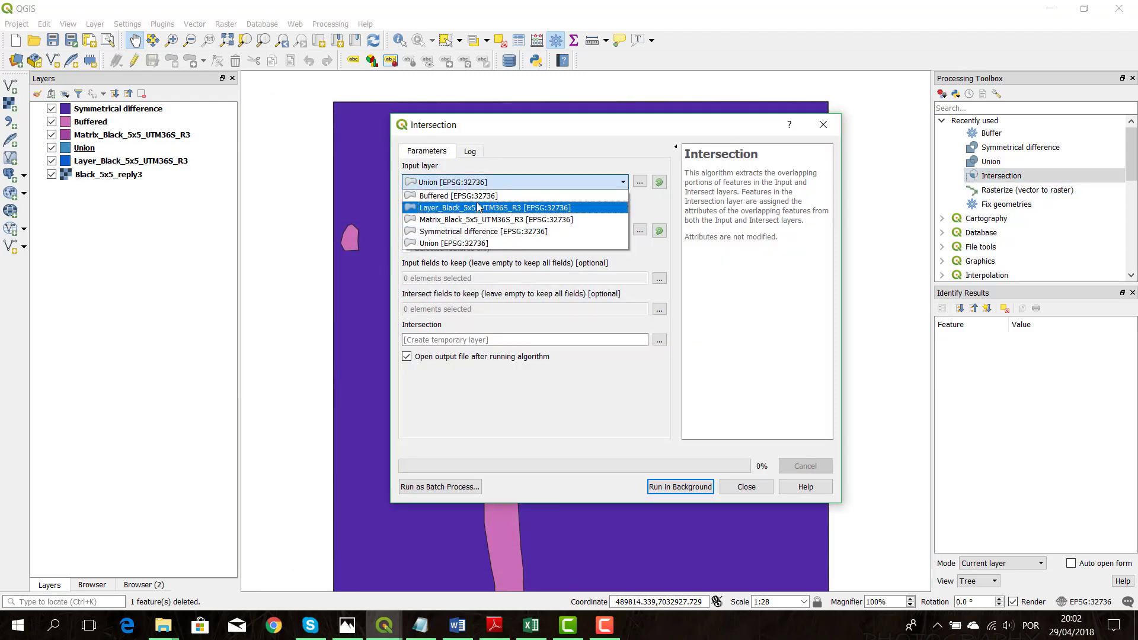
click(482, 195)
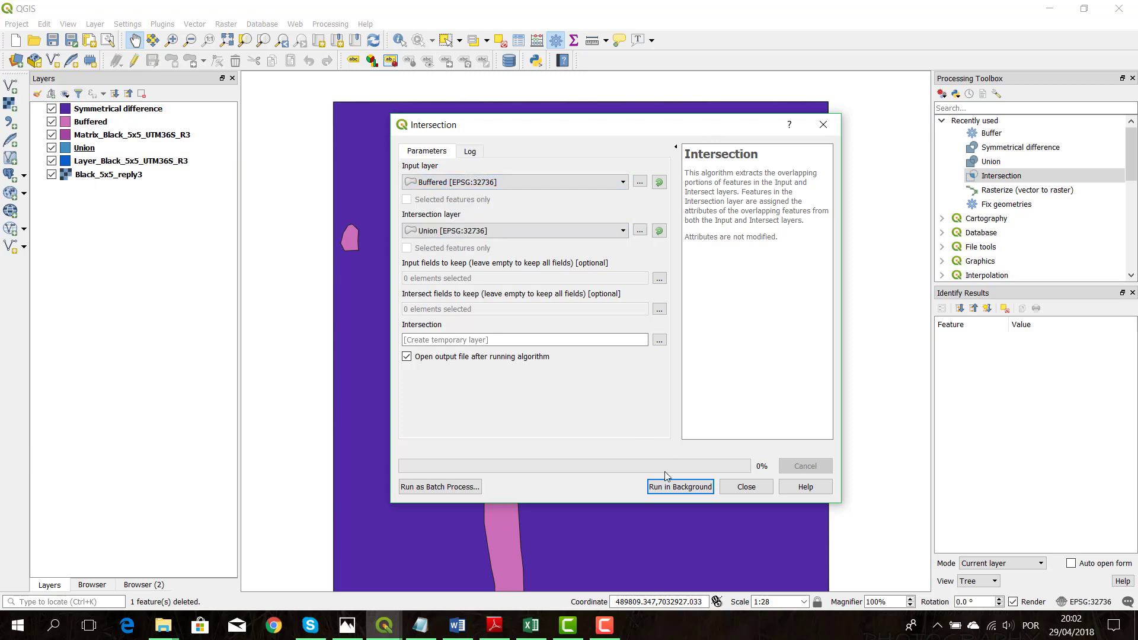
click(673, 485)
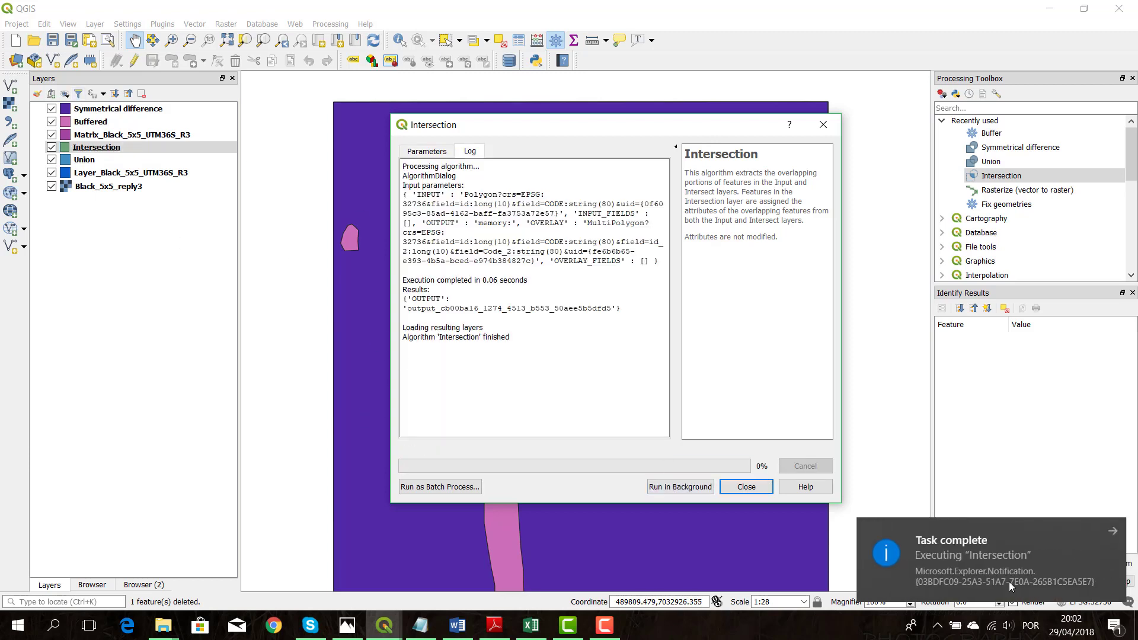
click(758, 491)
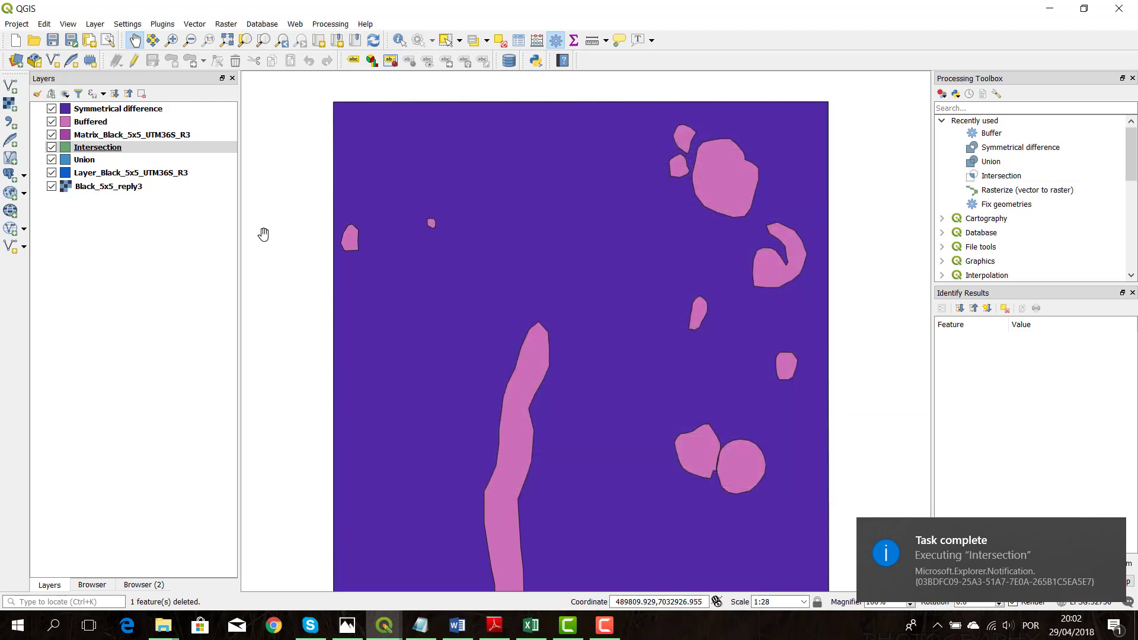
Run Symmetrical difference on the Buffered layer with Union as the difference layer, output to a temporary layer
double_click(1005, 150)
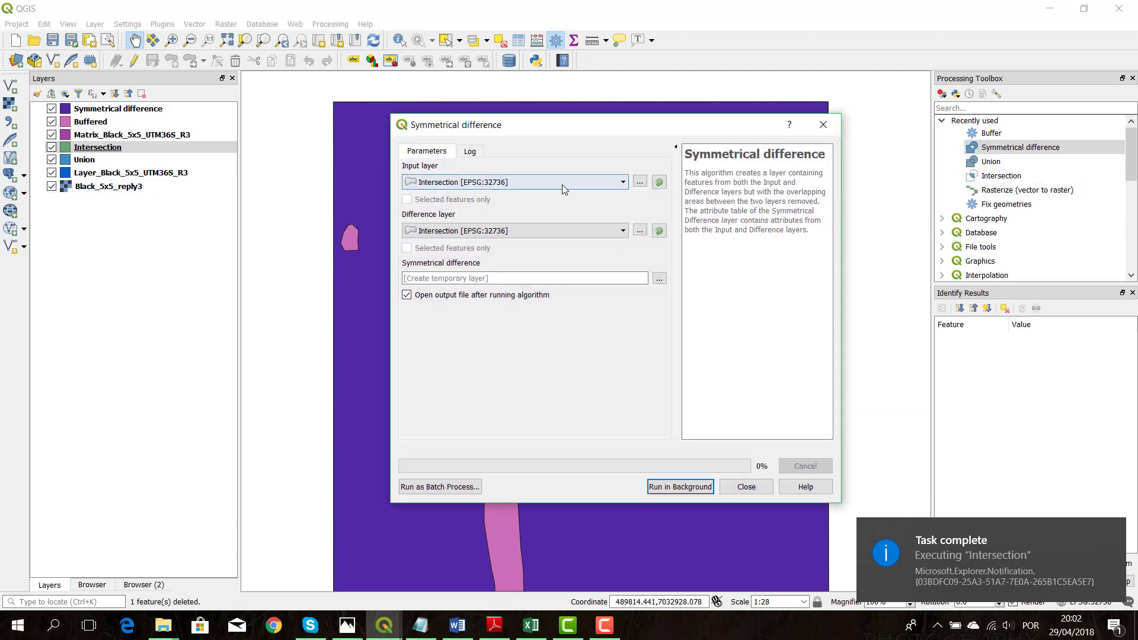
click(534, 182)
click(535, 194)
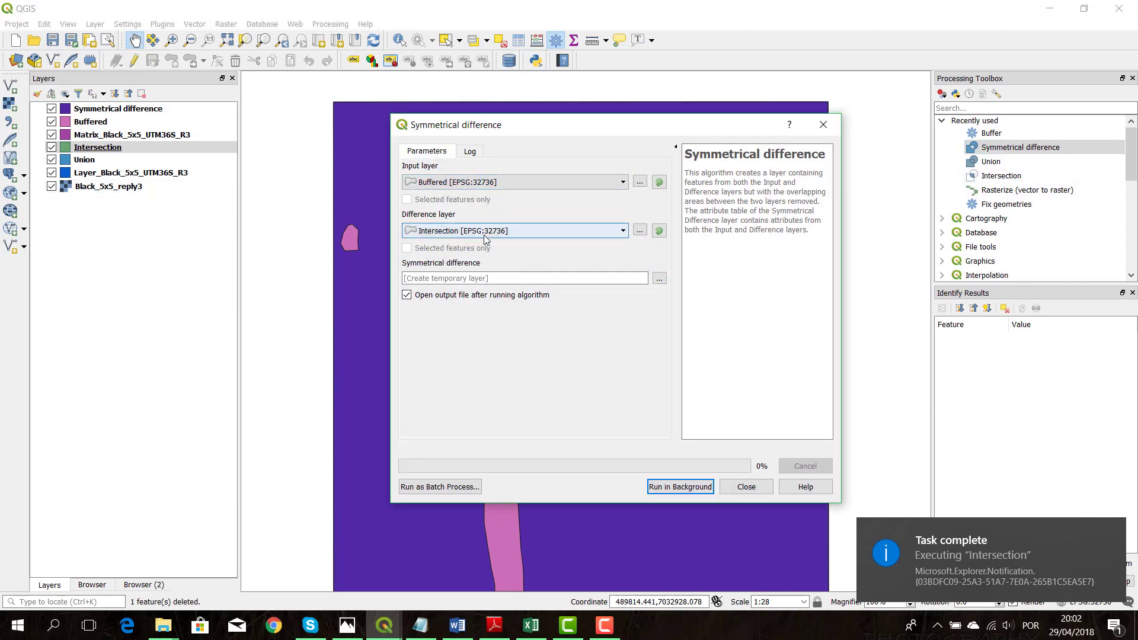
click(510, 230)
click(456, 304)
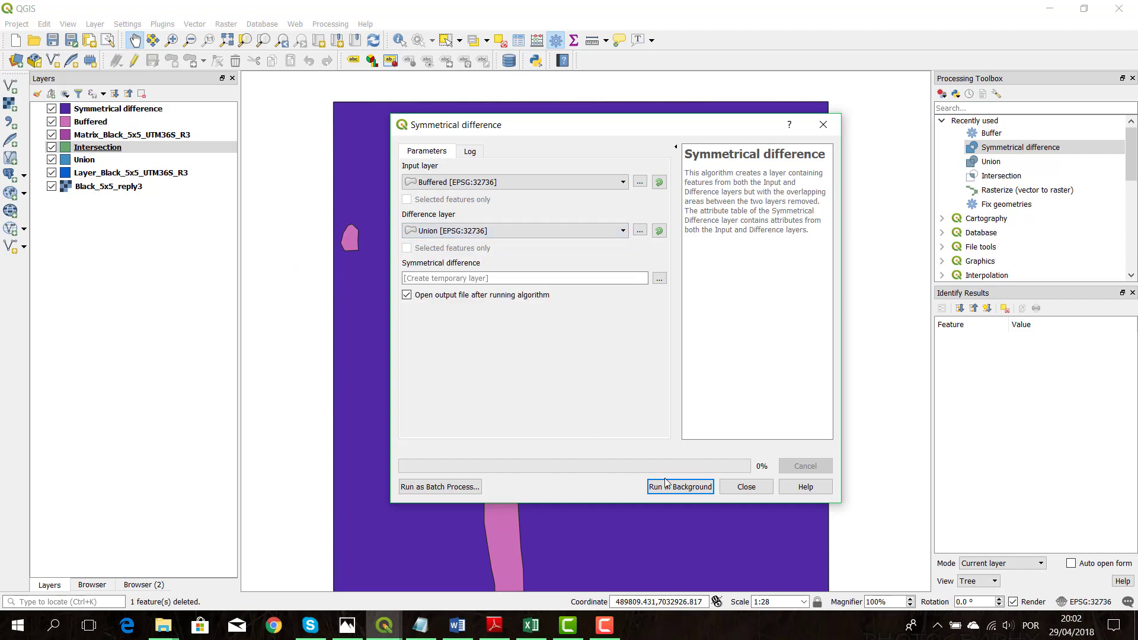
click(706, 490)
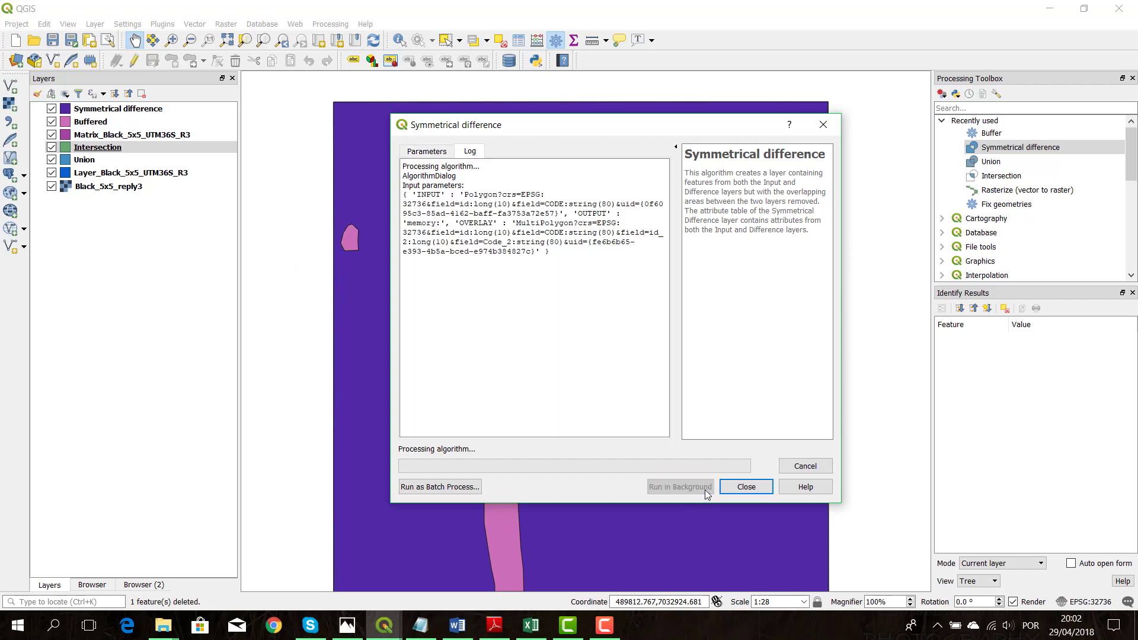
click(746, 487)
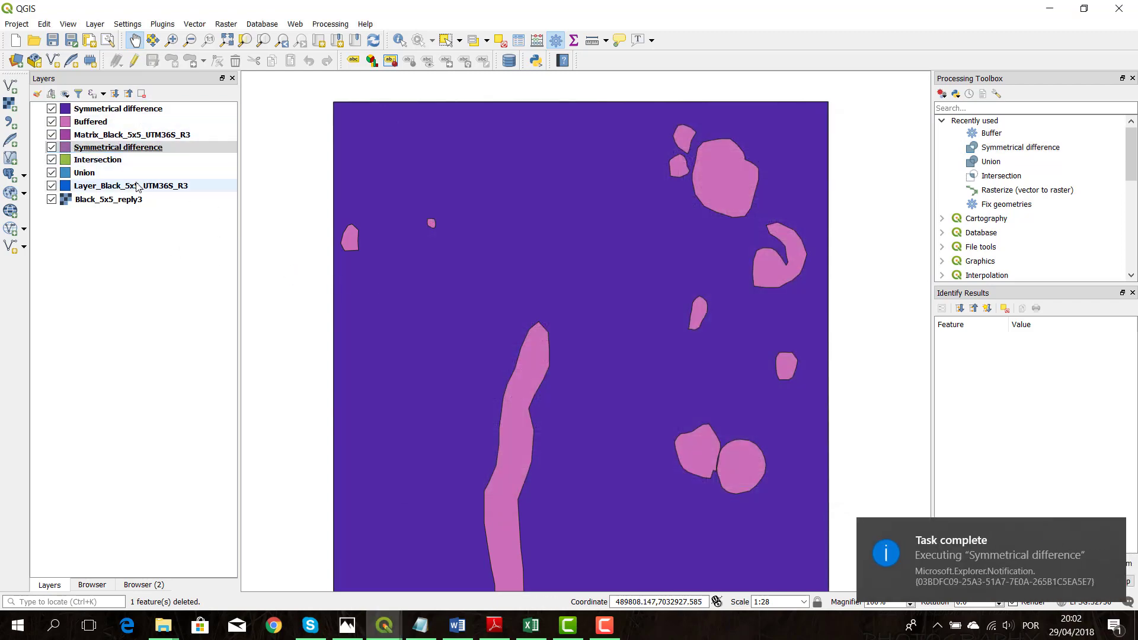
Rename the new symmetrical difference layer below the Matrix layer as Symmetrical difference2
right_click(142, 148)
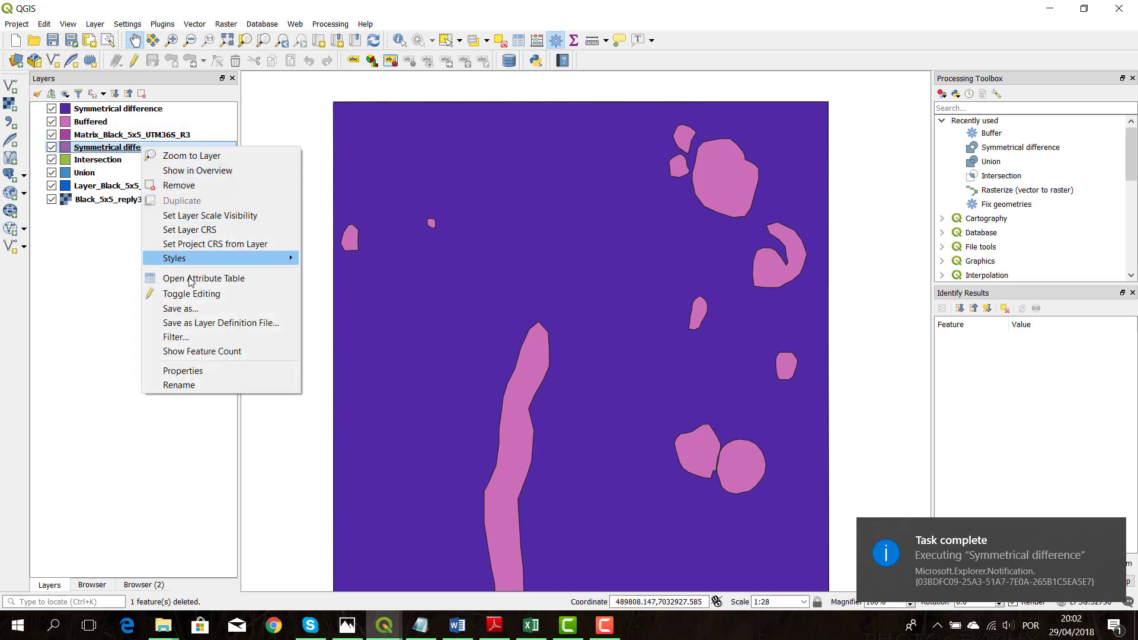
click(196, 389)
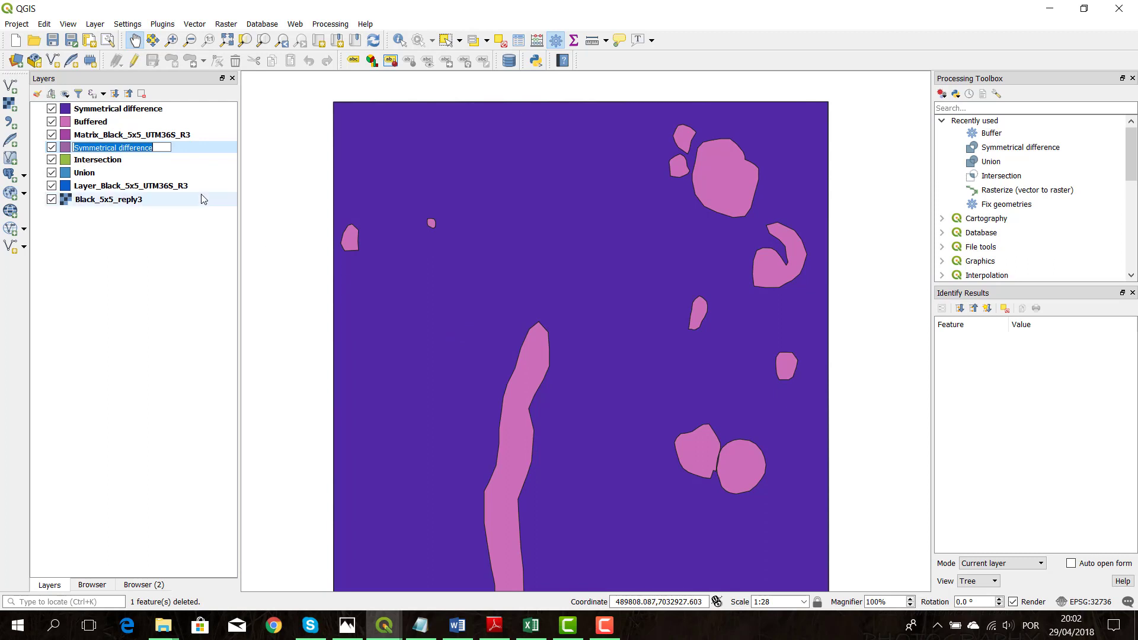
key(End)
text(2)
key(Return)
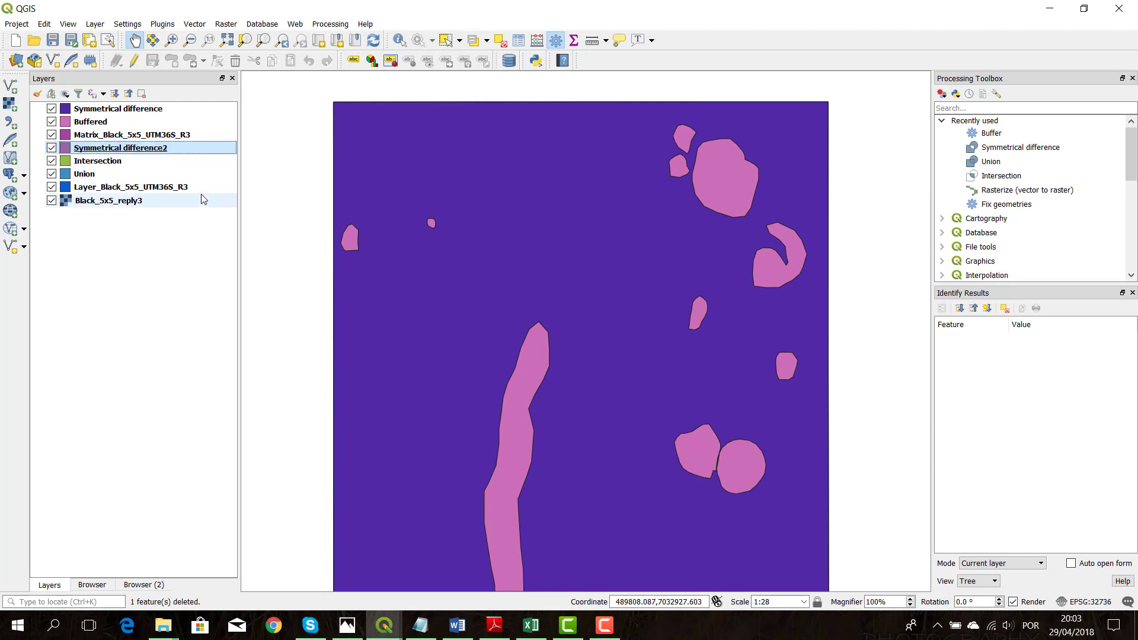
Open the Symmetrical difference2 attribute table for editing and set id to -21, -21, -17 and -21 in rows 1 to 4
right_click(160, 150)
click(251, 282)
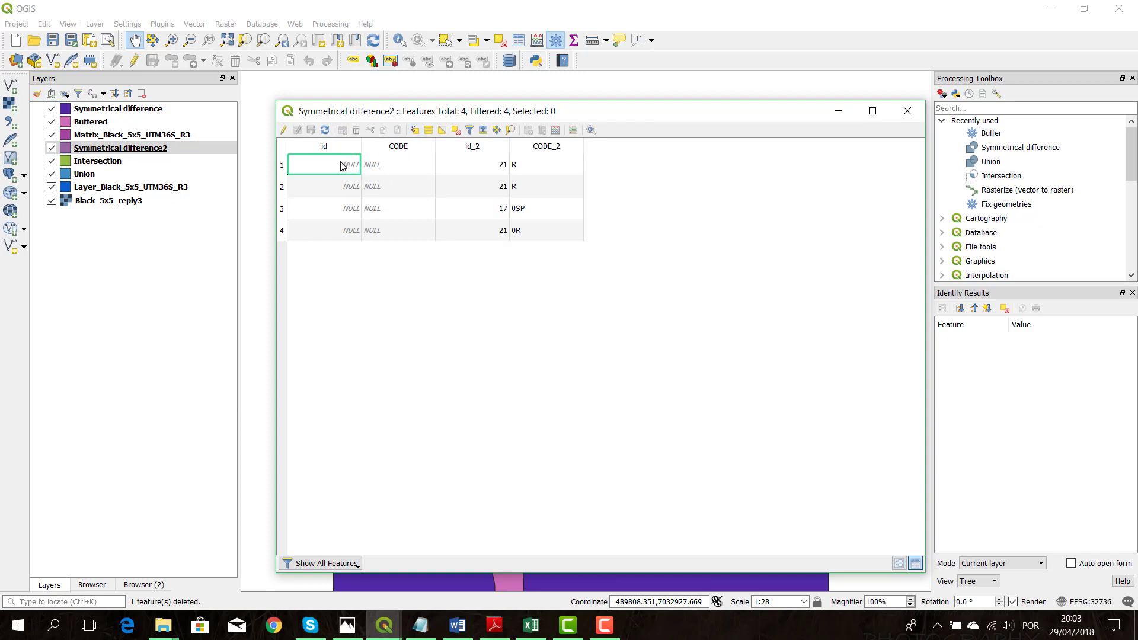
click(284, 129)
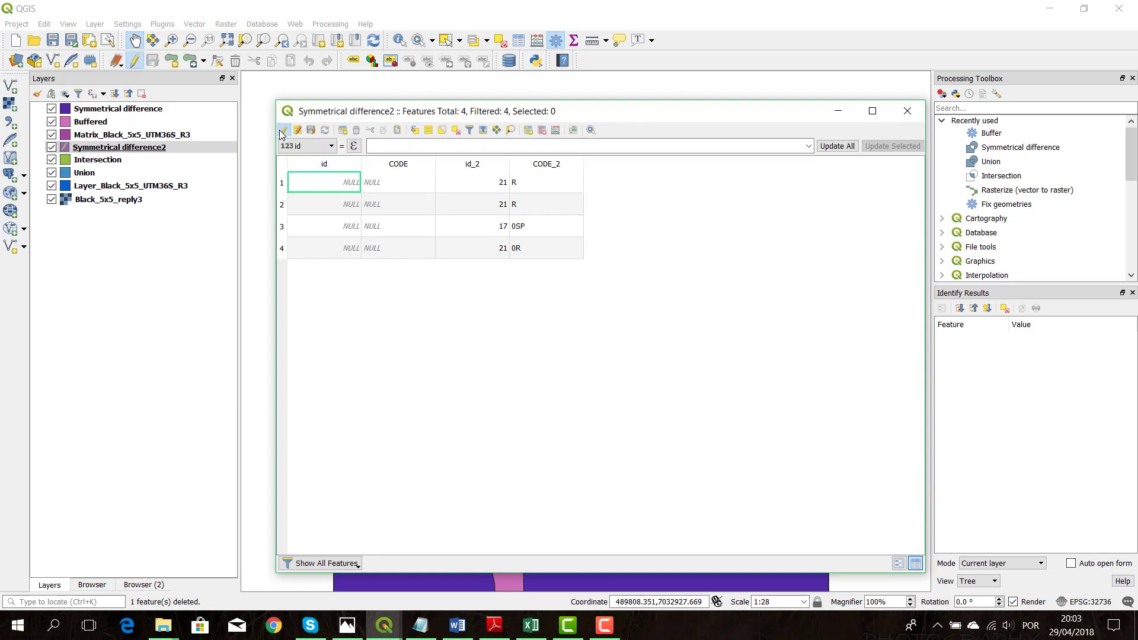
double_click(356, 185)
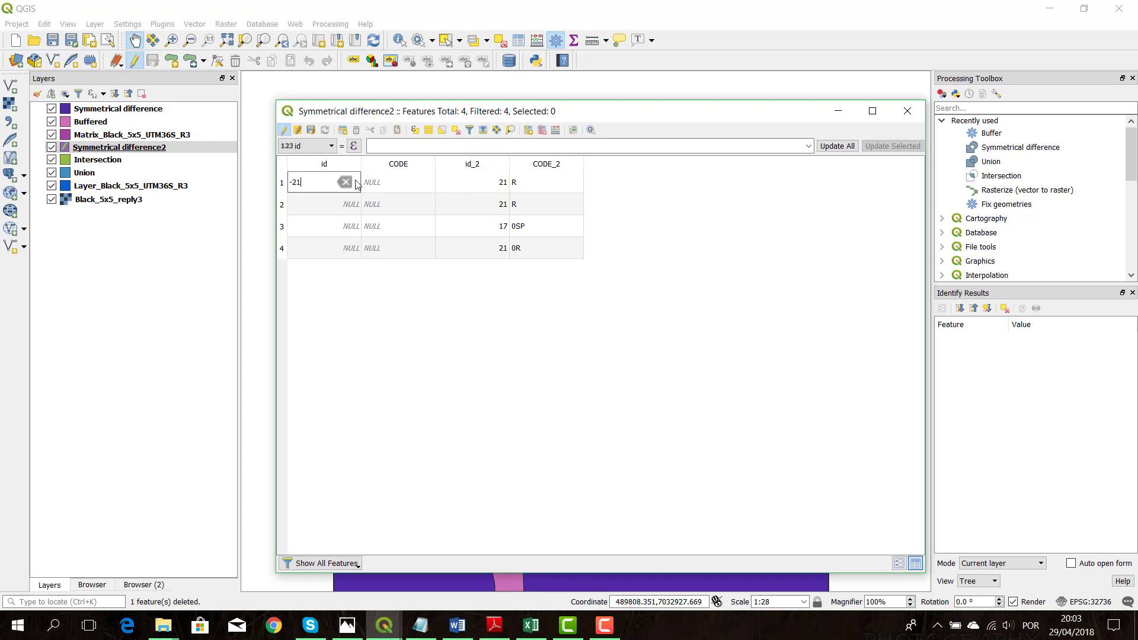
double_click(308, 211)
text(-21)
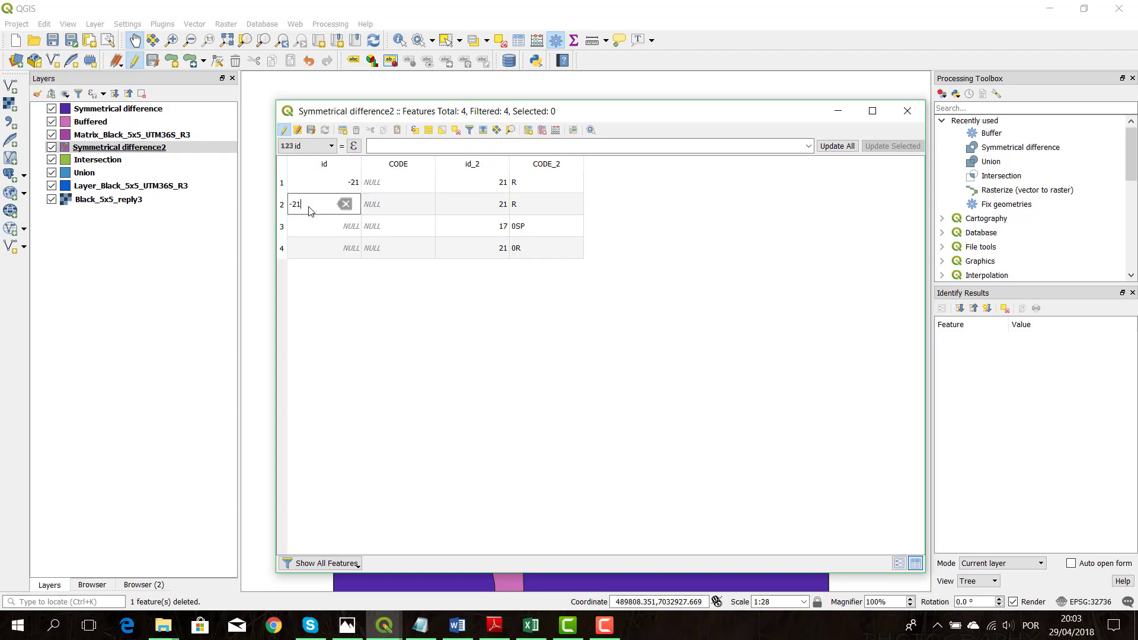
double_click(309, 224)
text(-17)
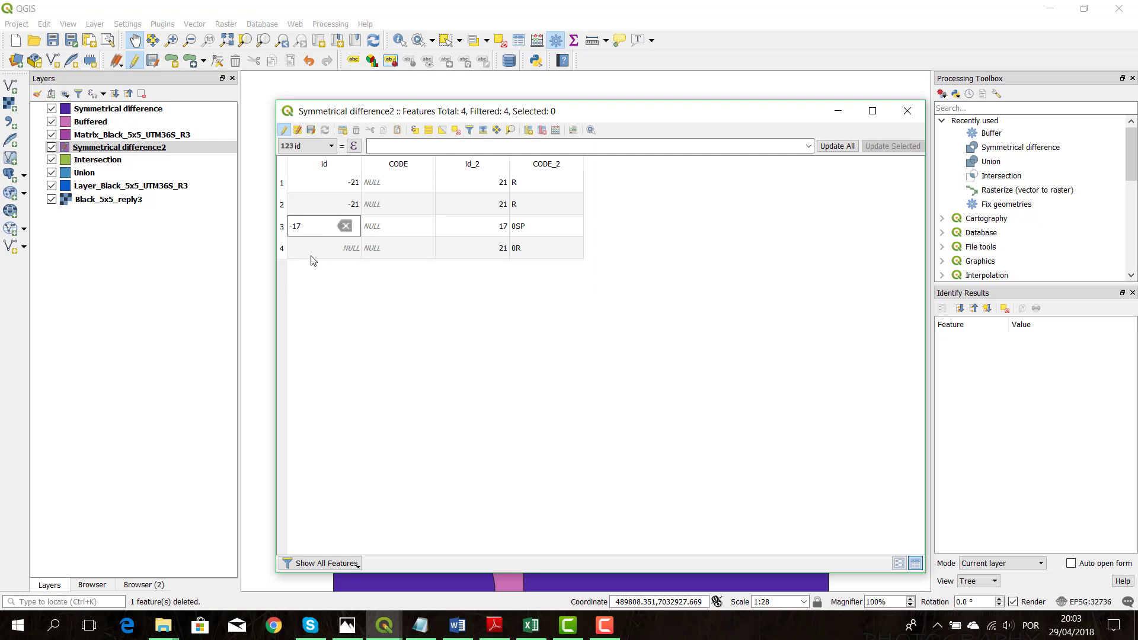
double_click(318, 254)
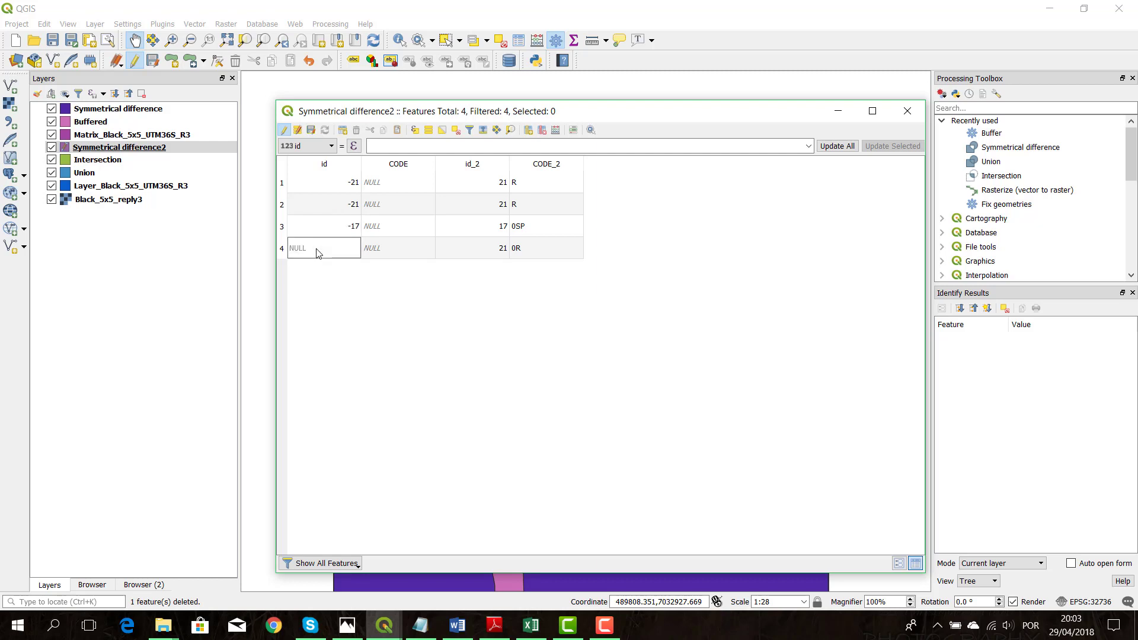
text(-21)
key(Return)
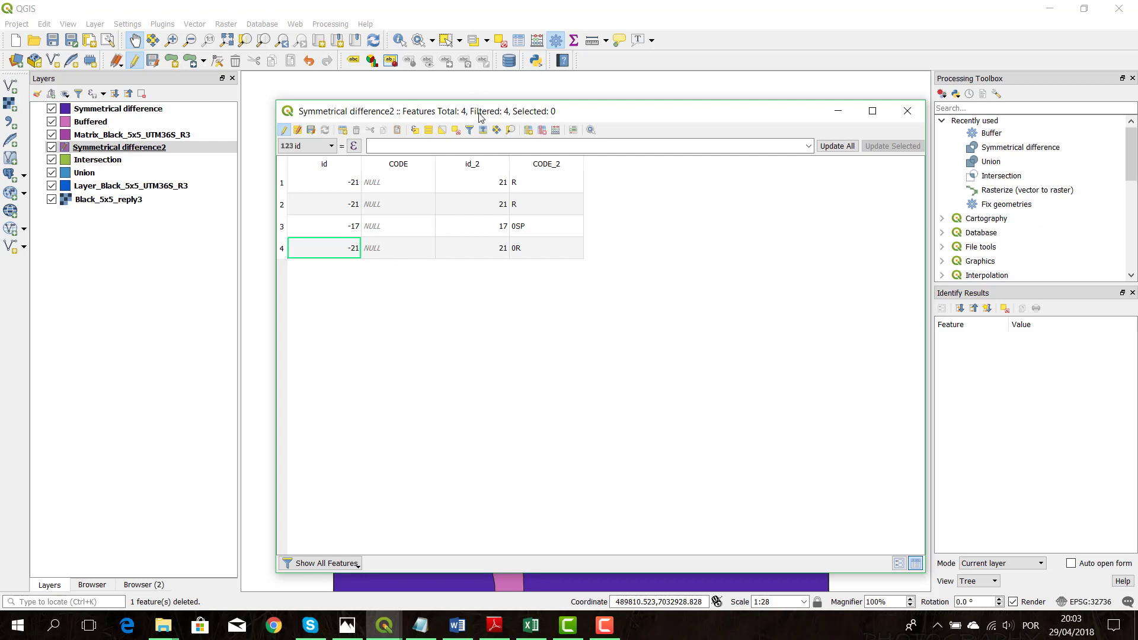
Fill the CODE field of the four Symmetrical difference2 rows with R, R, SP and R
drag(519, 117, 684, 99)
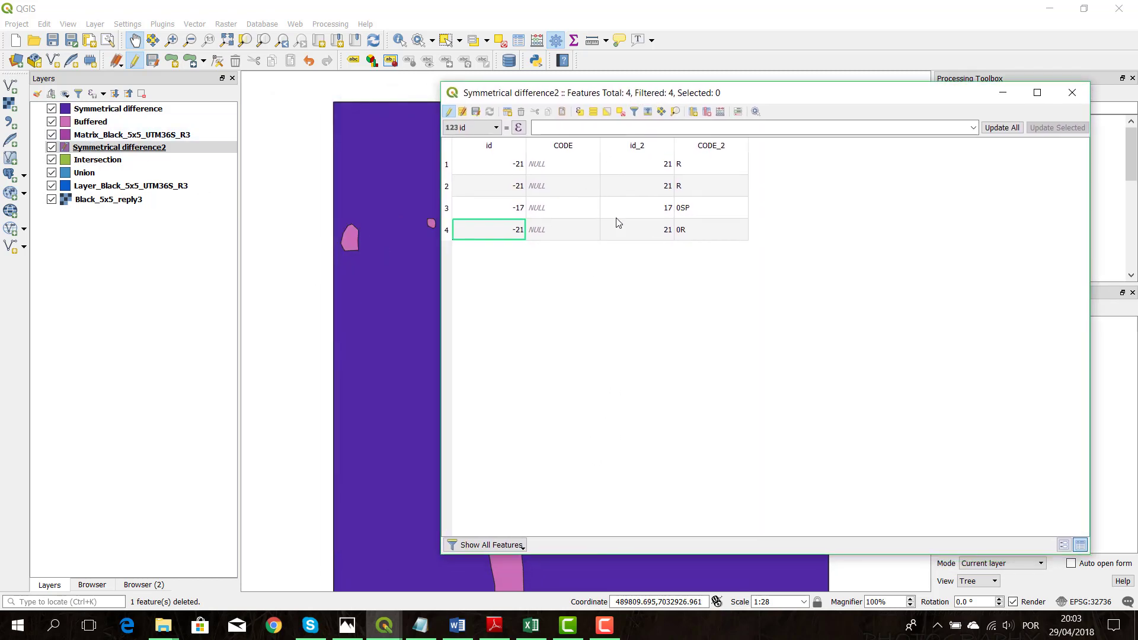
double_click(563, 169)
text(R)
key(Down)
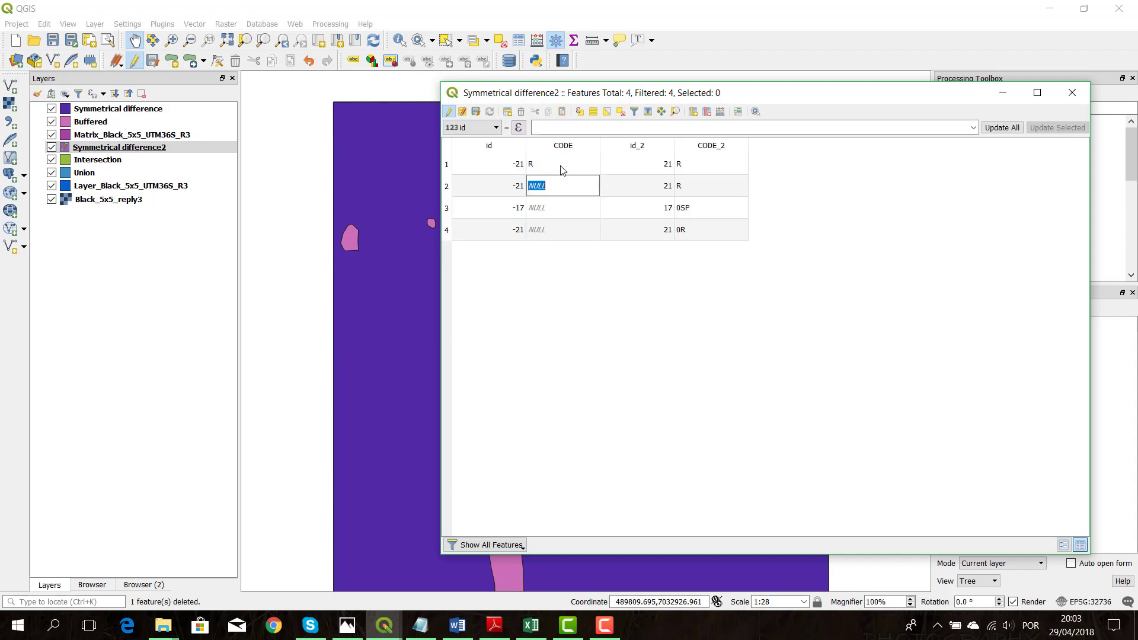
text(R)
key(Down)
text(SP)
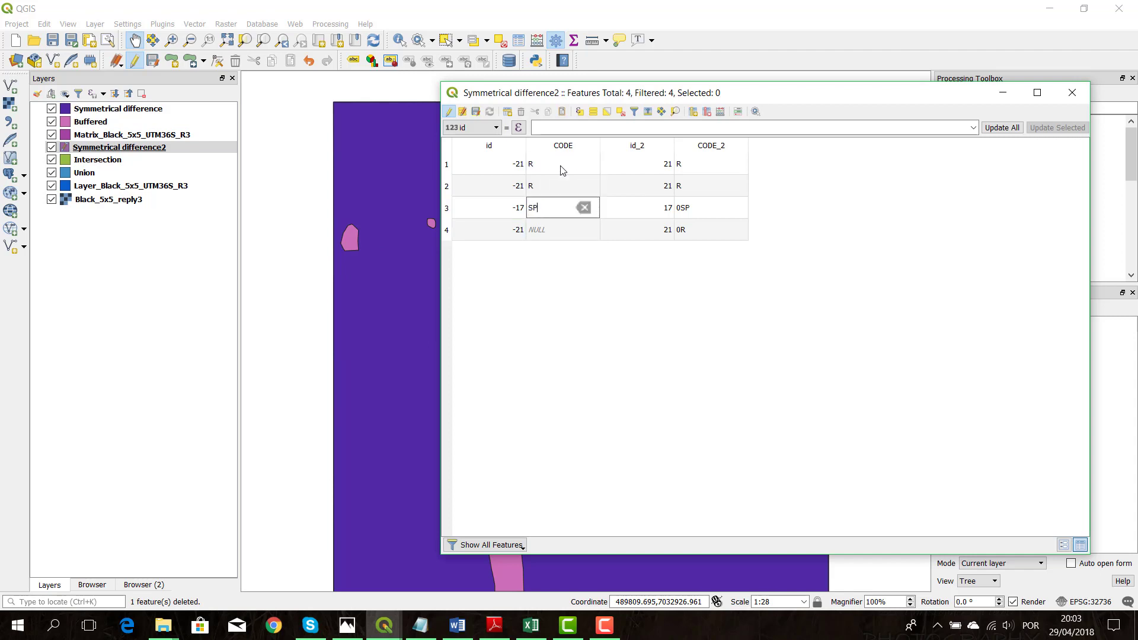
key(Down)
text(R)
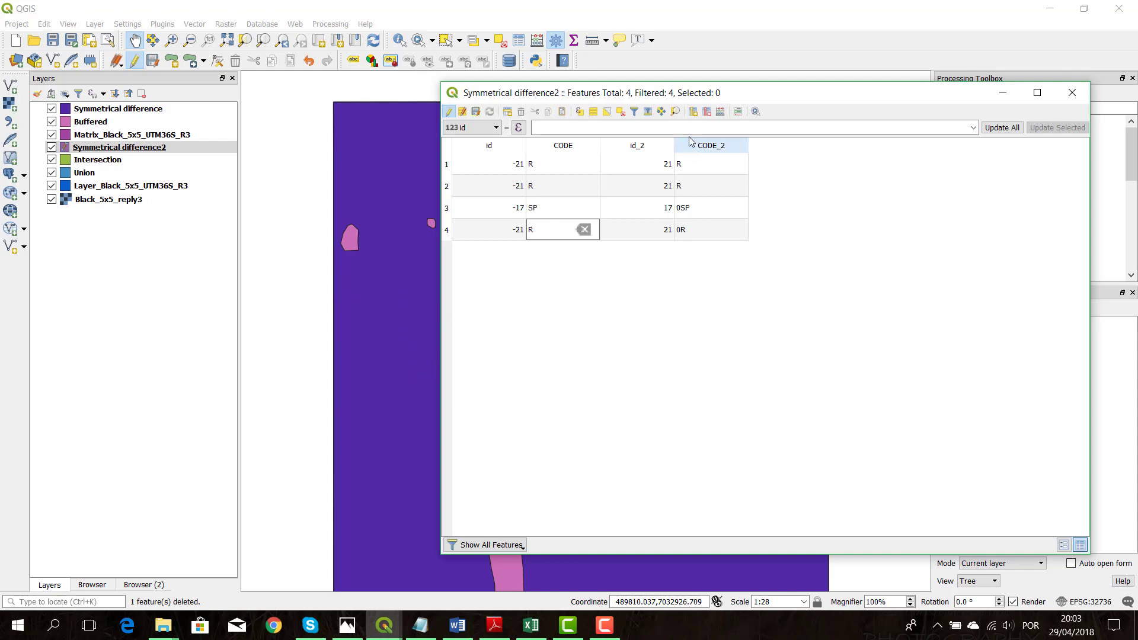
Delete the id_2 and CODE_2 fields from Symmetrical difference2, then save the edits, end editing and close its table
click(707, 111)
drag(716, 237, 708, 226)
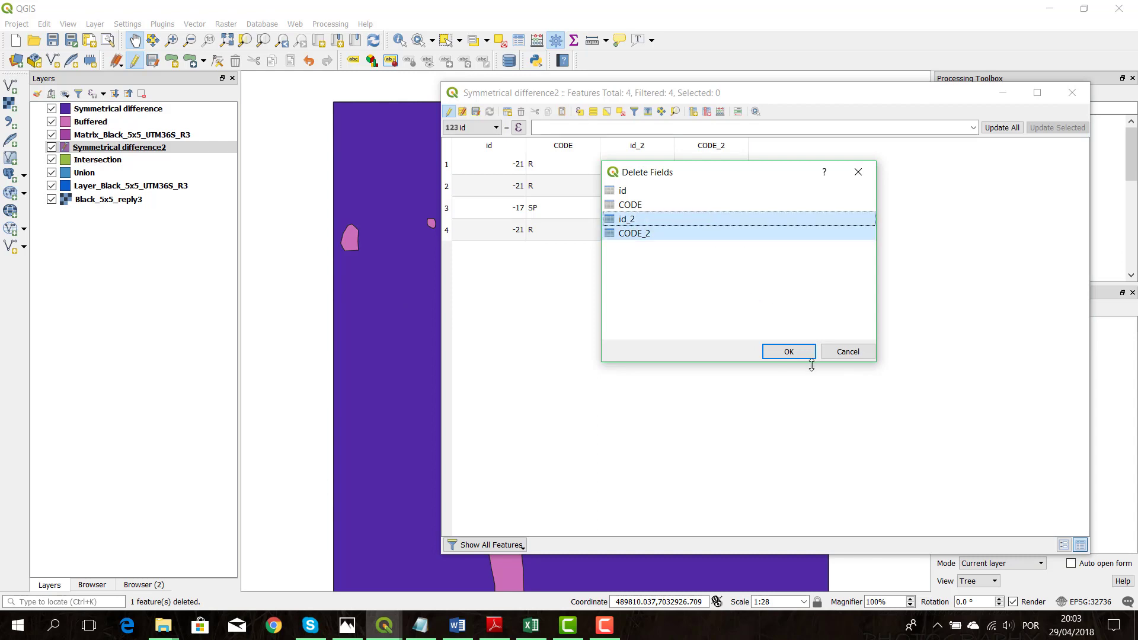
click(790, 352)
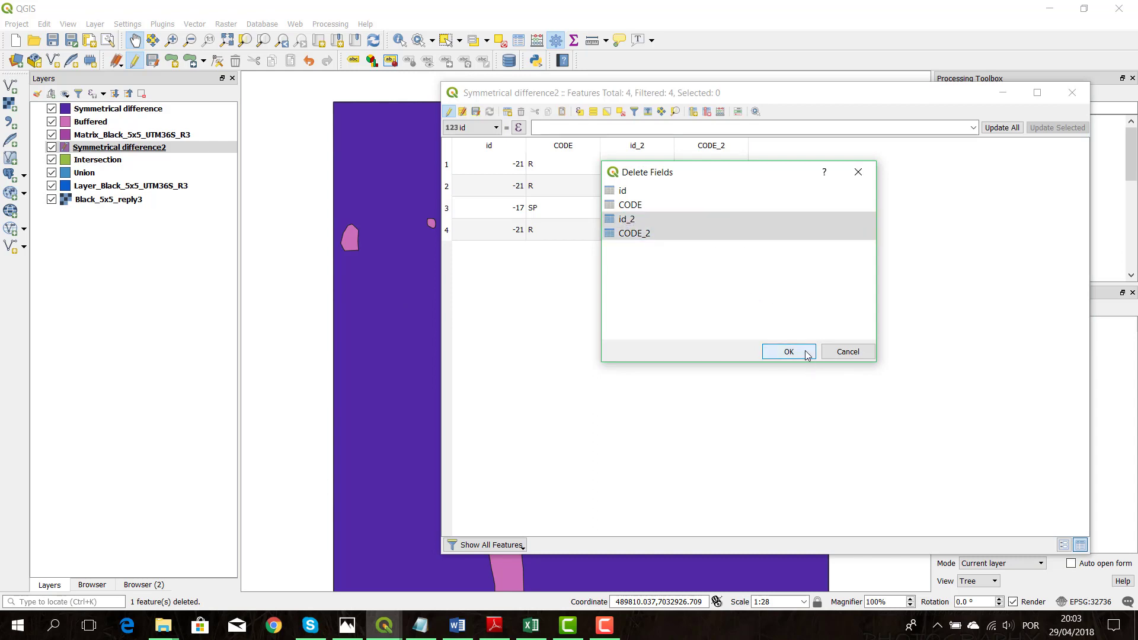
click(477, 112)
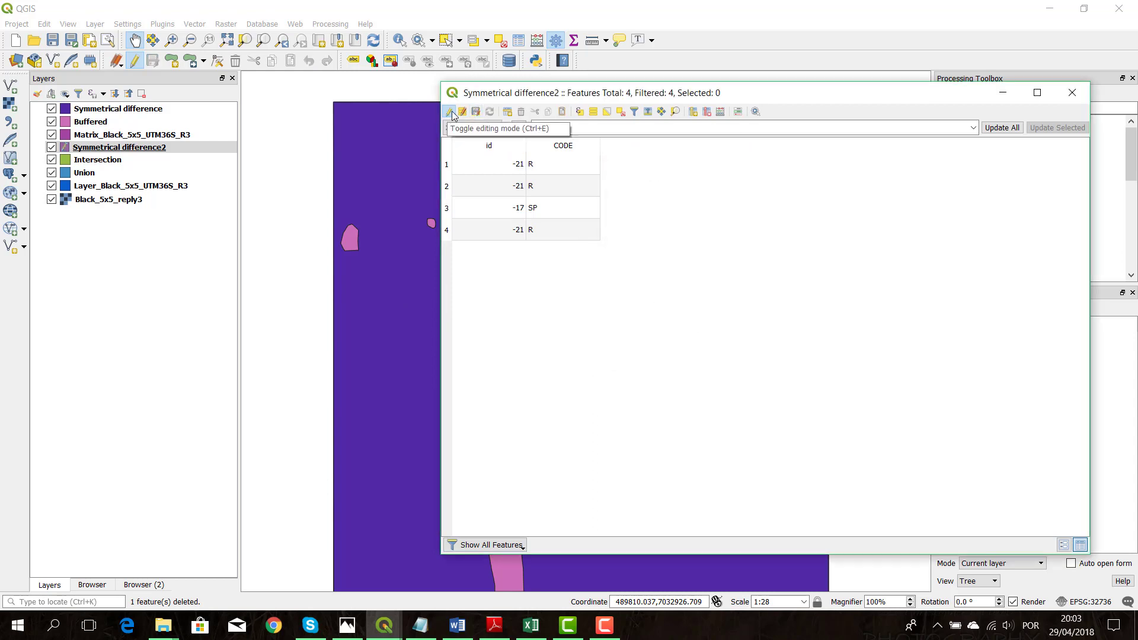
click(452, 111)
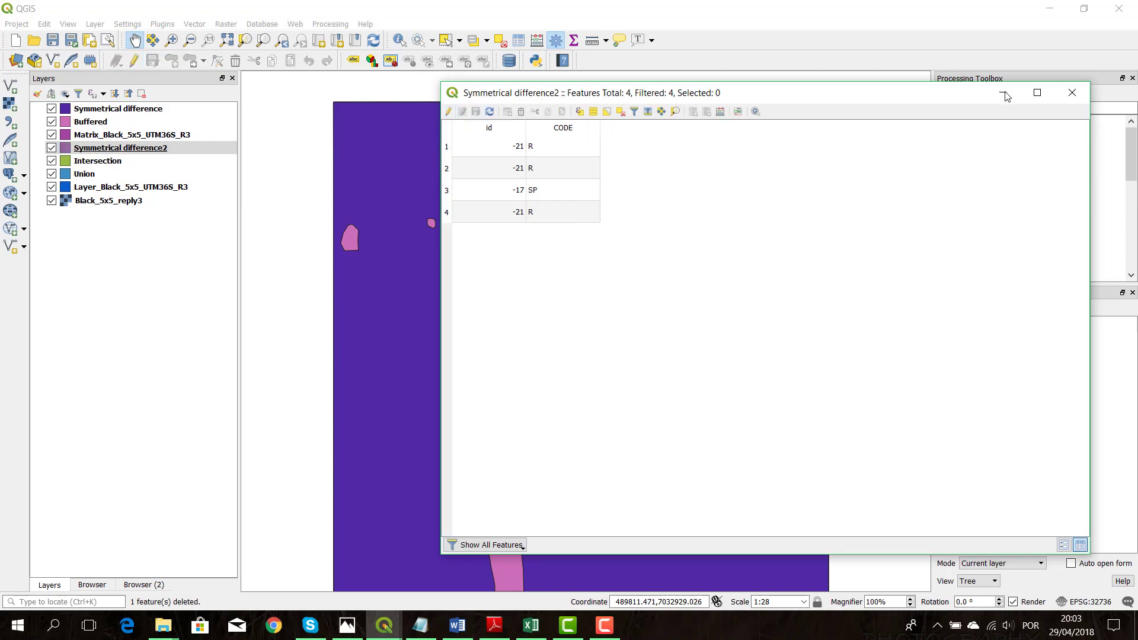
click(1071, 94)
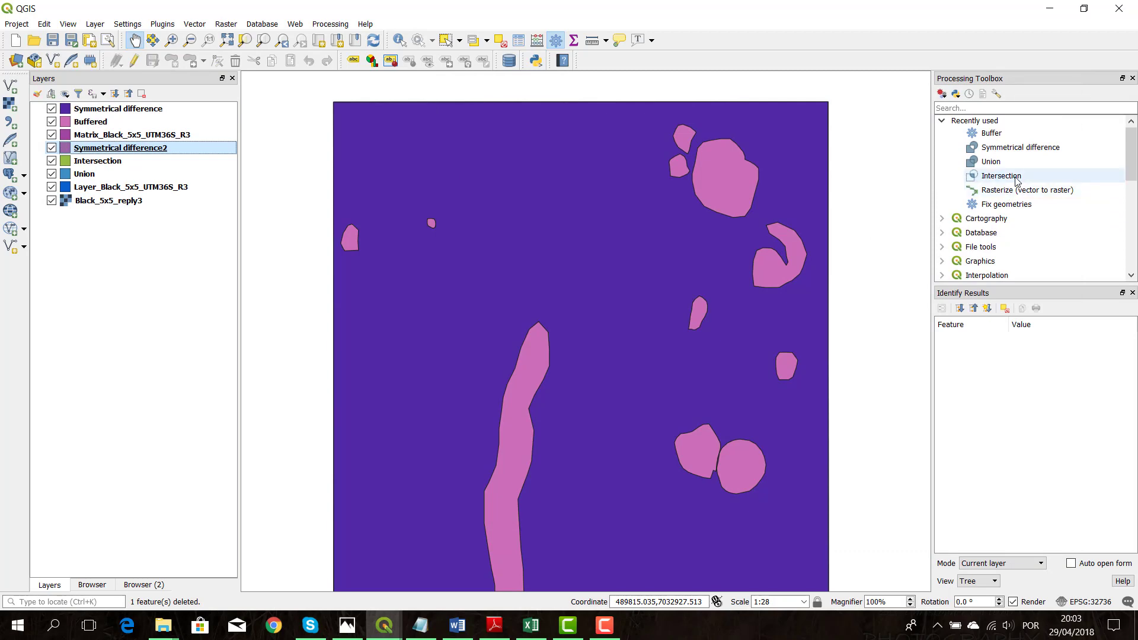
Run Union on Symmetrical difference2 with Intersection as the union layer, output to a temporary layer
double_click(991, 161)
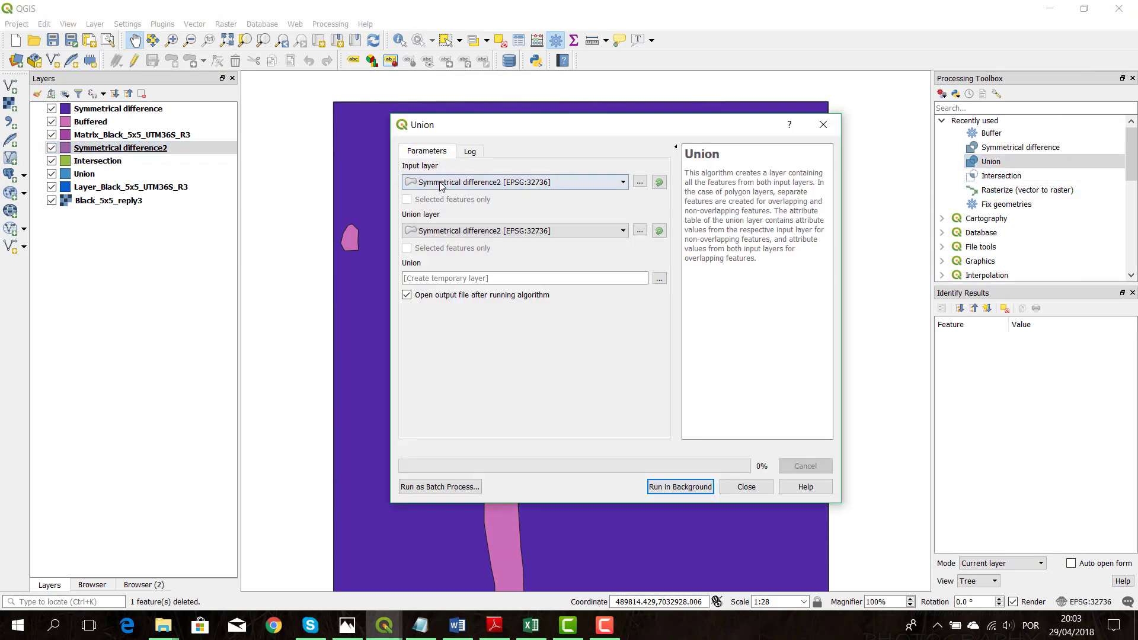
click(441, 184)
click(481, 255)
click(481, 230)
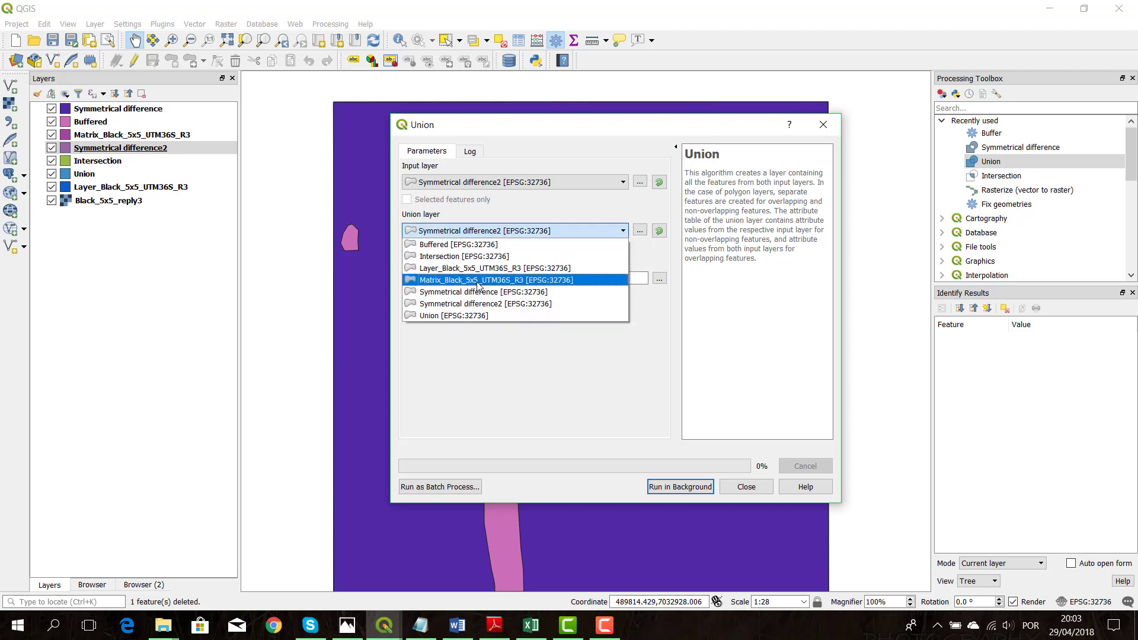
click(480, 256)
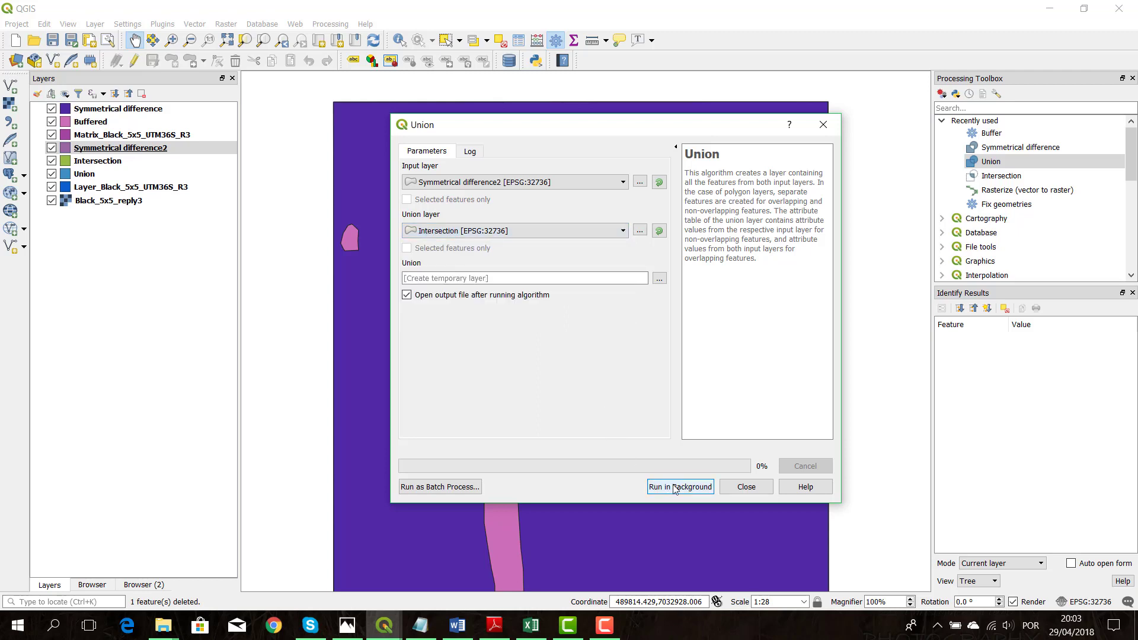
click(676, 487)
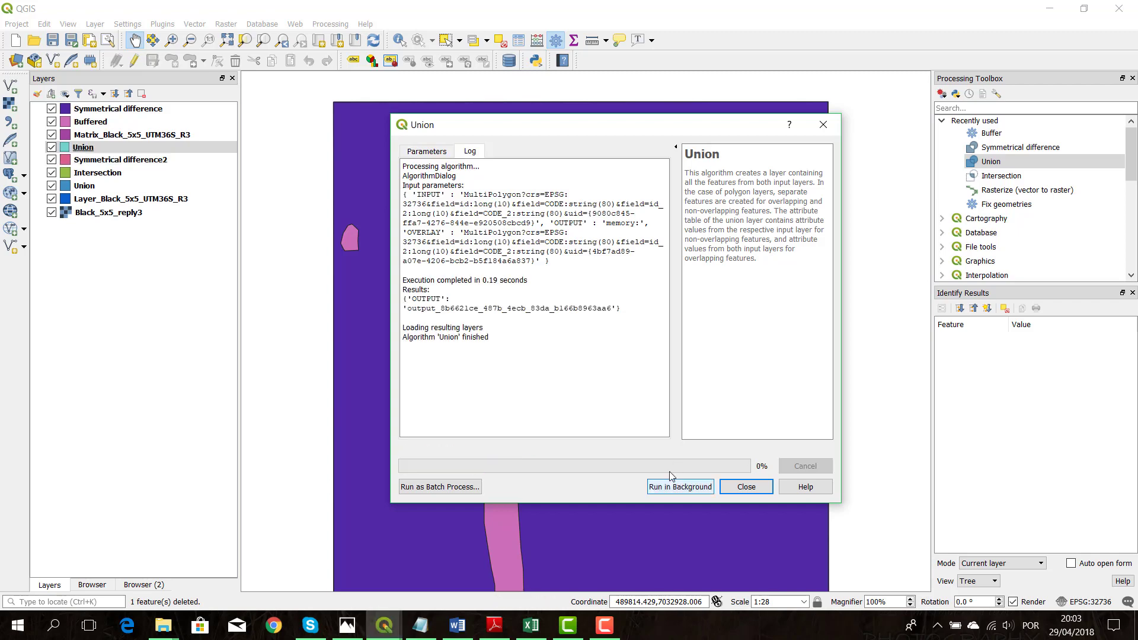
click(767, 492)
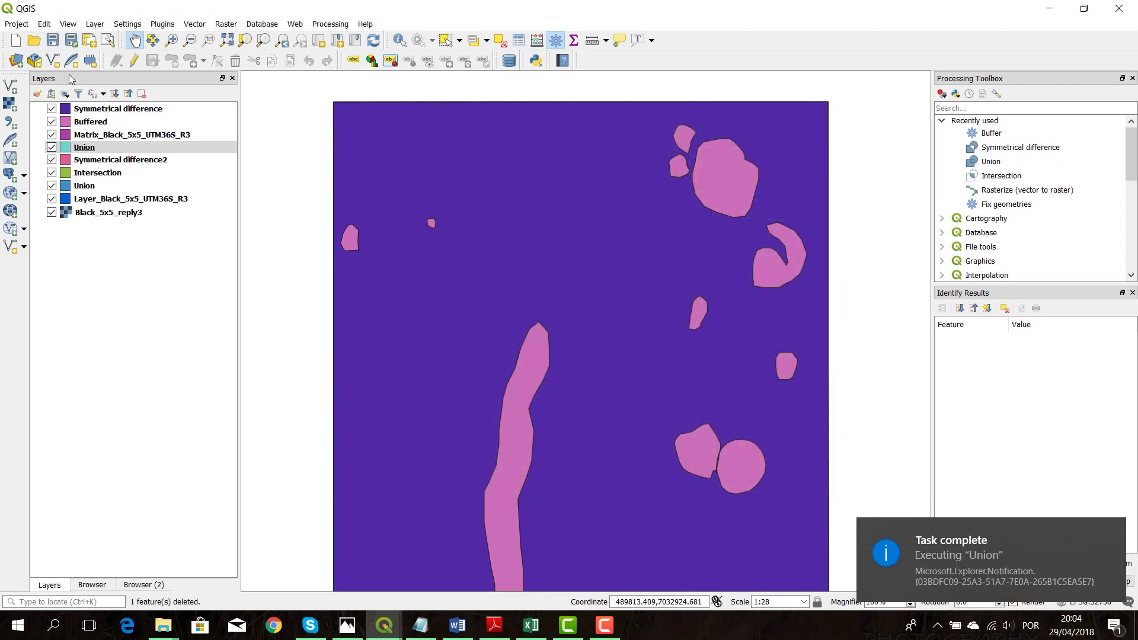
Save the new Union layer as the ESRI Shapefile Merge in the R3 folder, without adding the saved file to the map
right_click(88, 146)
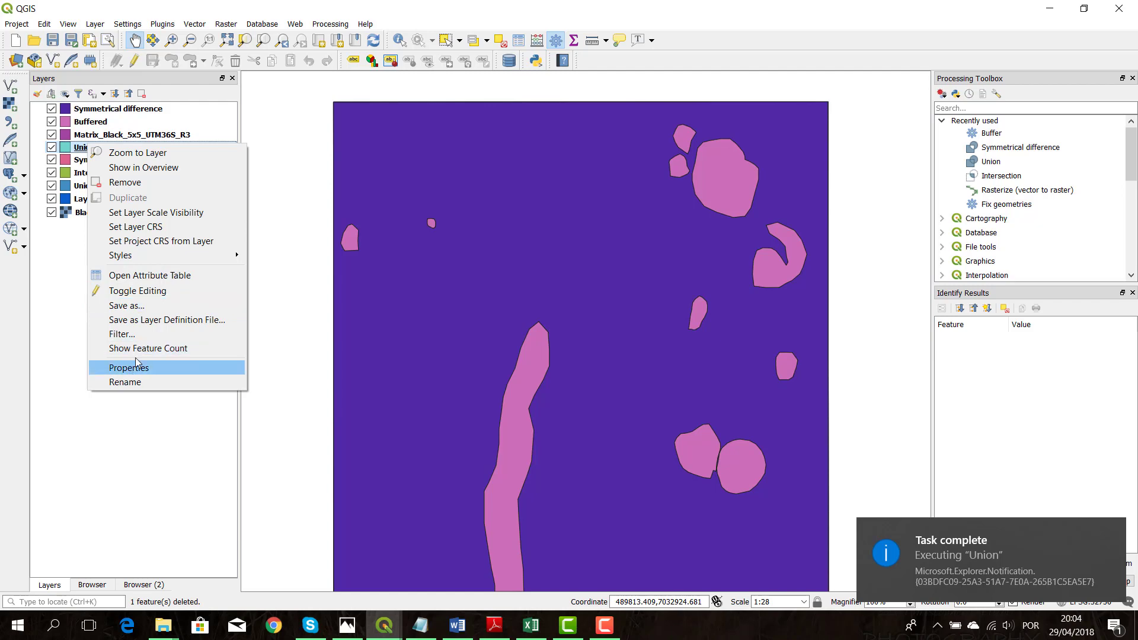
click(151, 311)
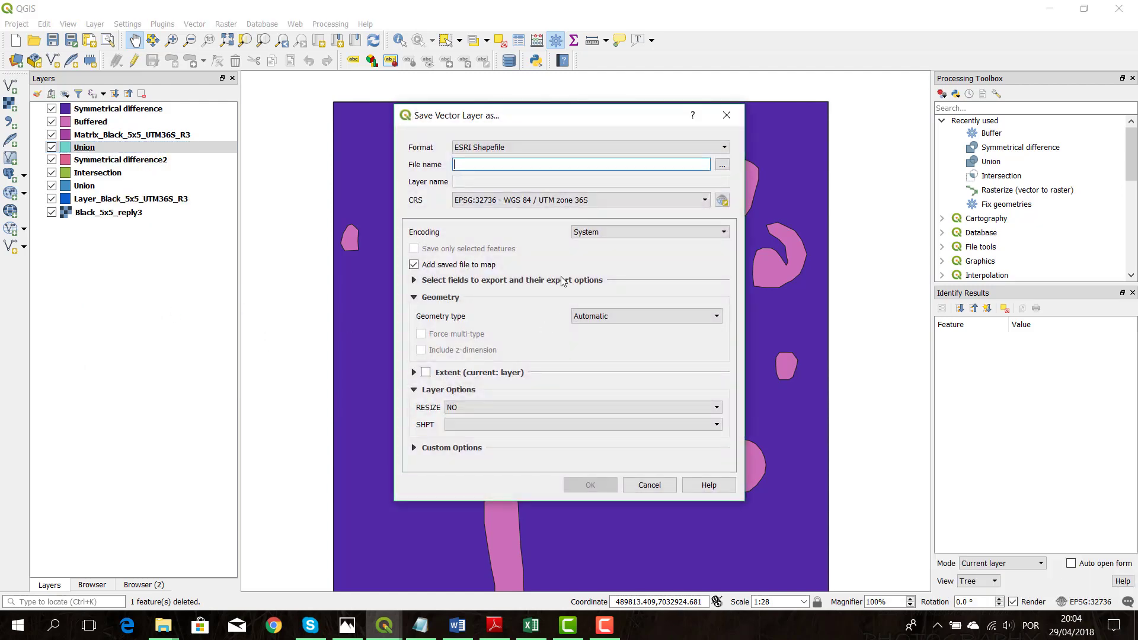
click(723, 165)
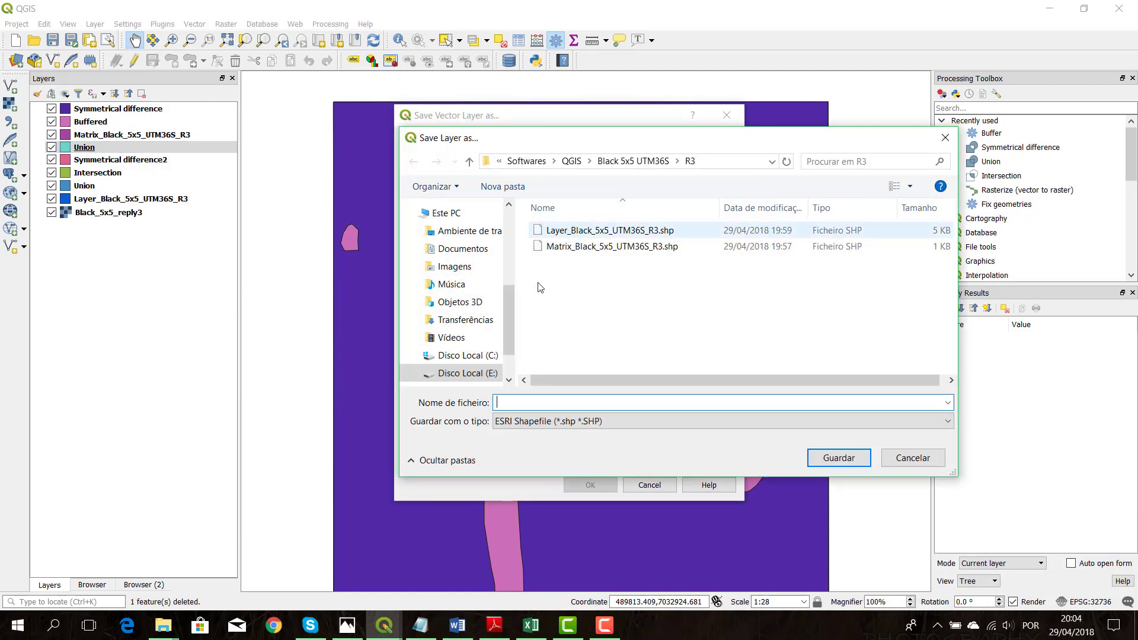
text(mER)
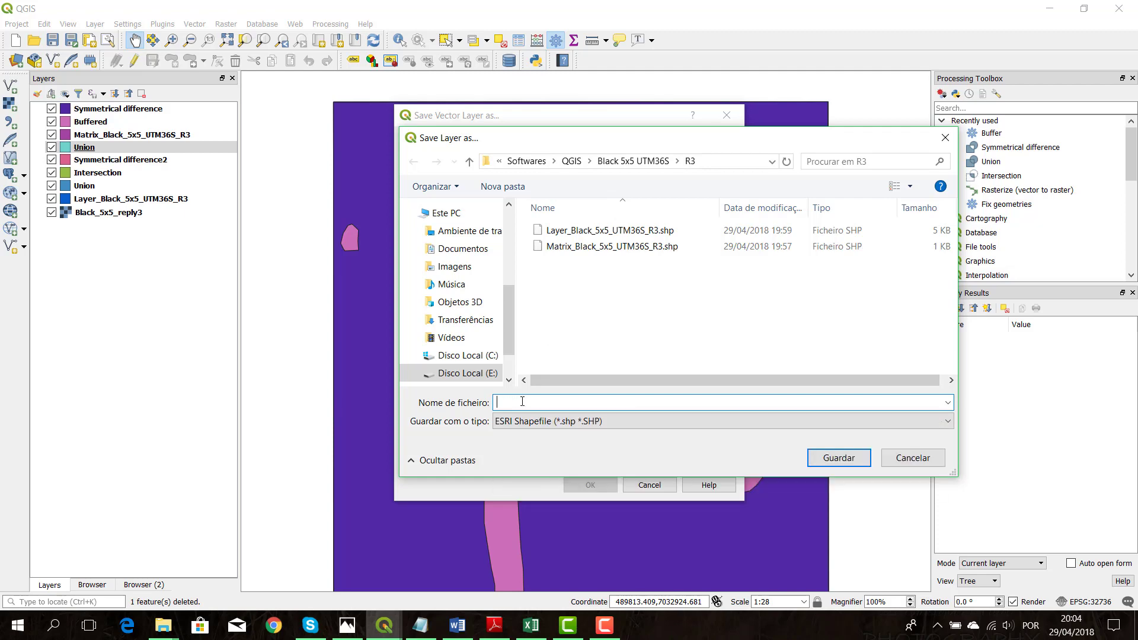
text(Merge)
key(Return)
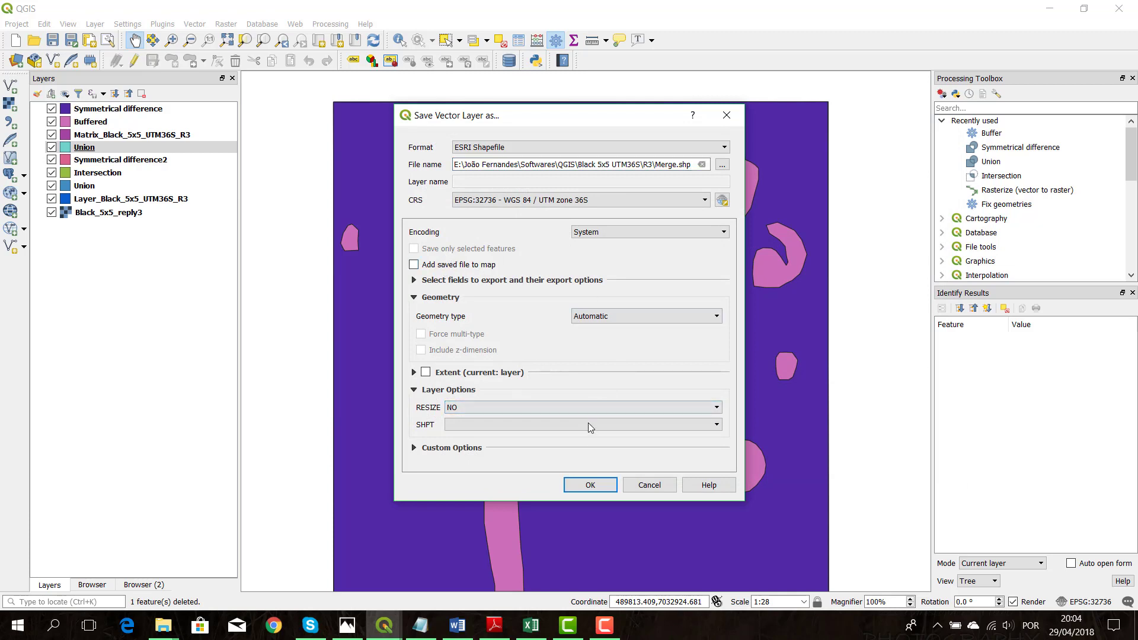
click(594, 485)
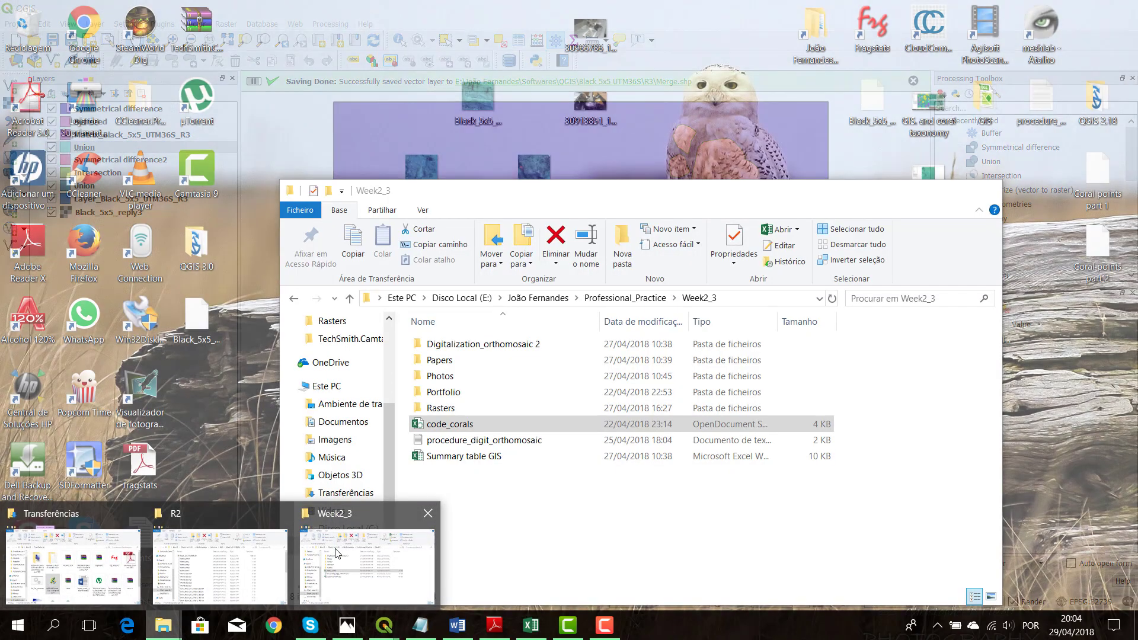
Switch to File Explorer, go to the Black 5x5 UTM36S\R3 folder and add Merge.shp to the QGIS layers
click(351, 544)
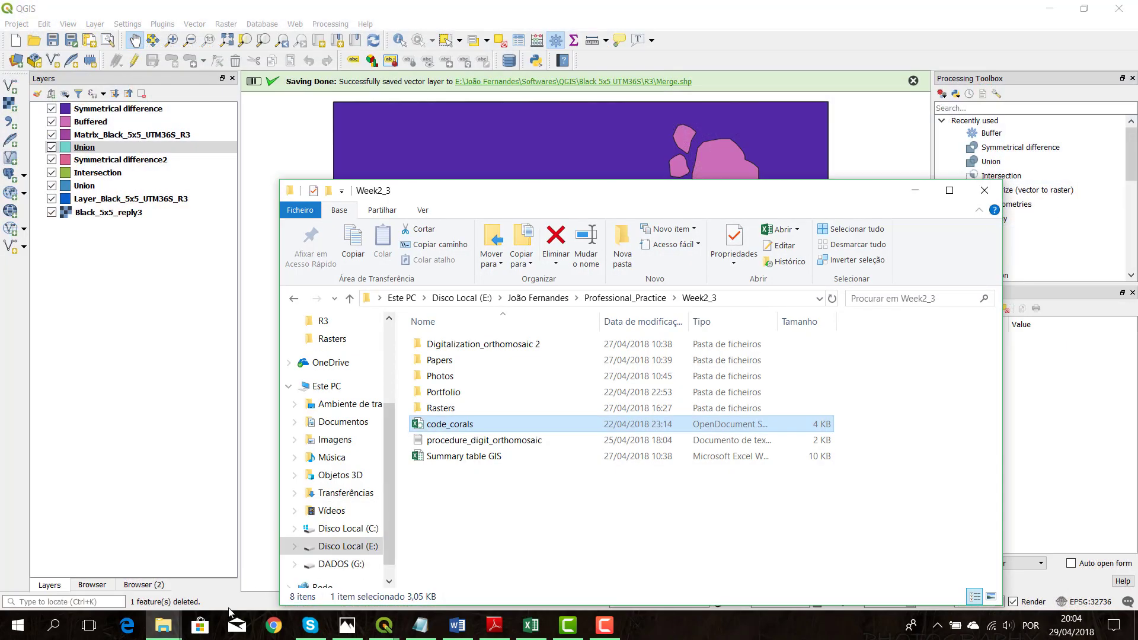
mouse_move(164, 627)
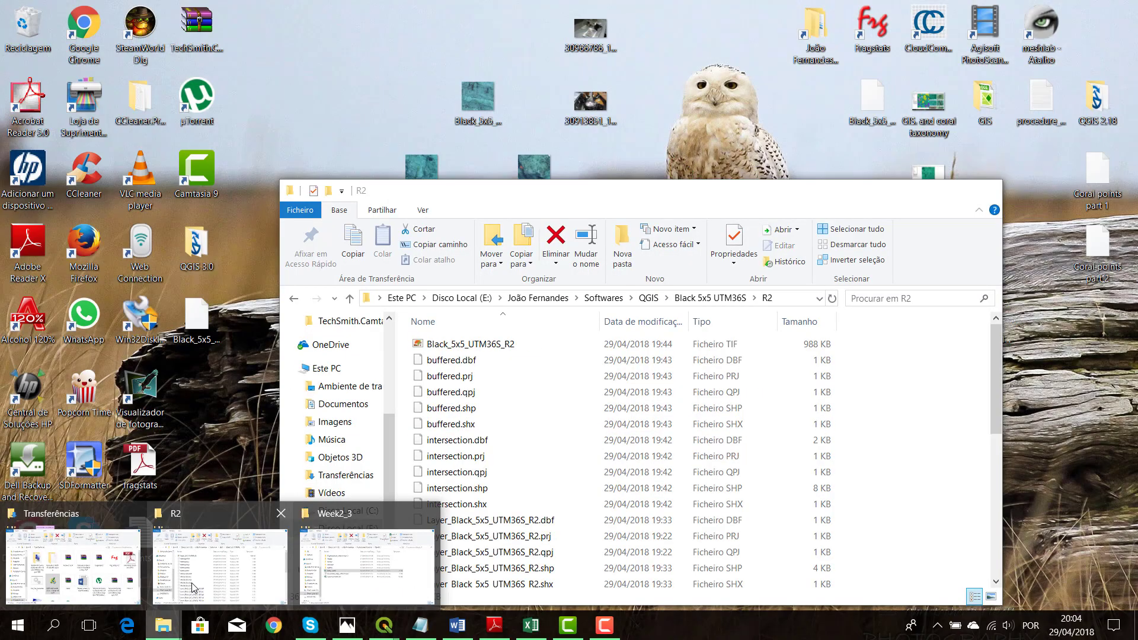
click(172, 575)
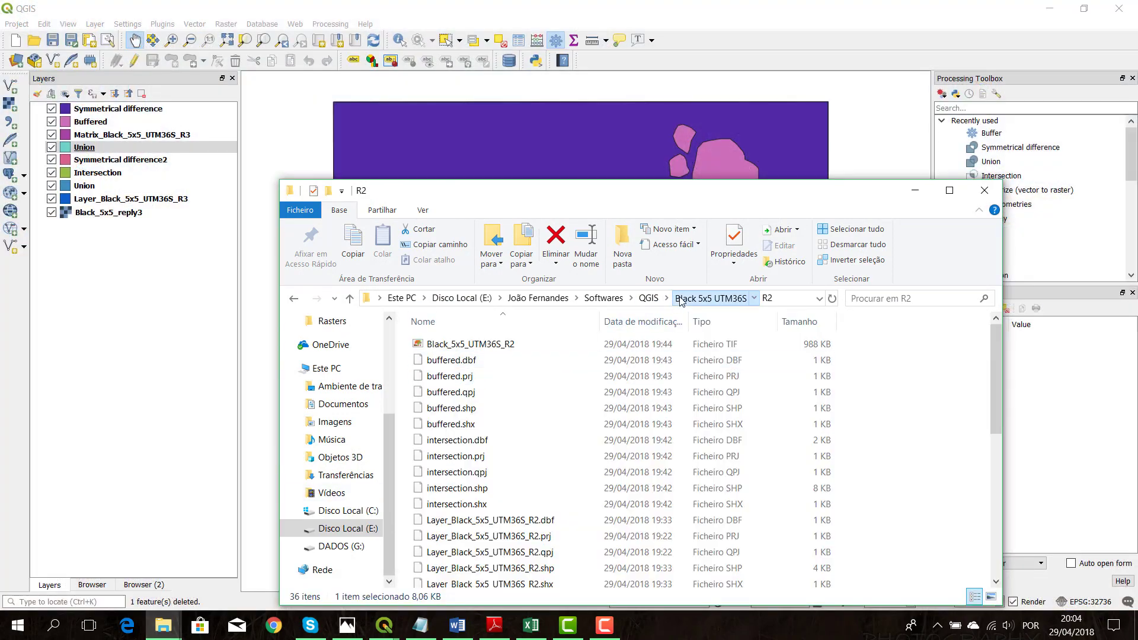
click(710, 298)
double_click(489, 377)
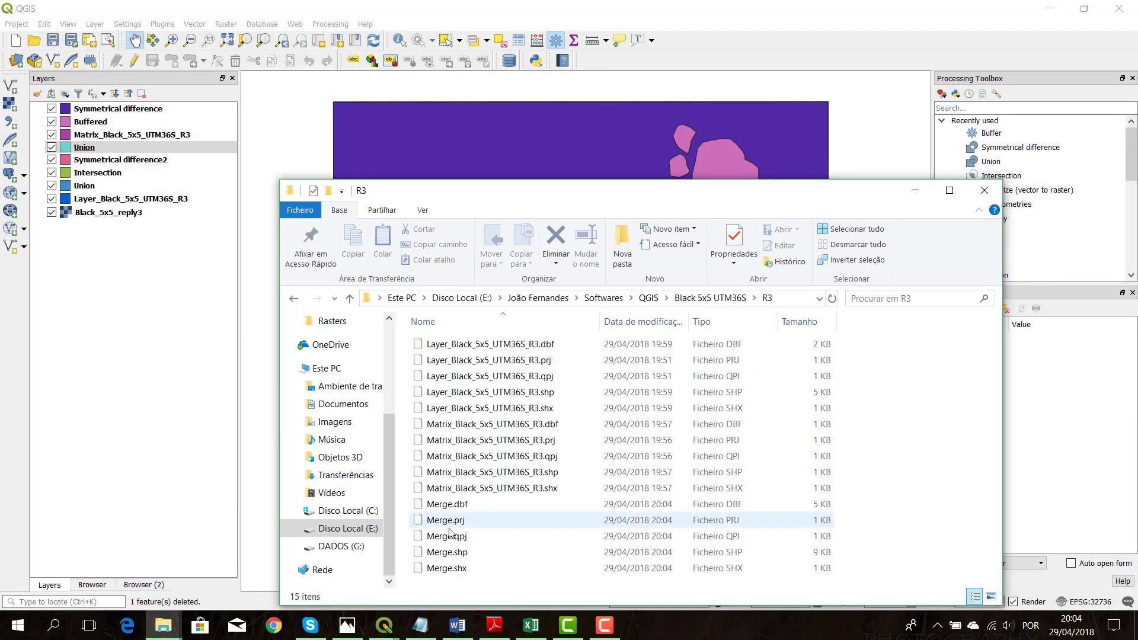
click(448, 552)
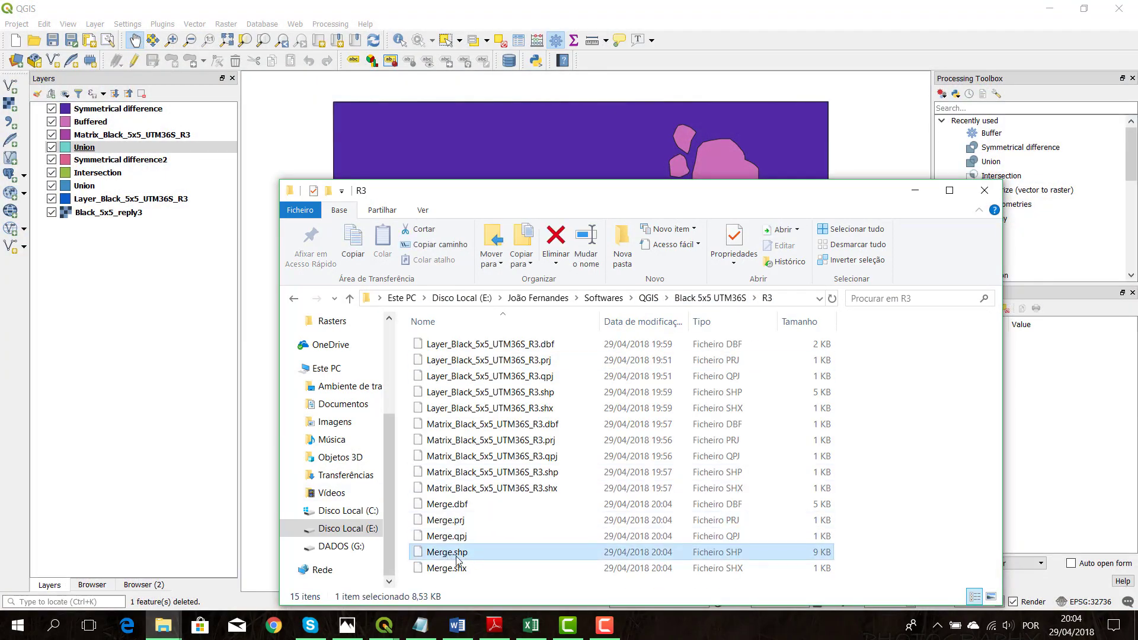
drag(474, 557, 168, 287)
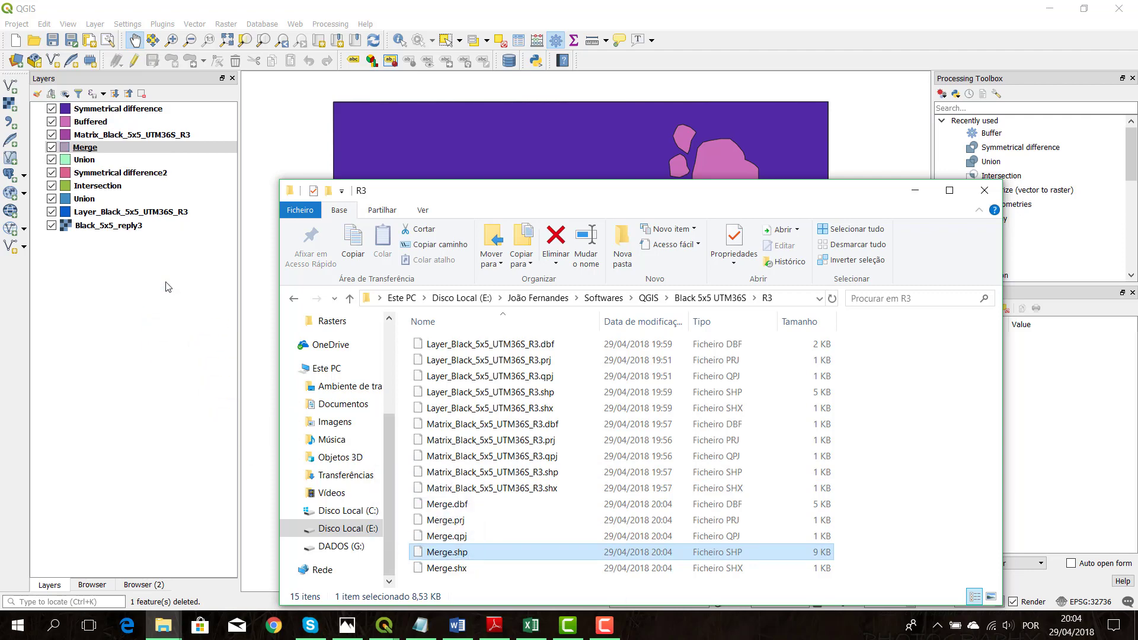
Remove the temporary Union layer directly below Merge from the project
click(95, 161)
right_click(97, 165)
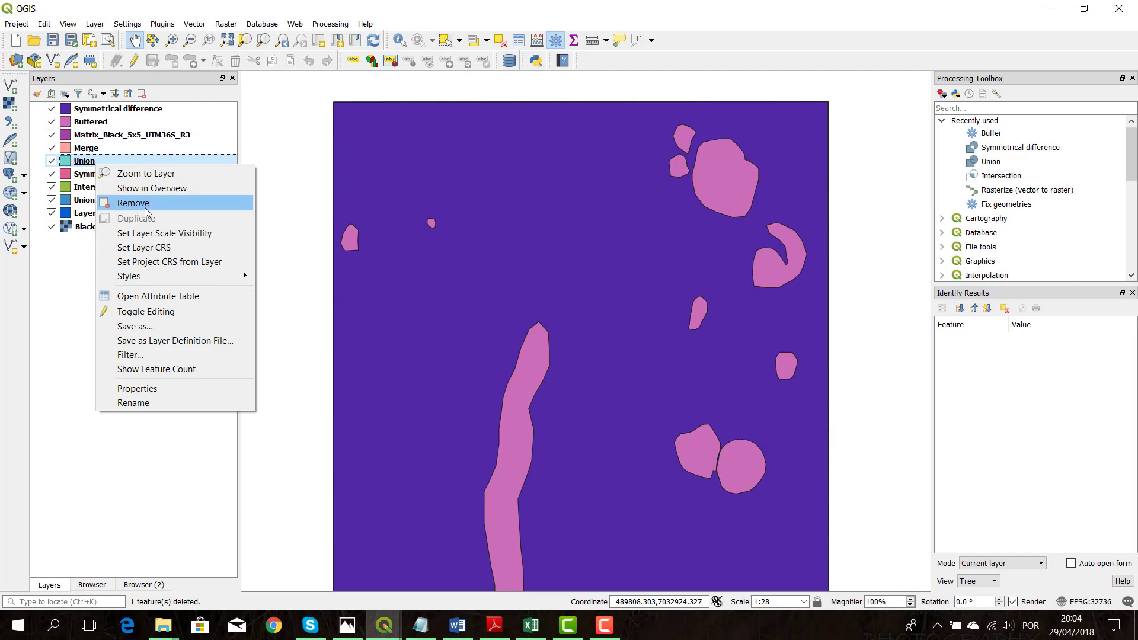
click(146, 208)
click(540, 330)
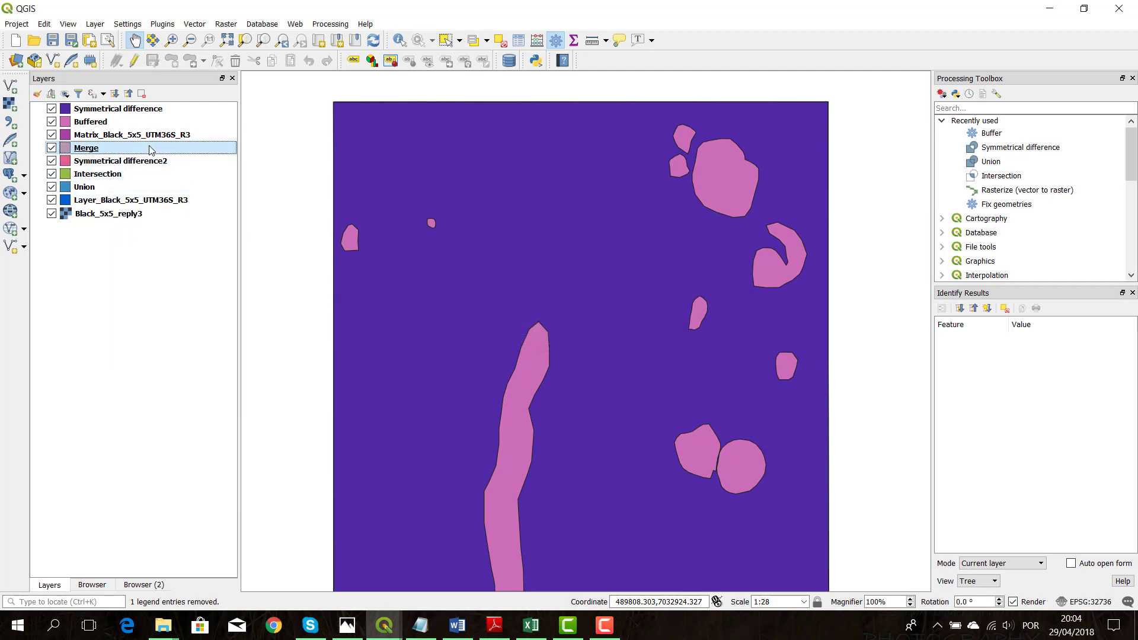
Open the Merge layer's attribute table, enable editing and delete the fields id_2 and CODE_2
right_click(151, 150)
click(196, 277)
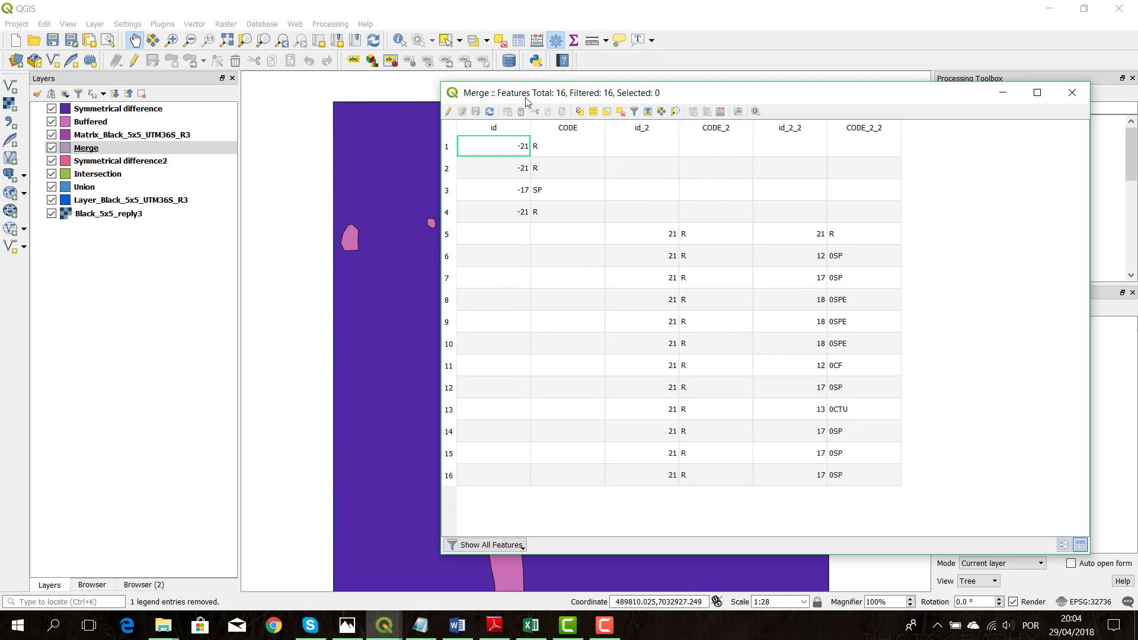
click(449, 112)
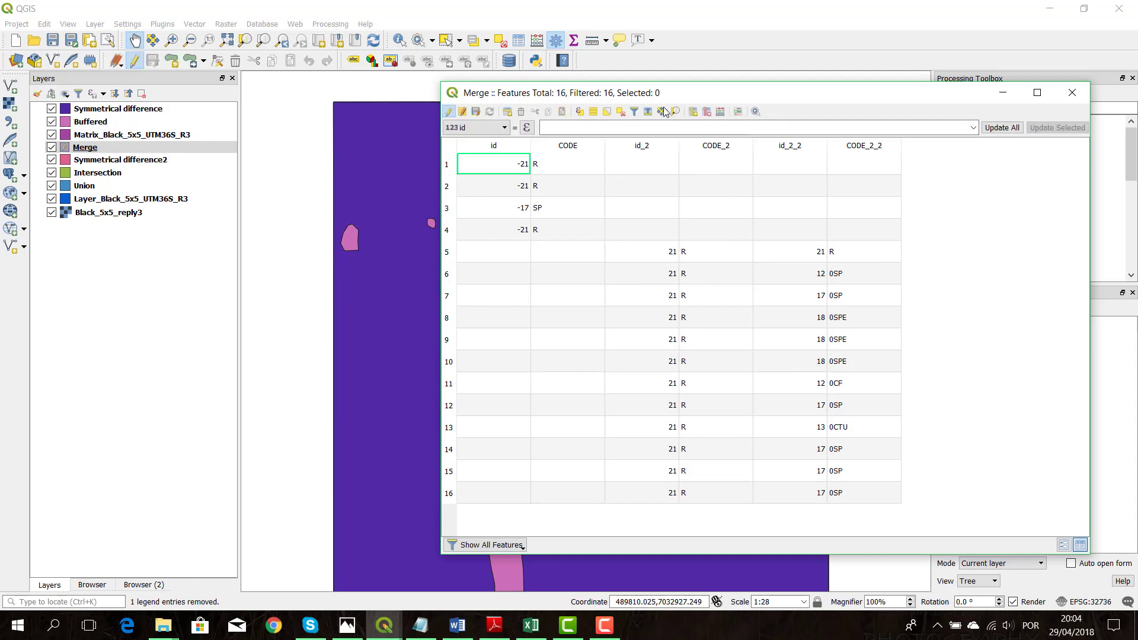
click(713, 112)
click(667, 214)
ctrl+click(652, 233)
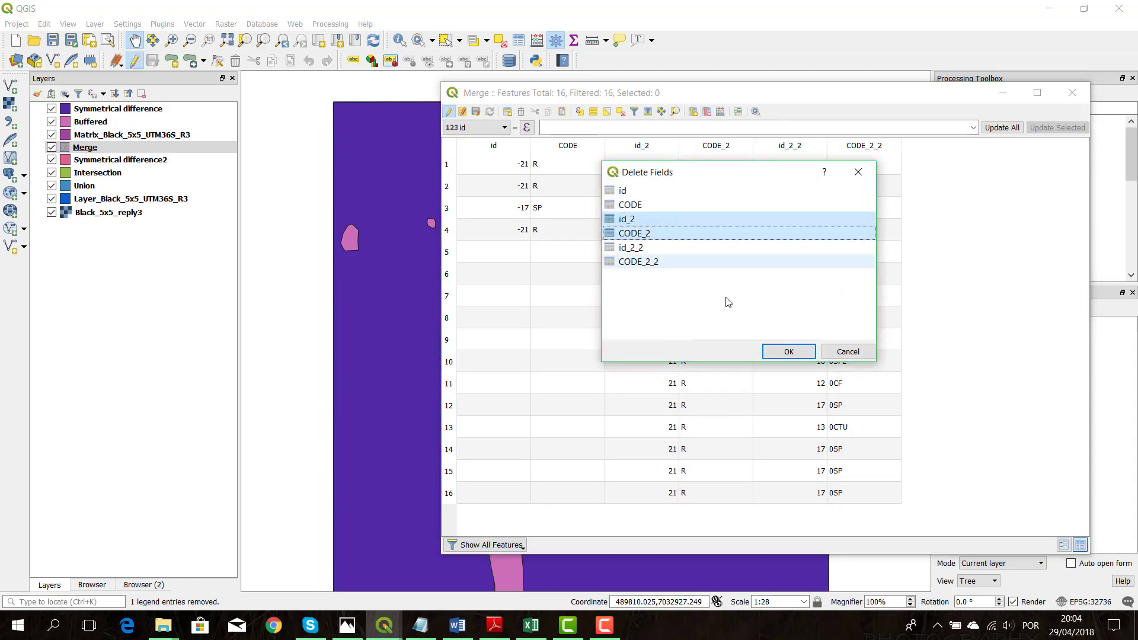
click(789, 352)
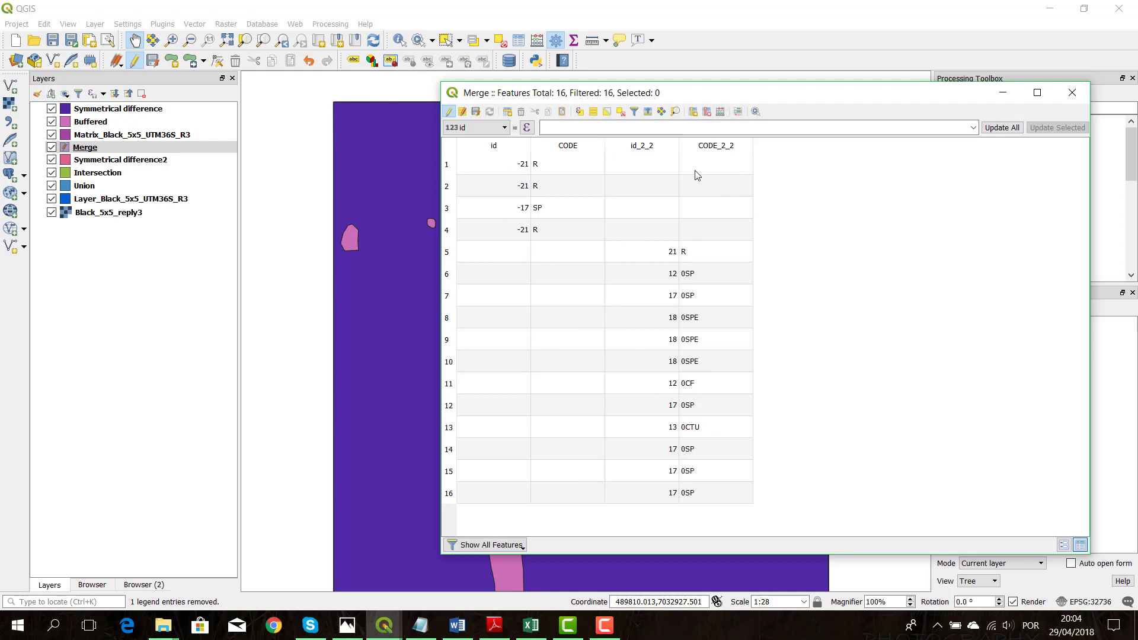
Add a whole number (integer) field named ID to the Merge attribute table
click(720, 112)
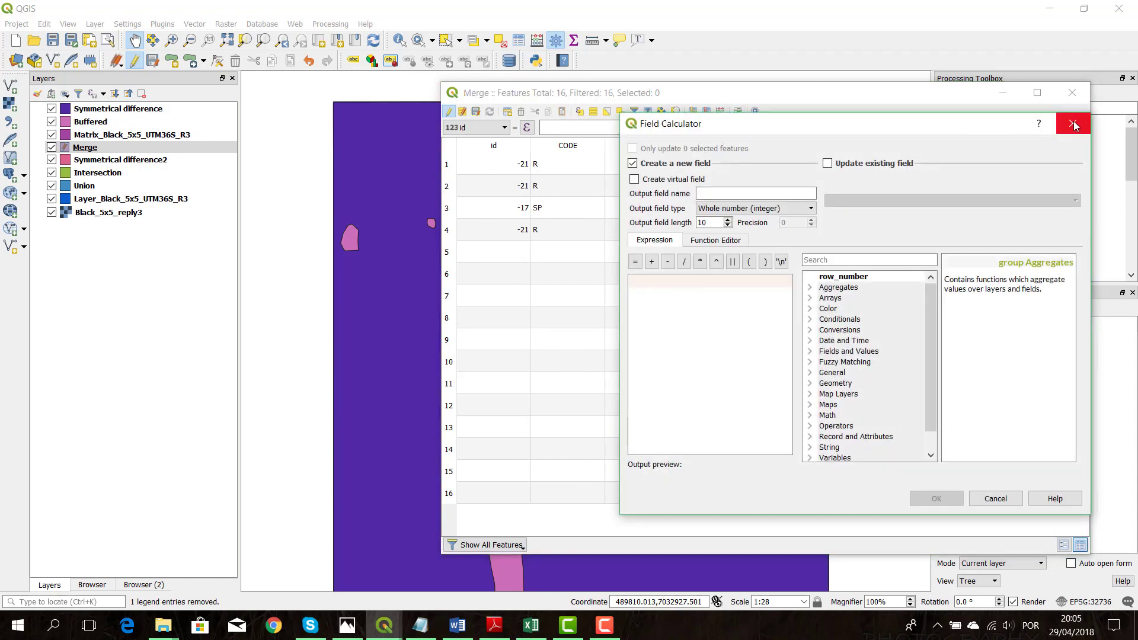
click(1075, 125)
click(693, 111)
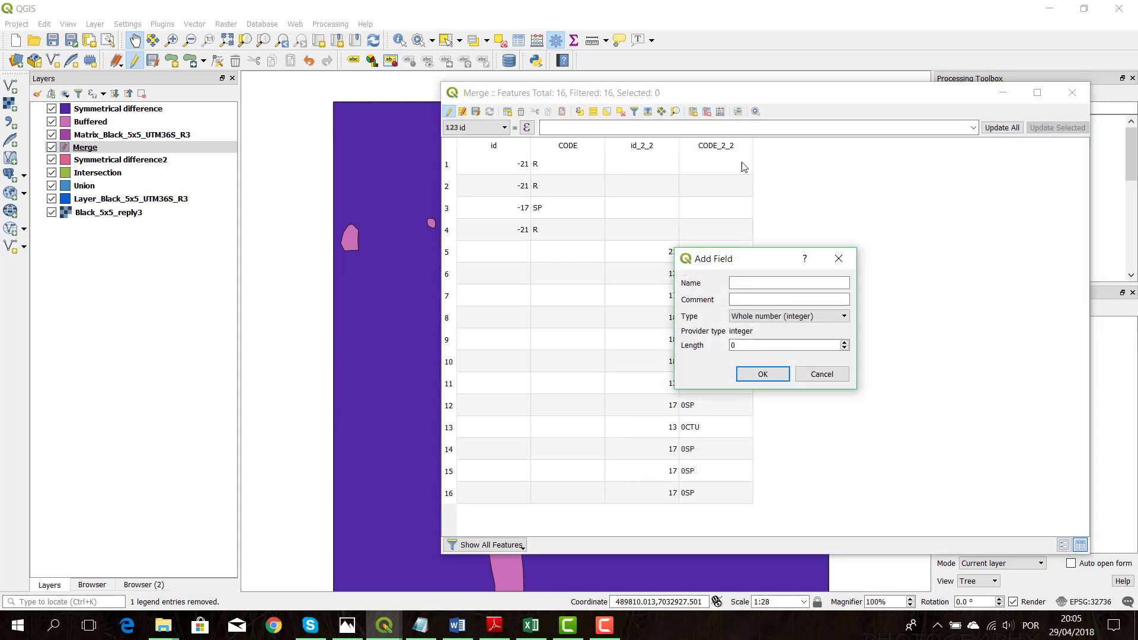
click(751, 280)
click(762, 378)
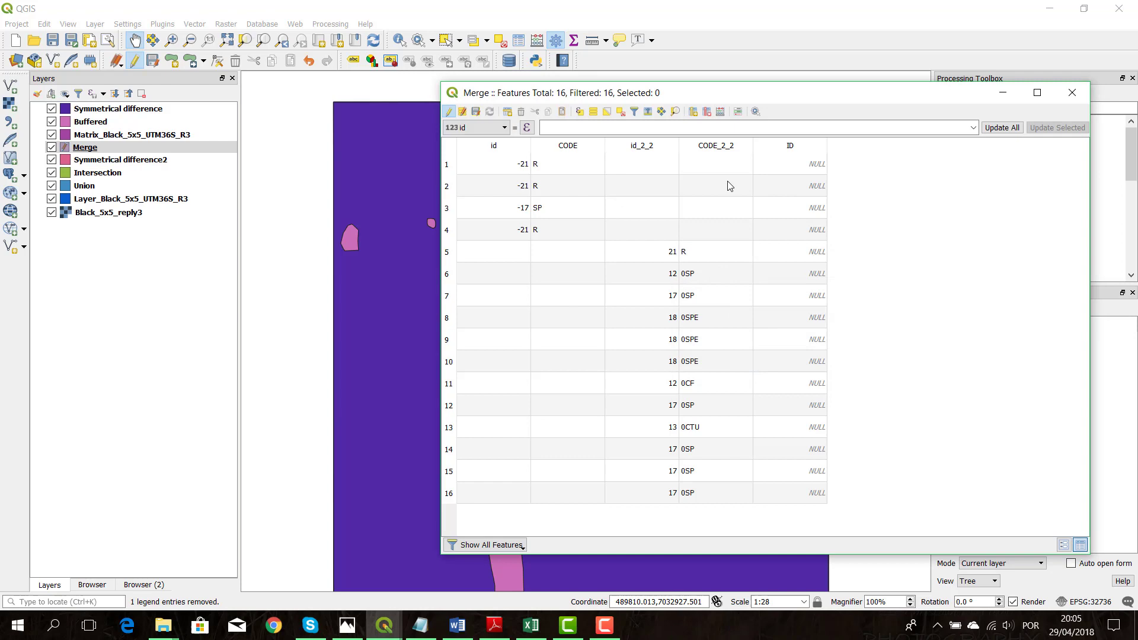
Set up the field calculator to update the existing ID field, starting the expression with coalesce( id,0)
click(692, 112)
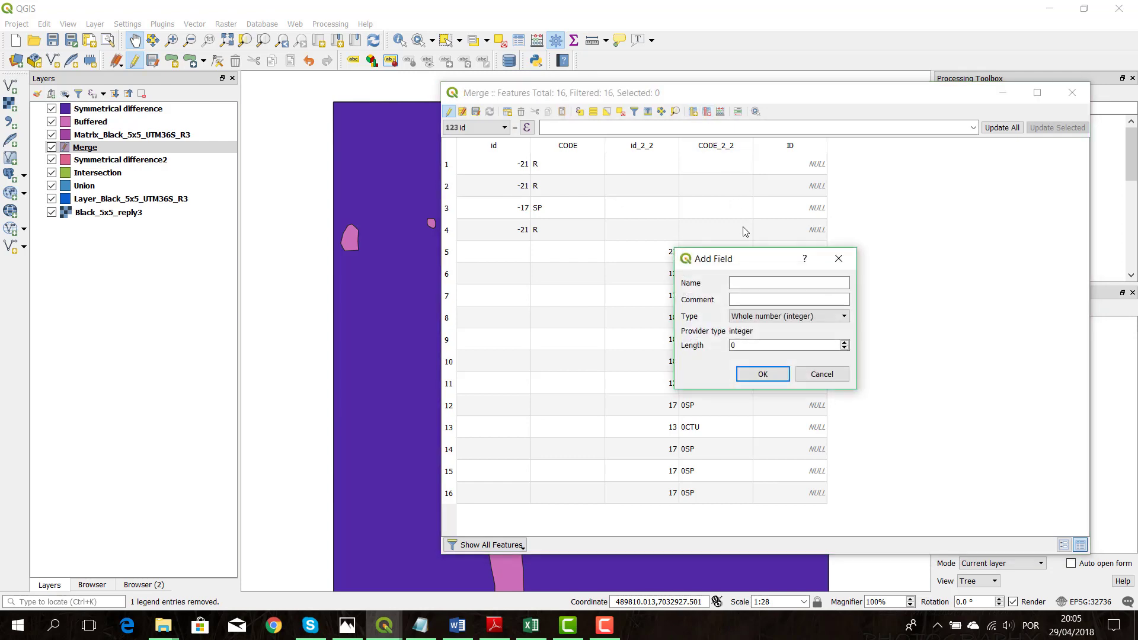
click(838, 257)
key(ctrl+i)
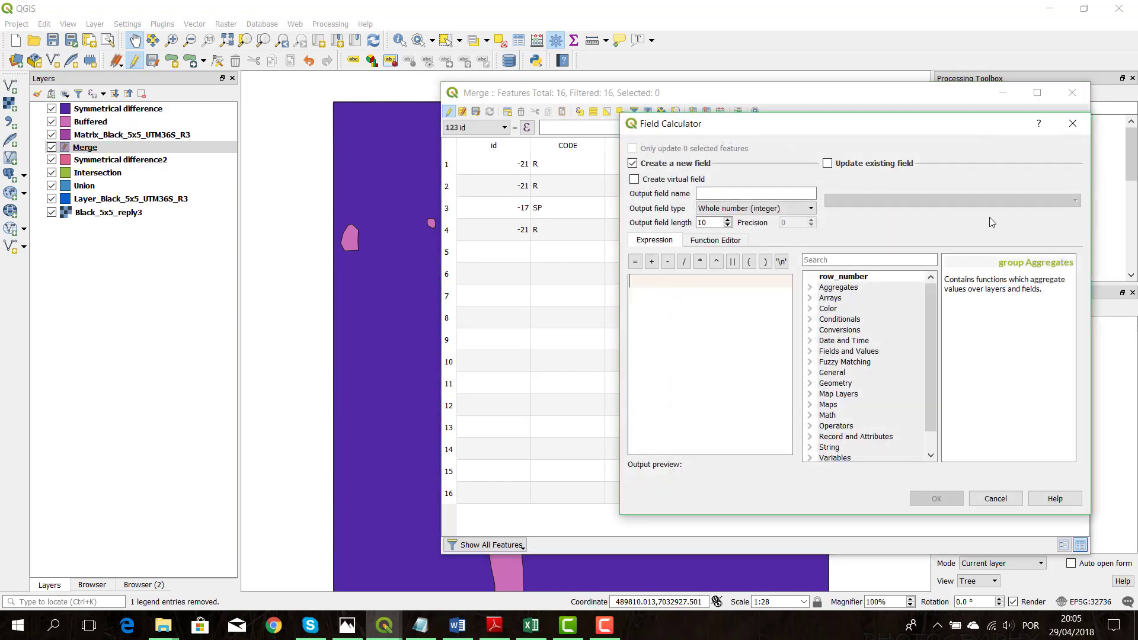
click(906, 165)
click(903, 200)
click(895, 250)
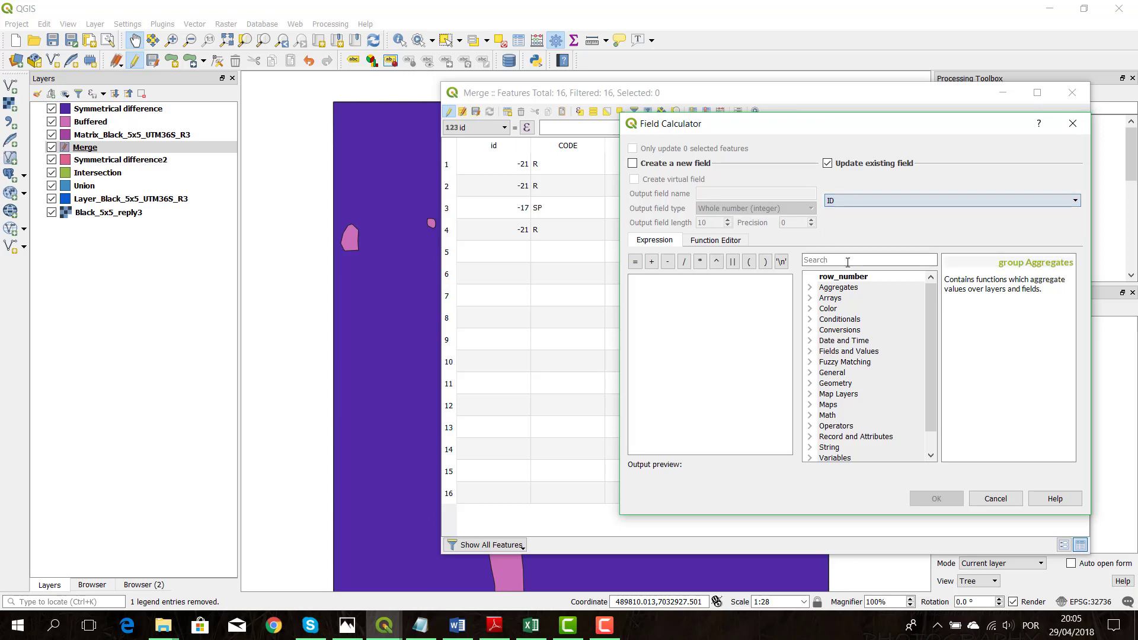
click(845, 261)
text(COAL)
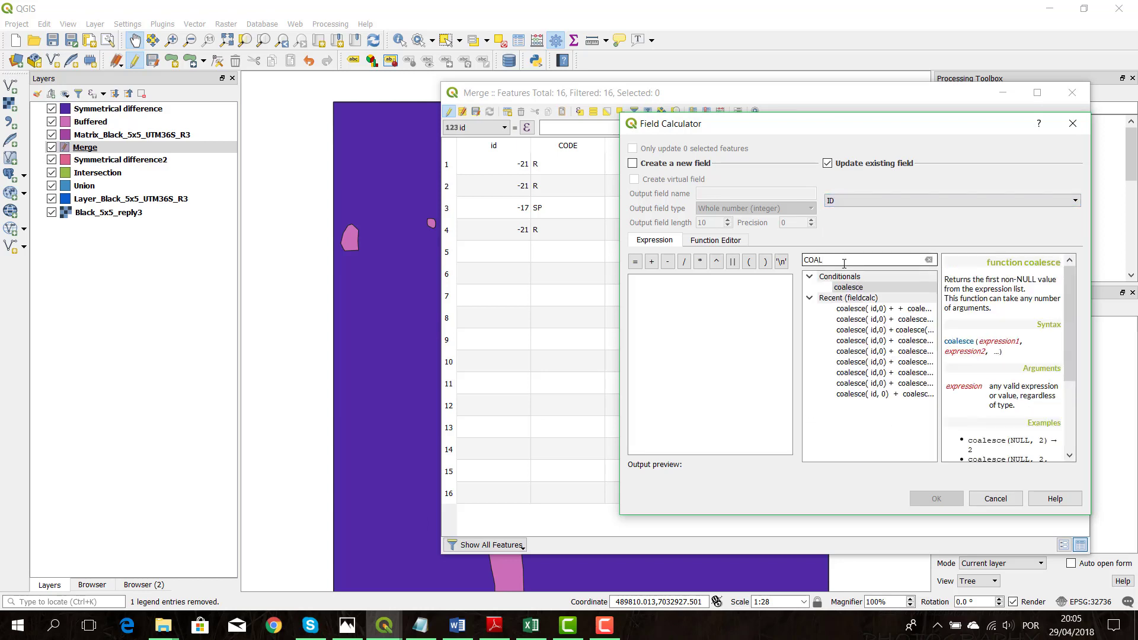
double_click(884, 289)
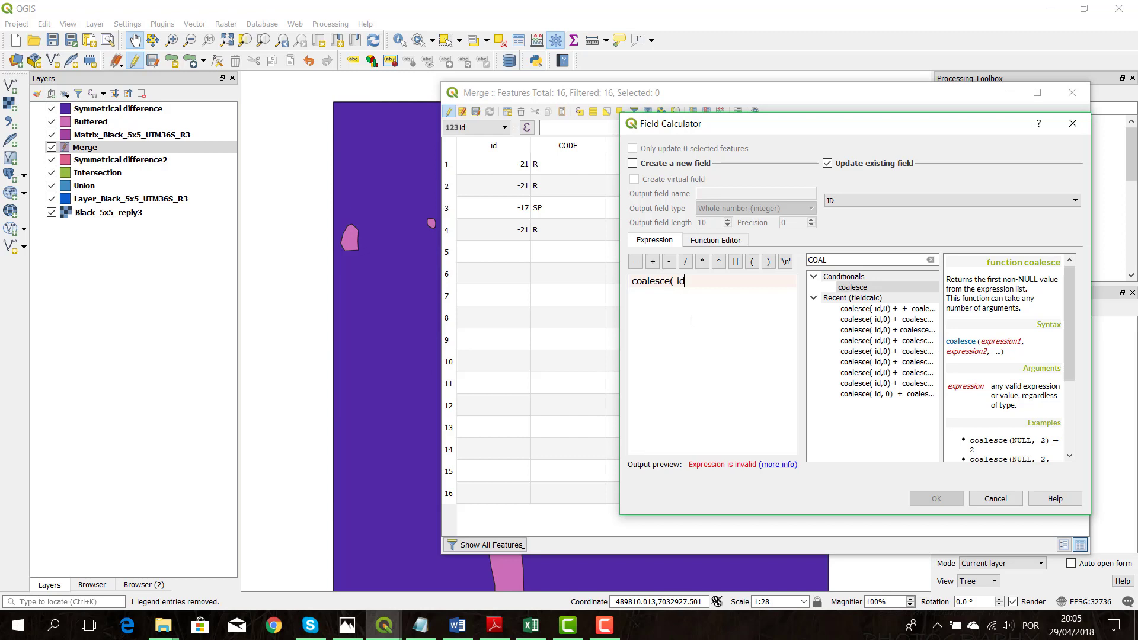
text(id,0))
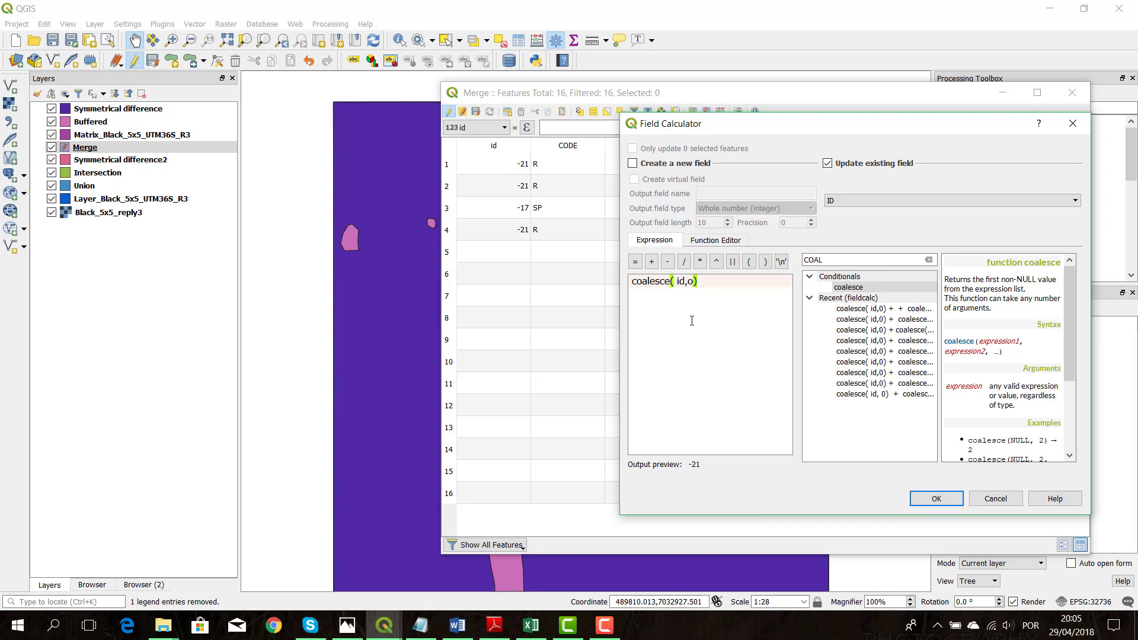
key(BackSpace)
text(0)
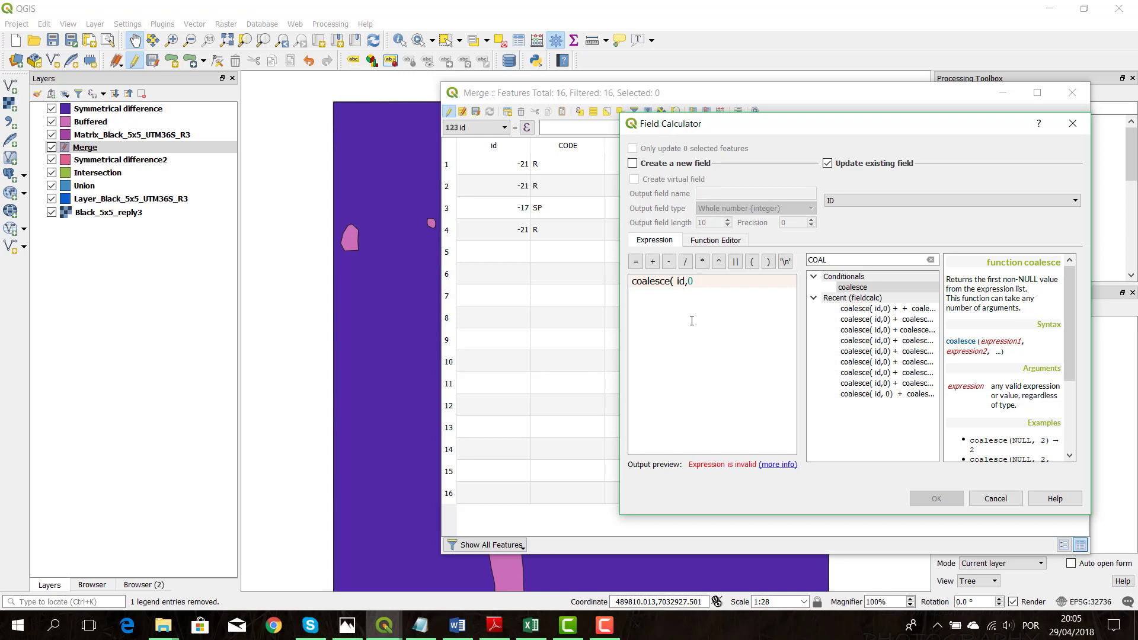
text())
Extend the ID expression with + coalesce( id_2_2,0) and apply the calculation
click(652, 262)
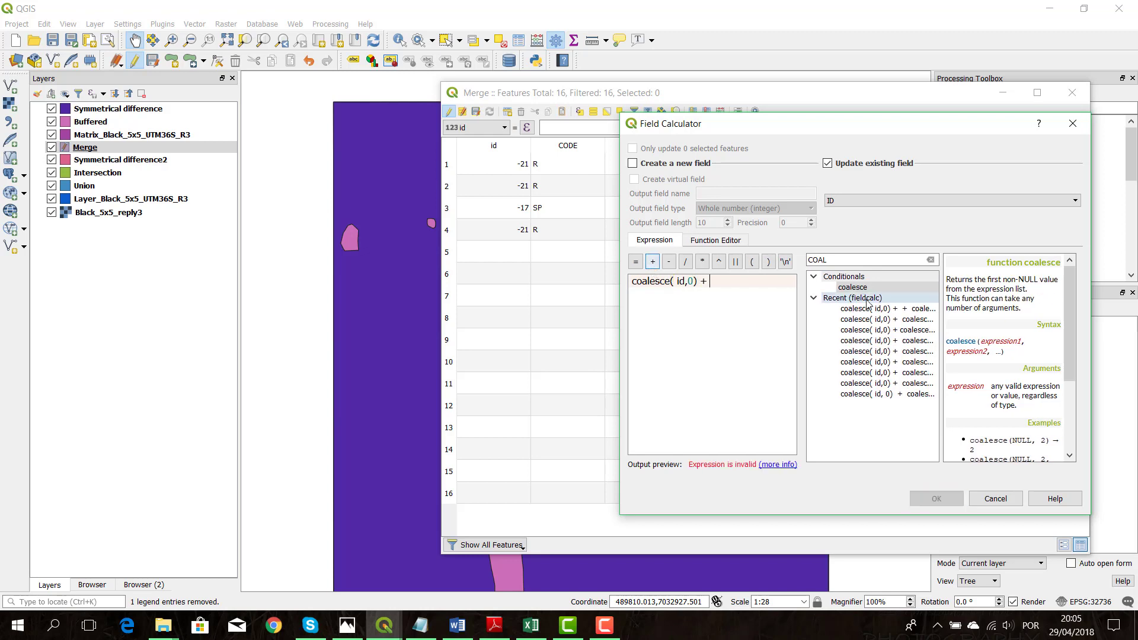
double_click(870, 288)
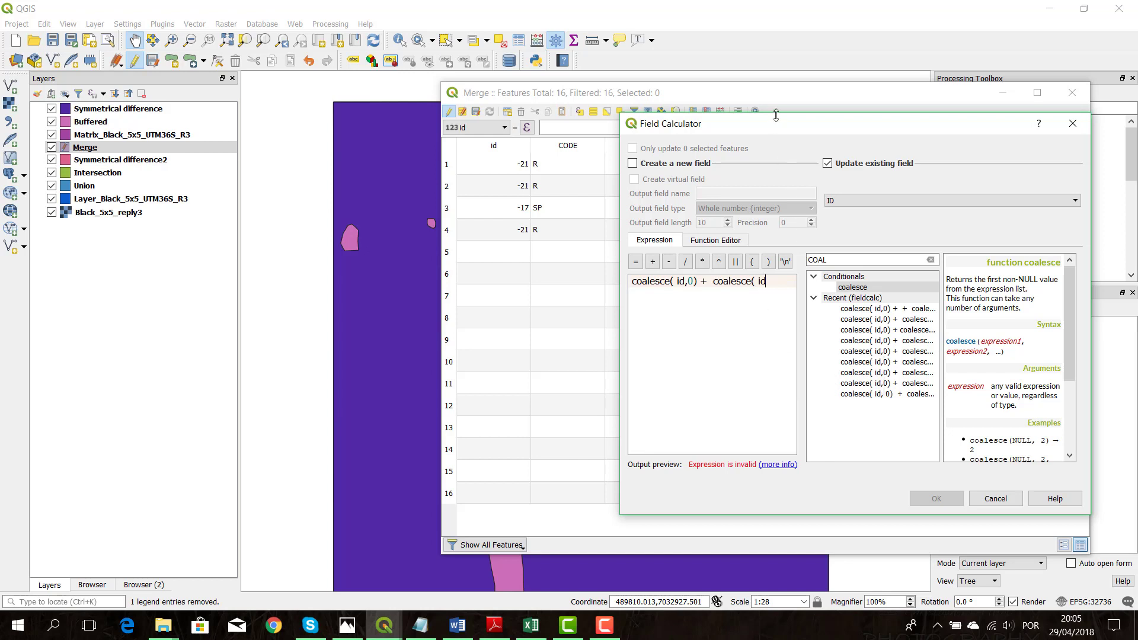
drag(819, 133, 723, 191)
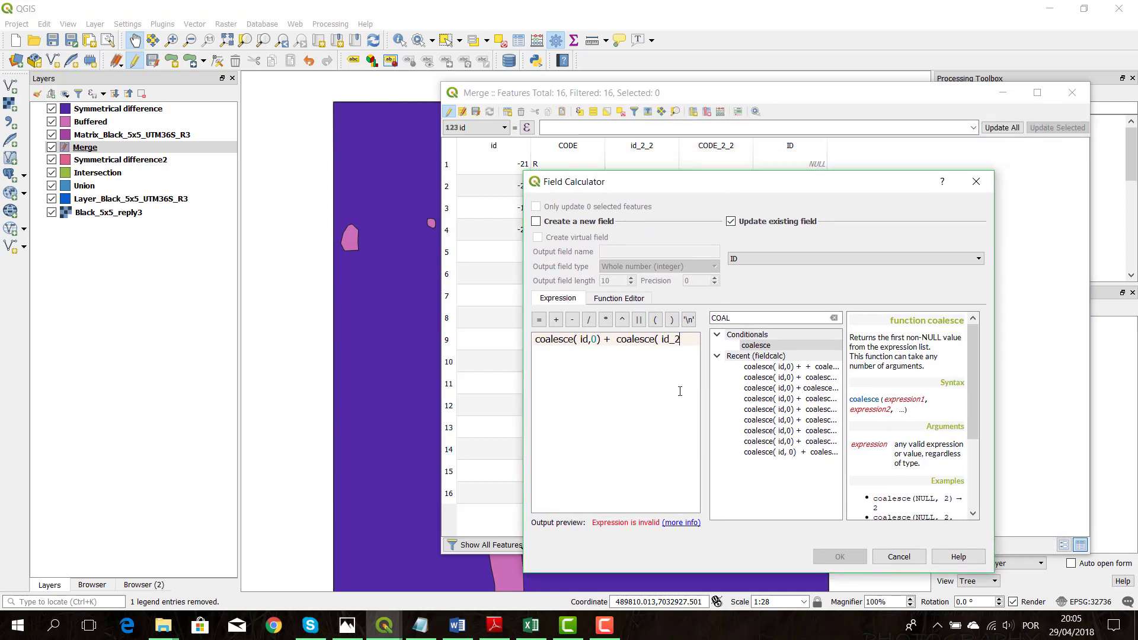
text(_2))
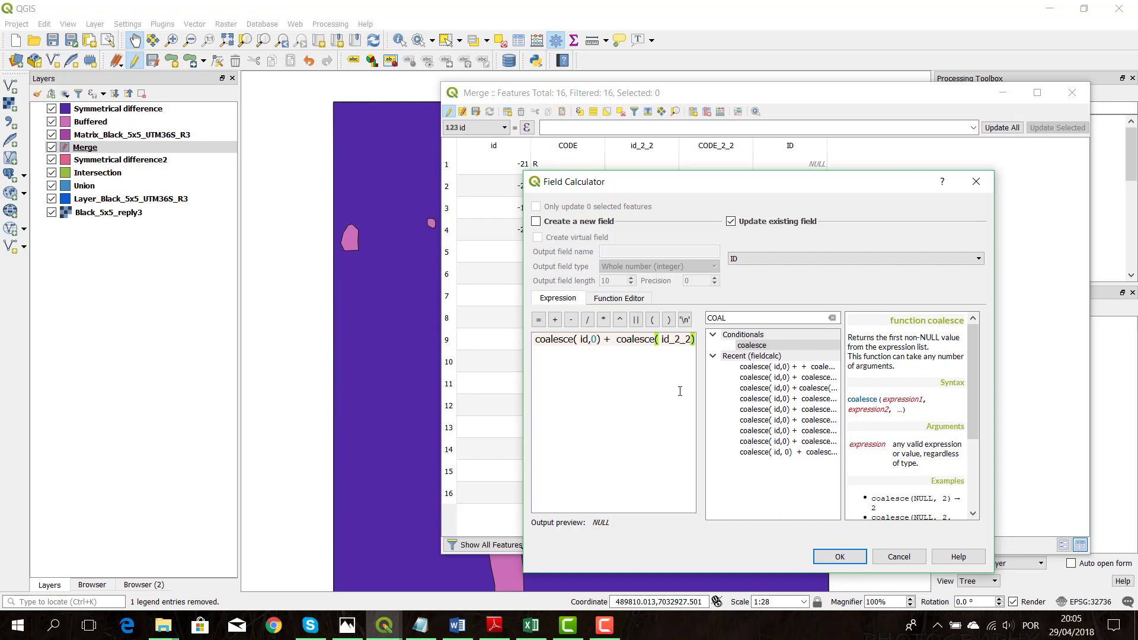
text(,0)
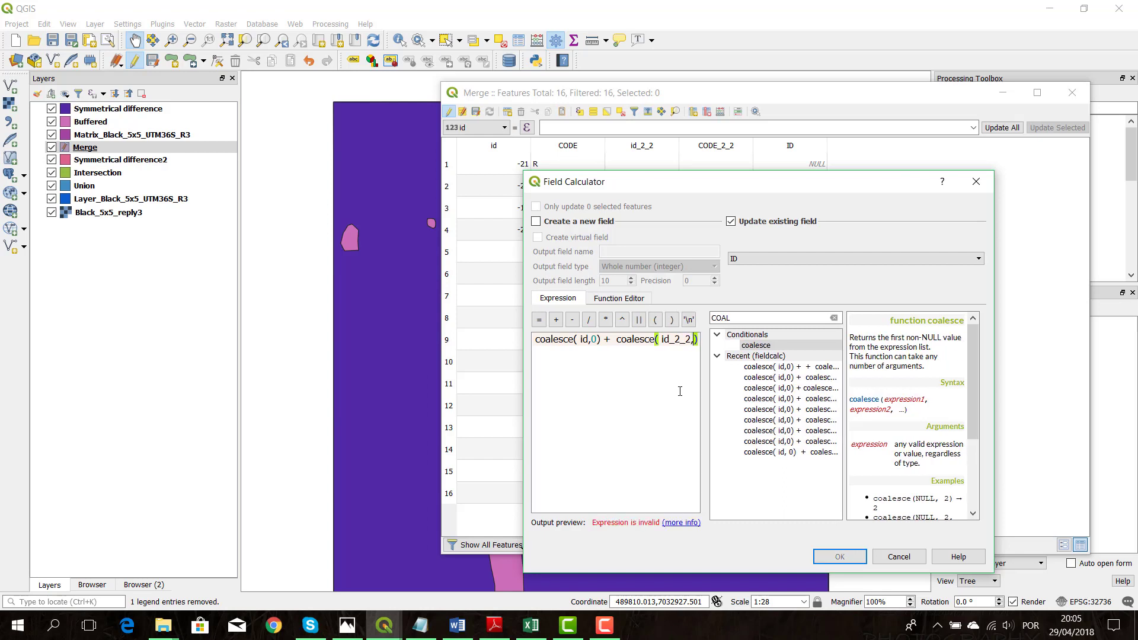
drag(591, 522, 607, 523)
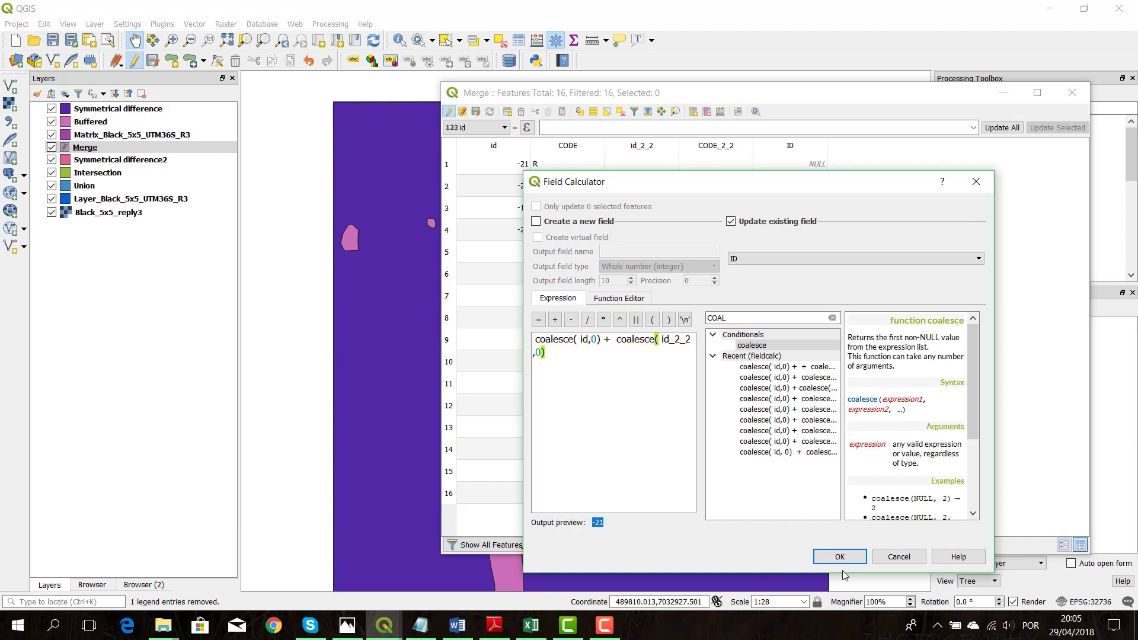
click(840, 557)
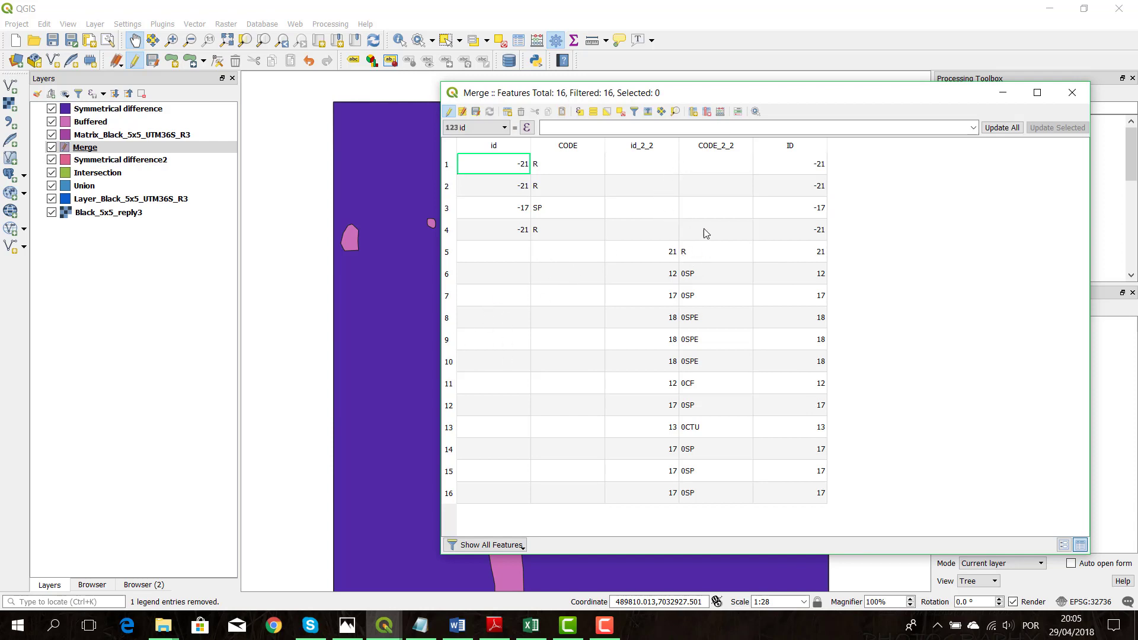
Delete the fields id and id_2_2 from the Merge attribute table
click(709, 114)
click(705, 193)
ctrl+click(665, 220)
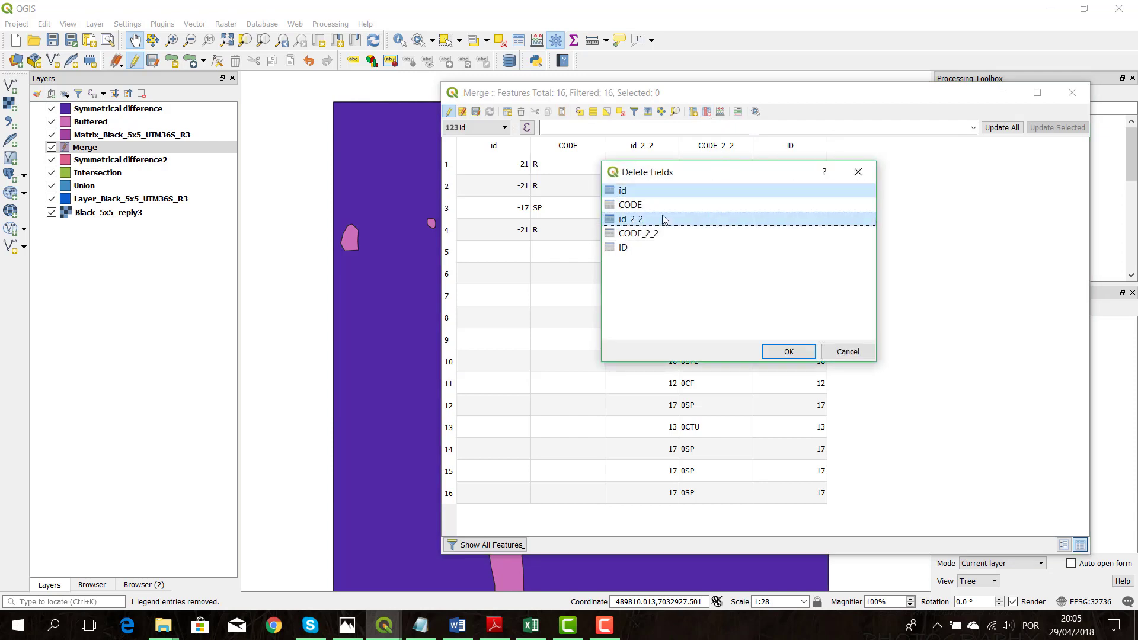
click(791, 351)
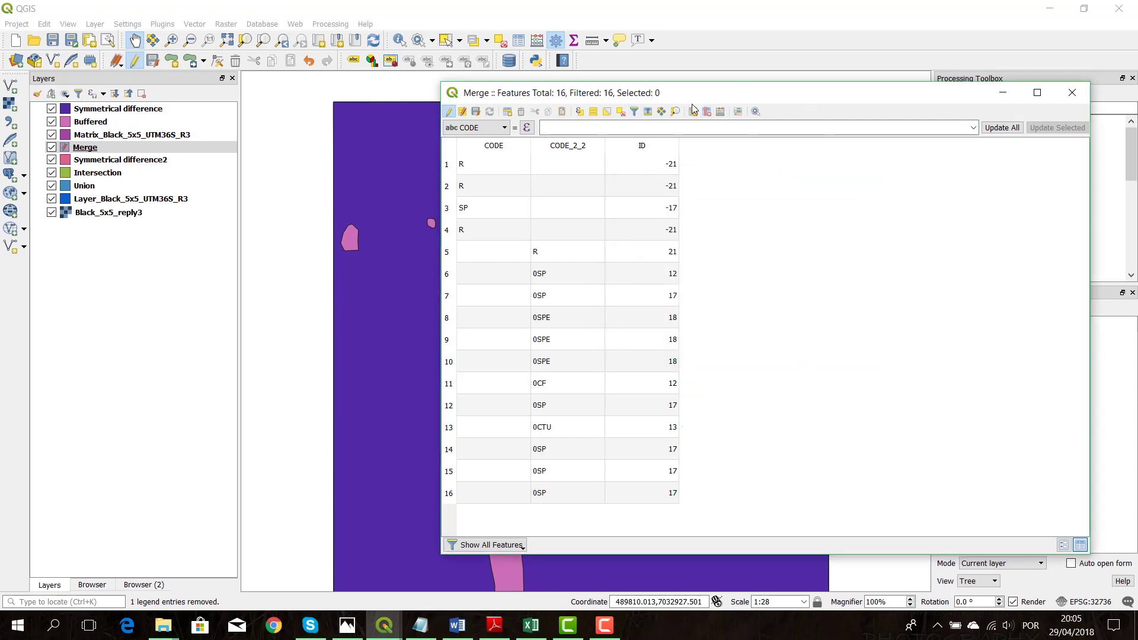
Update the existing CODE field in the field calculator with the expression concat( CODE, CODE_2_2)
click(720, 112)
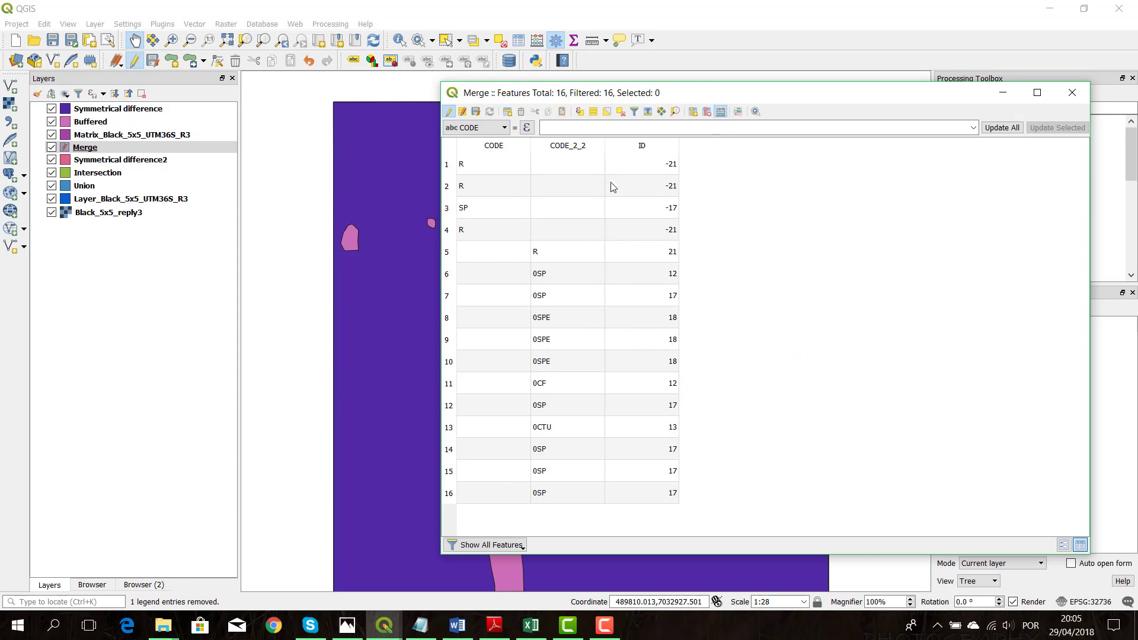
drag(824, 186, 915, 97)
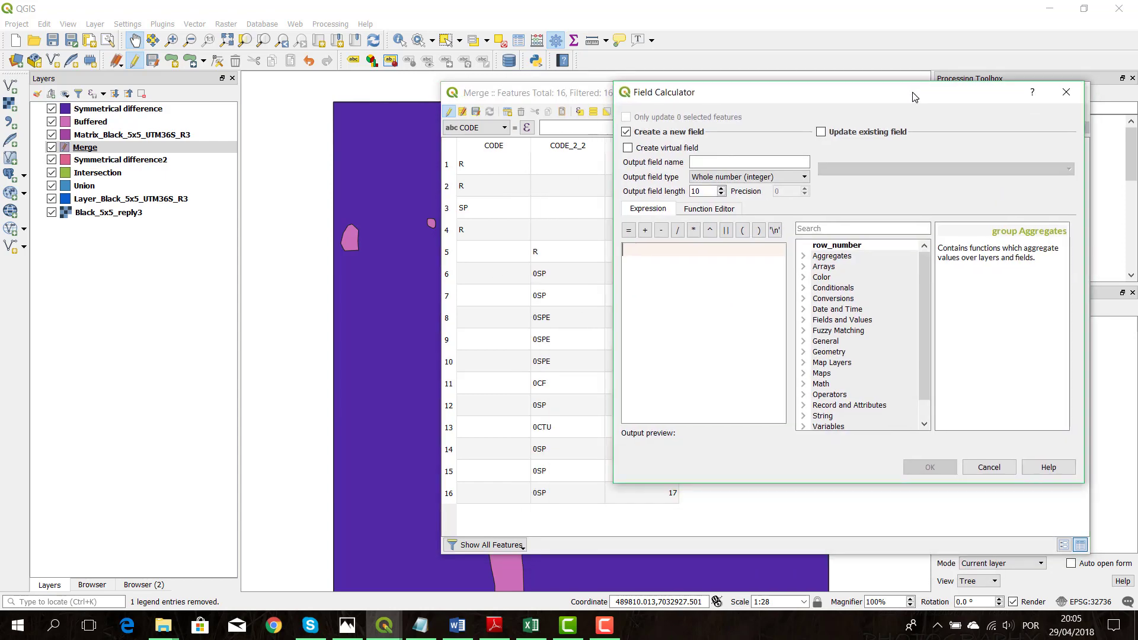
click(875, 133)
click(891, 178)
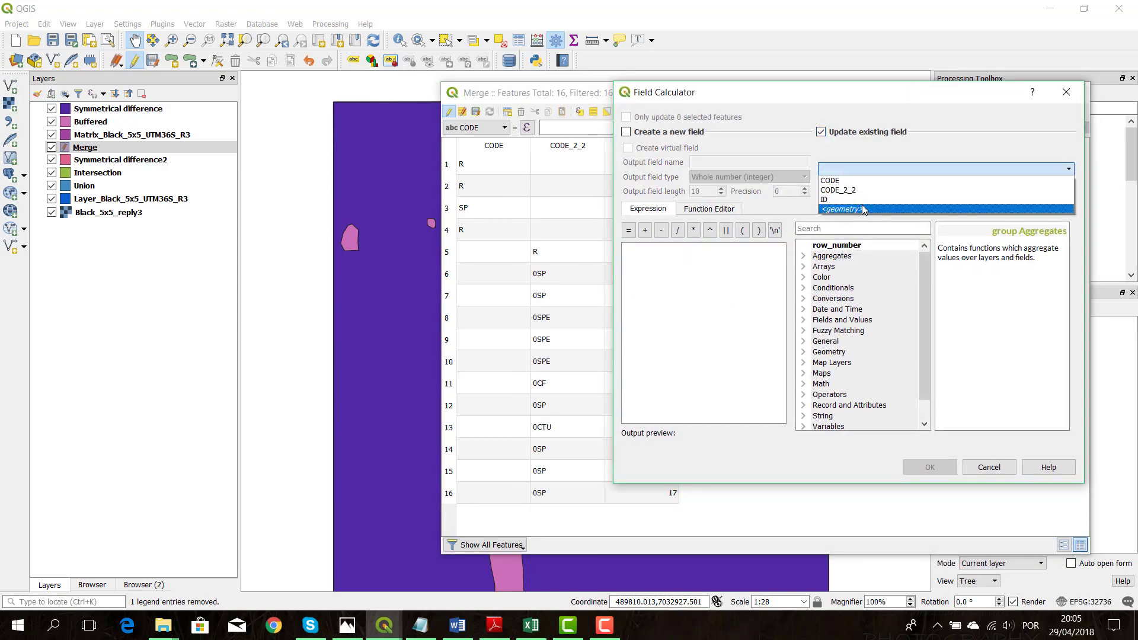
click(860, 177)
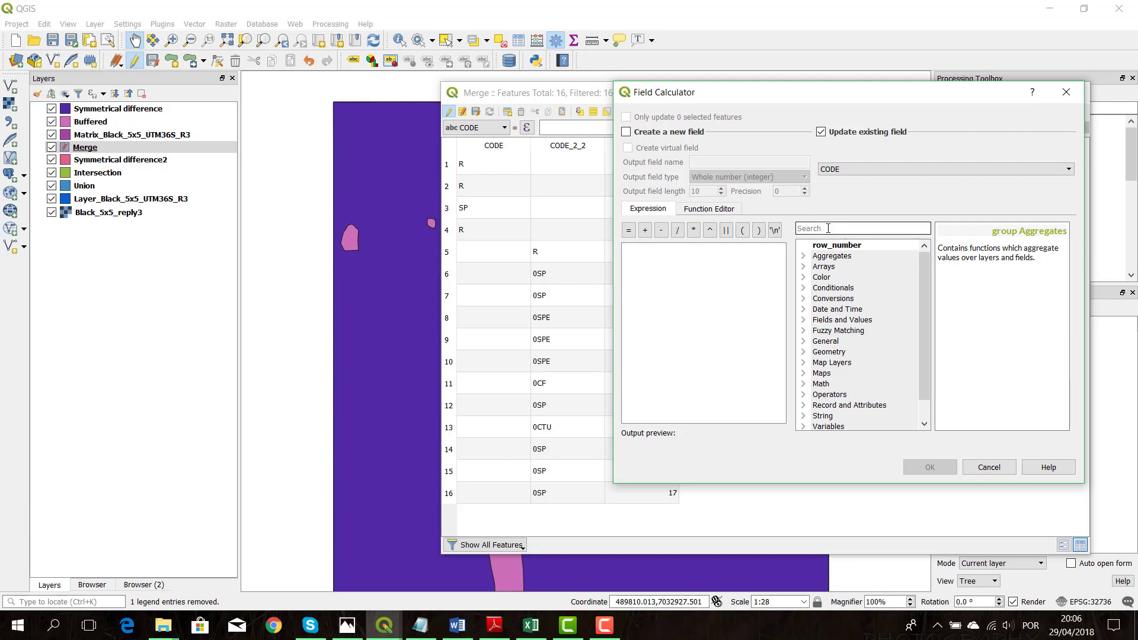
click(828, 228)
text(concat)
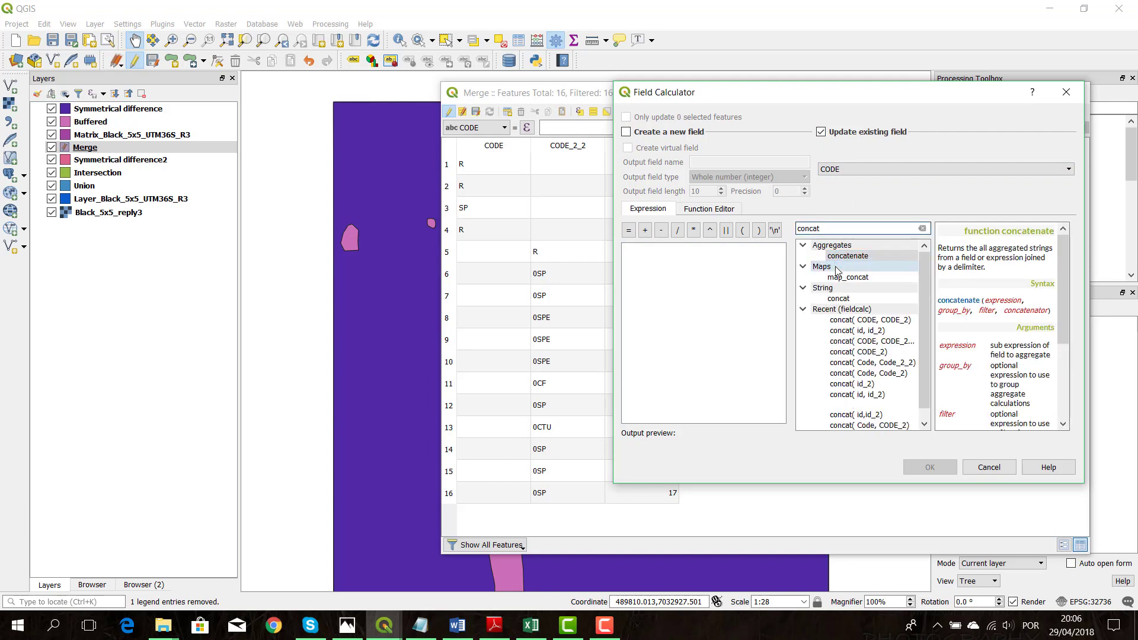
double_click(862, 300)
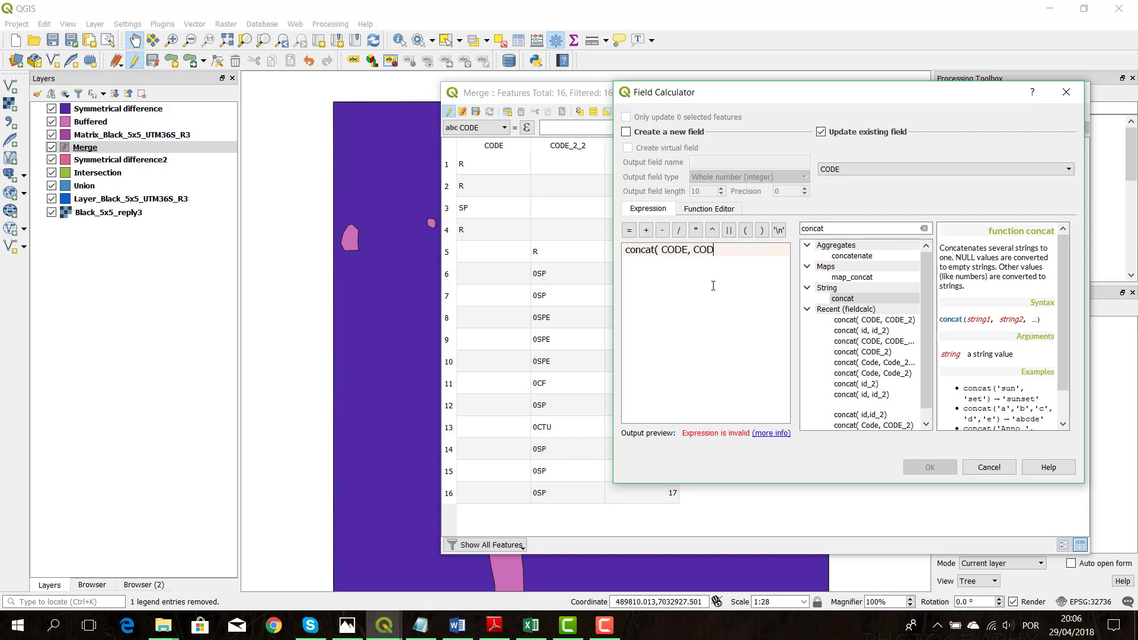
text(CODE, CODE_2_2))
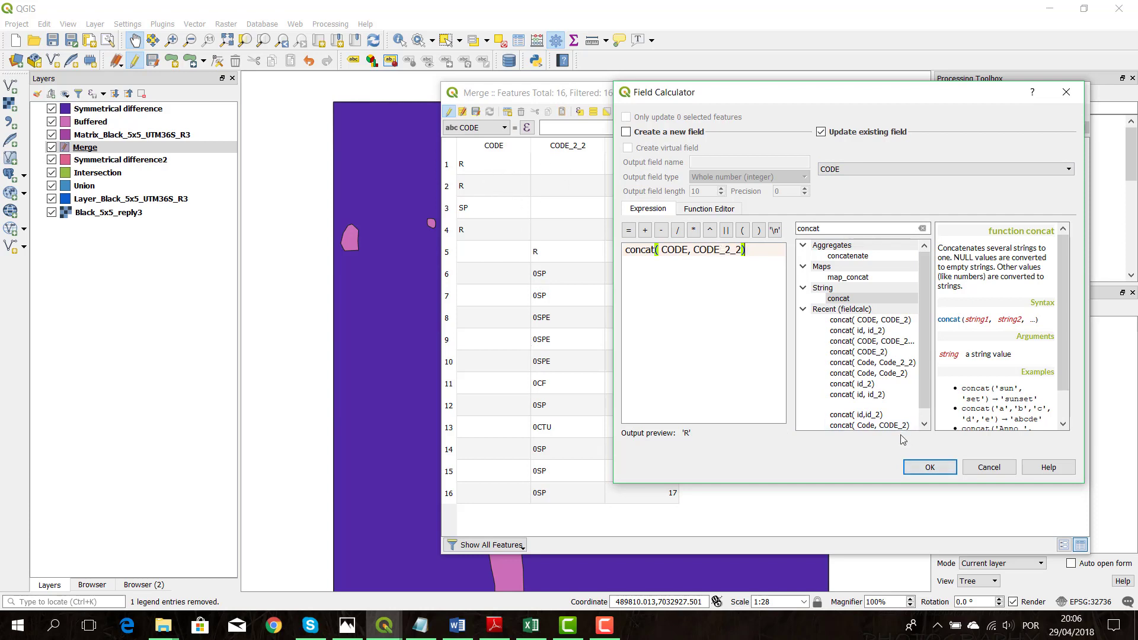
click(930, 468)
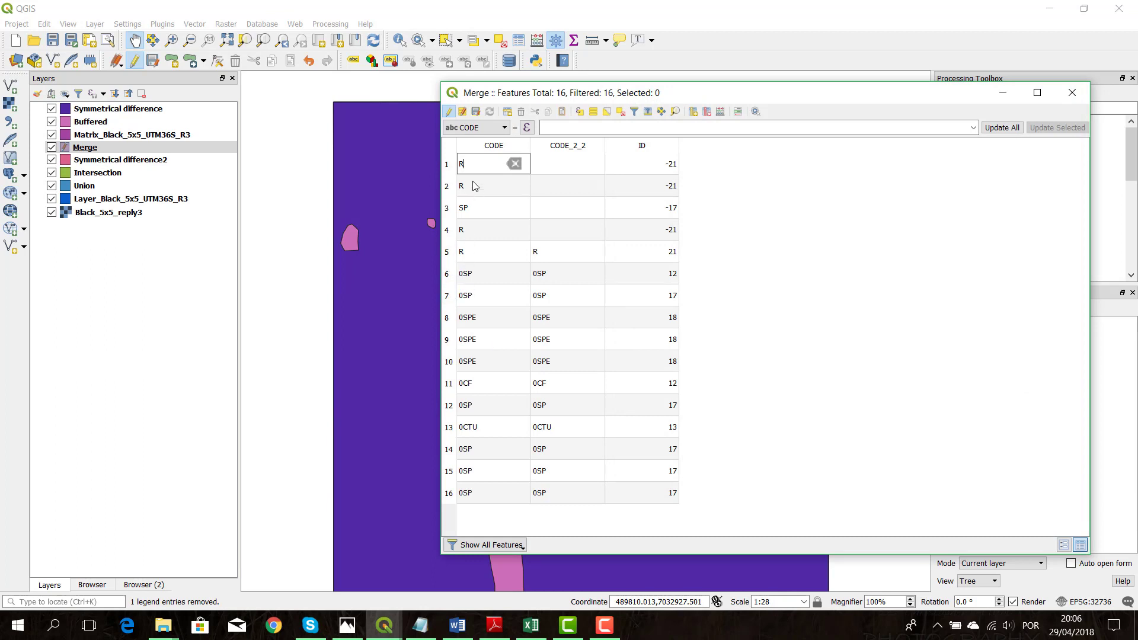
Change the CODE value in row 3 to 0SP and delete the CODE_2_2 field
double_click(471, 211)
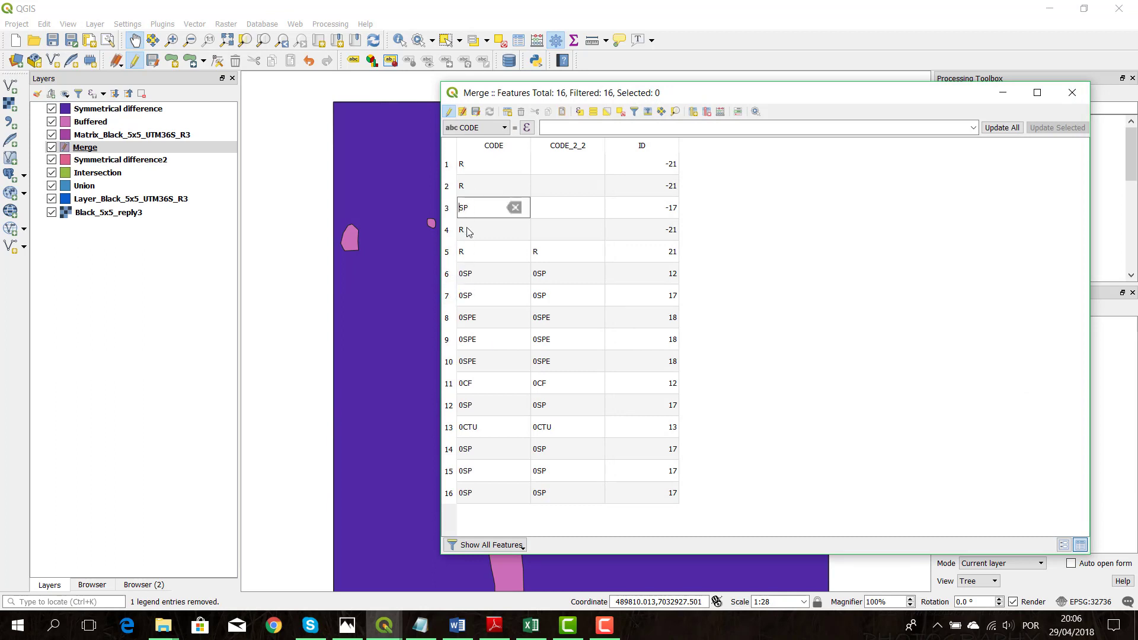
key(Return)
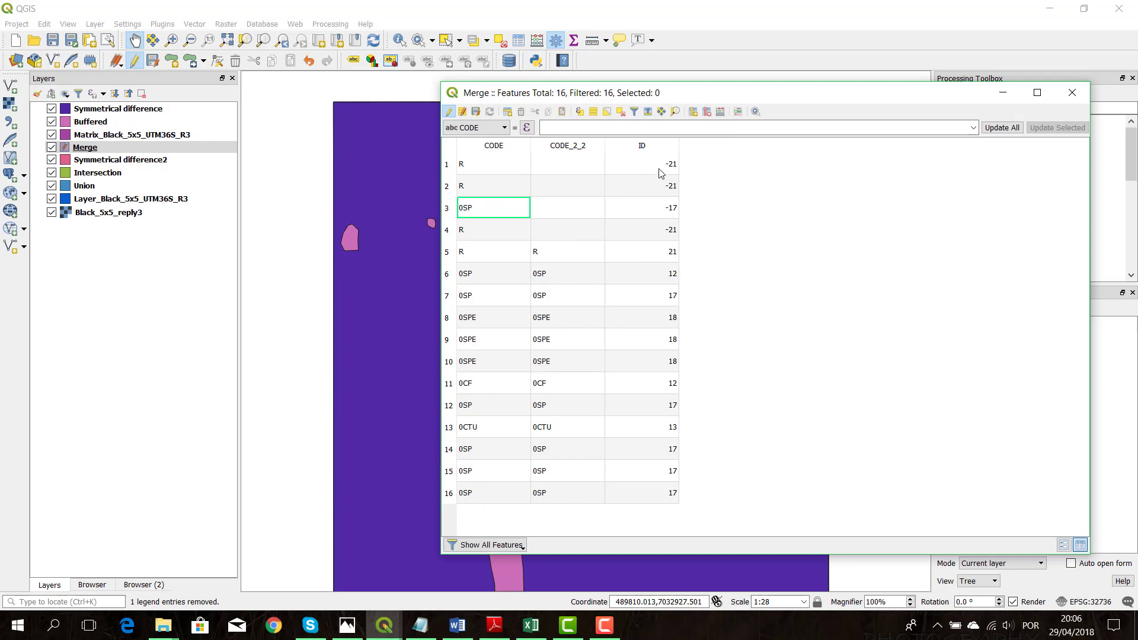
click(706, 112)
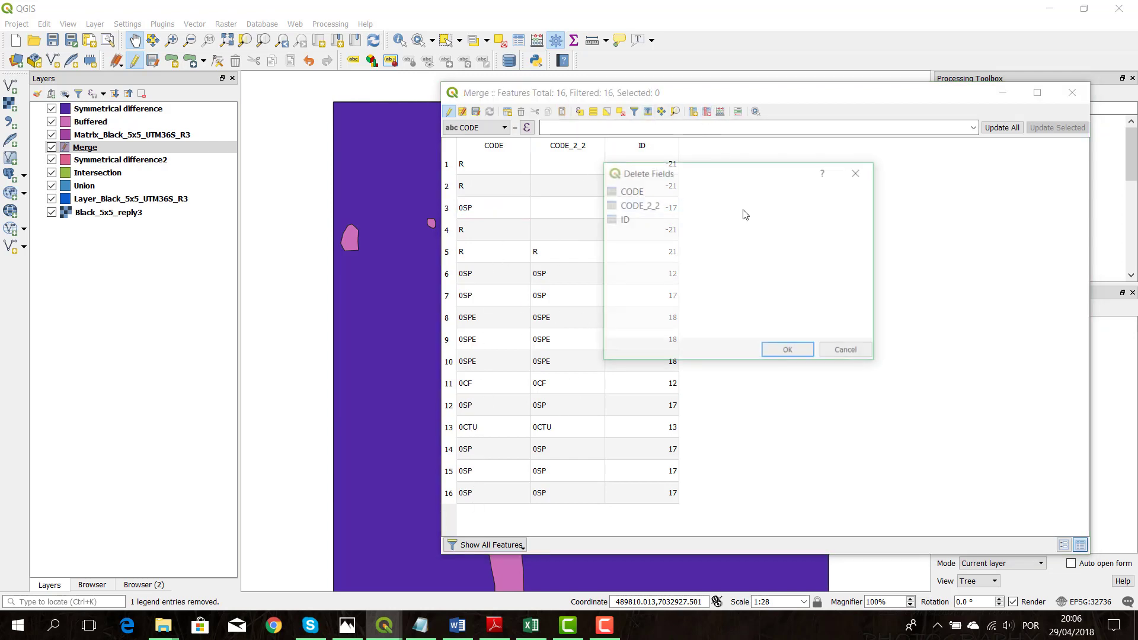
click(679, 208)
click(787, 351)
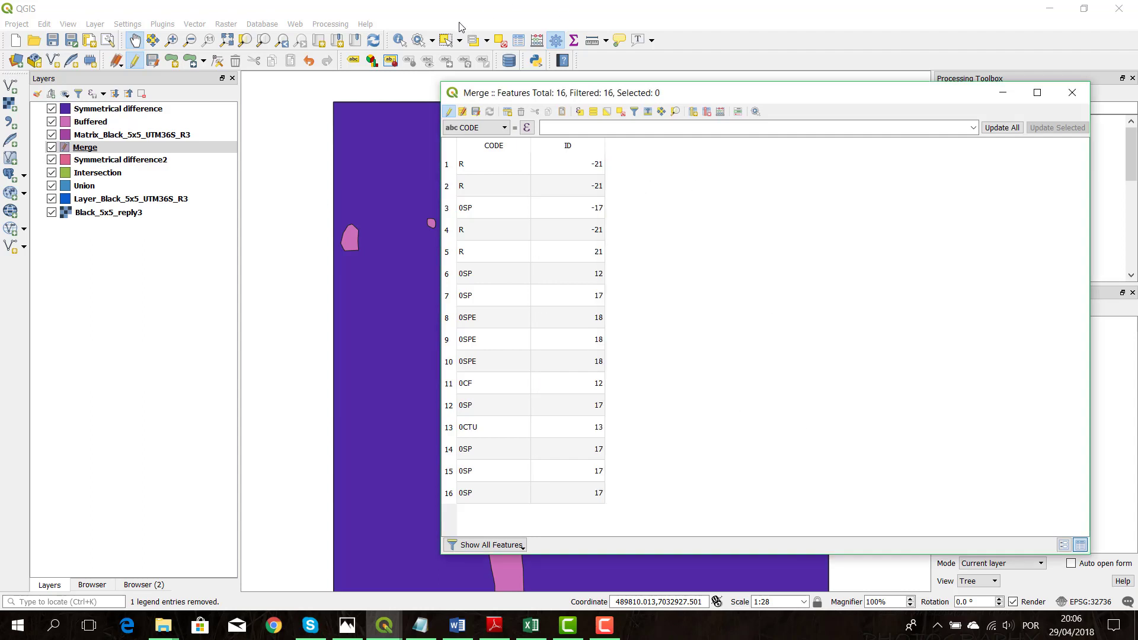
Save the edits to the Merge attribute table, end its editing session and close the table
click(476, 113)
click(449, 112)
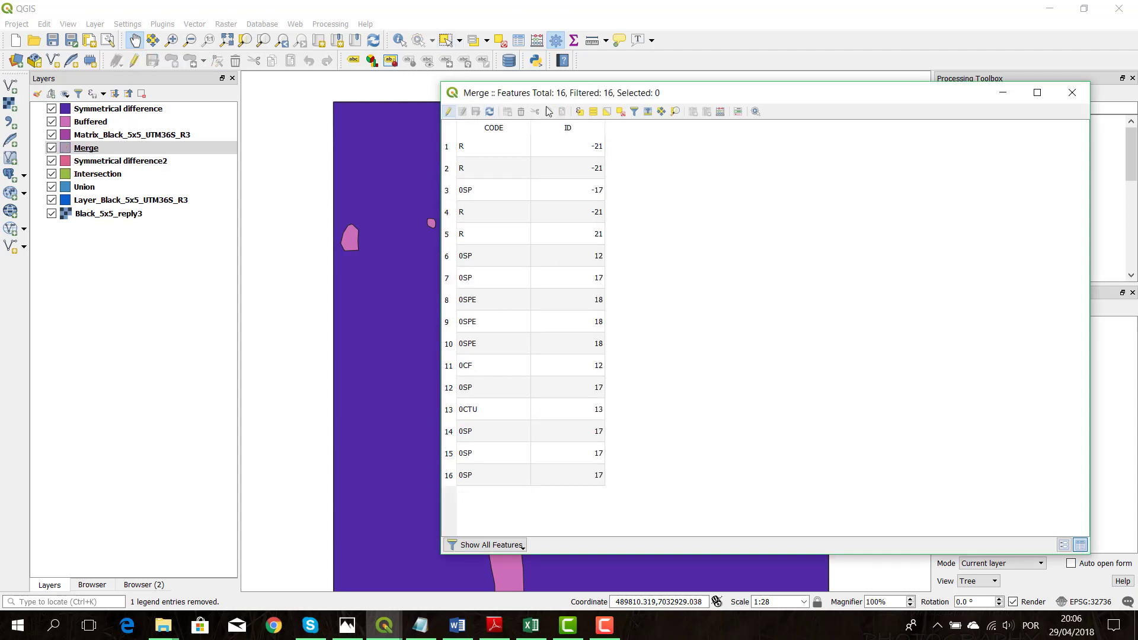
click(1071, 92)
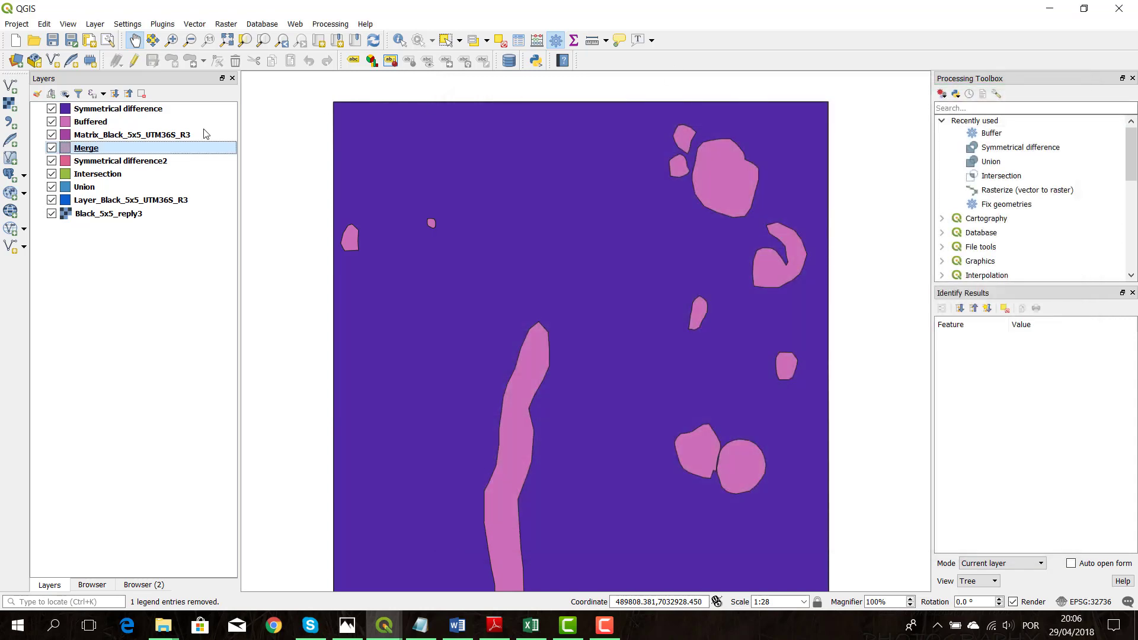
Switch the Merge layer's symbology to the Categorized renderer in its layer properties
right_click(96, 148)
click(144, 377)
click(380, 193)
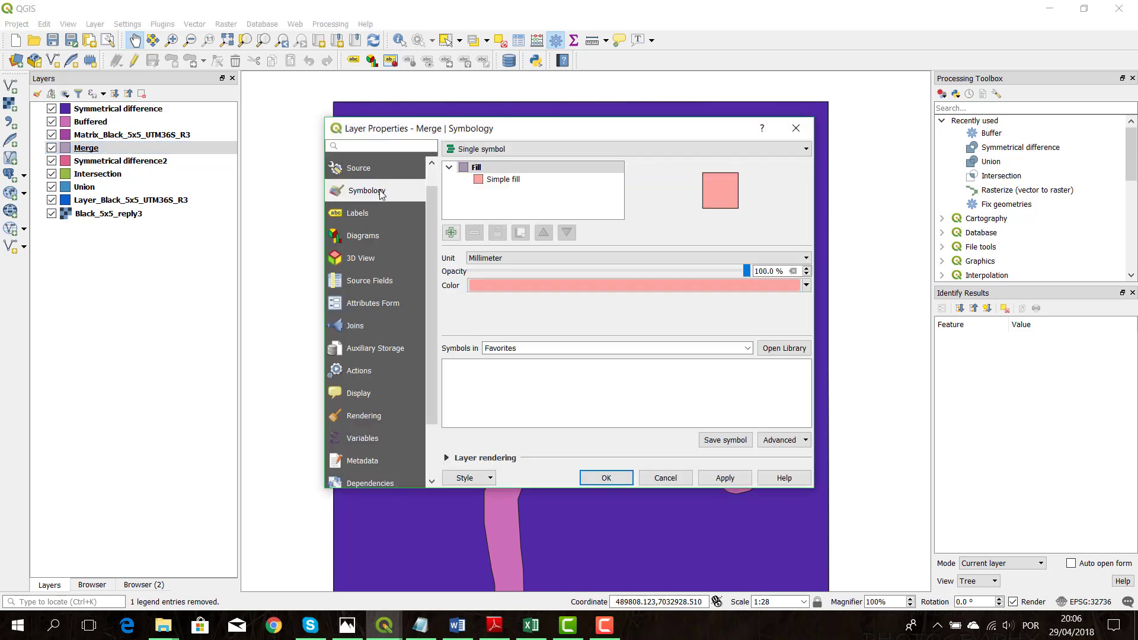
click(381, 172)
click(368, 190)
click(534, 150)
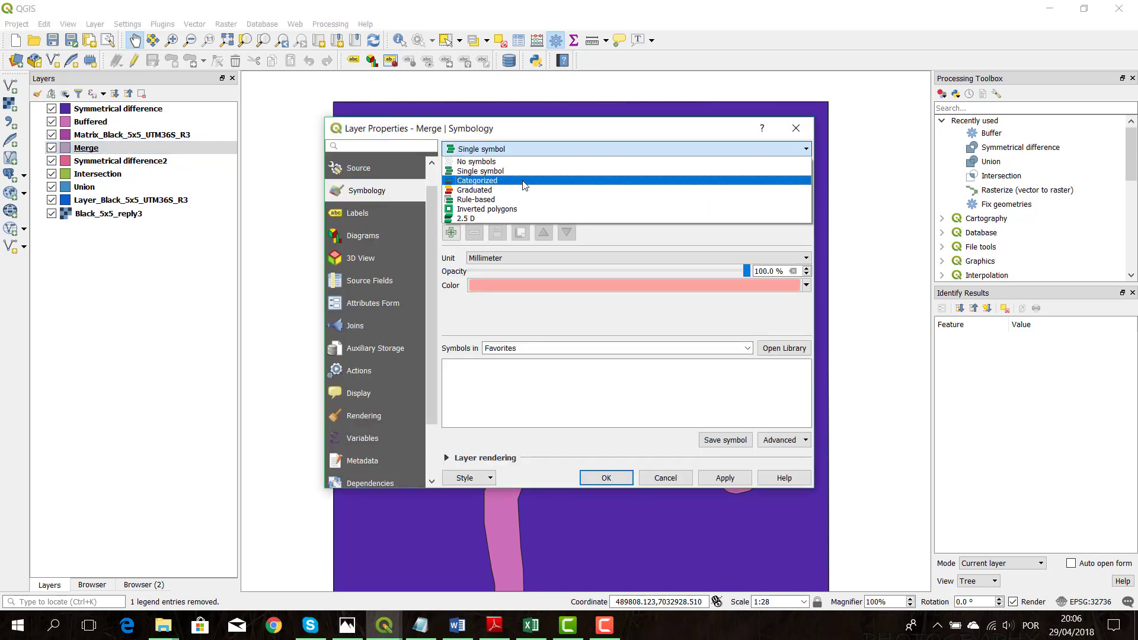
click(524, 182)
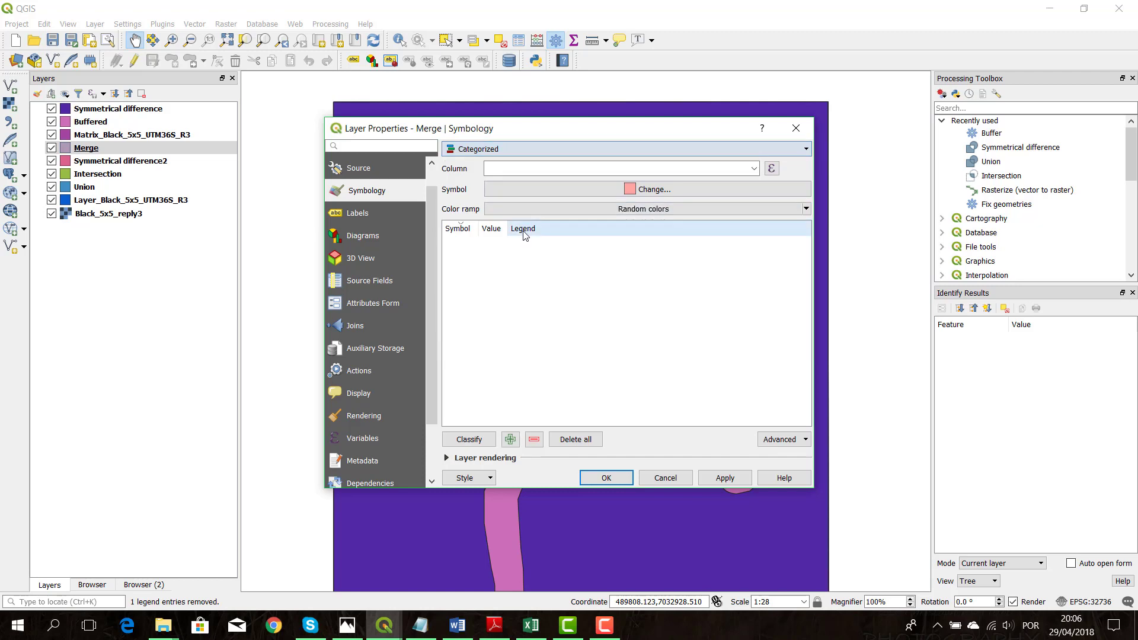
Classify Merge by the CODE column with random colors, disable the blank category and apply the style
click(752, 172)
click(675, 185)
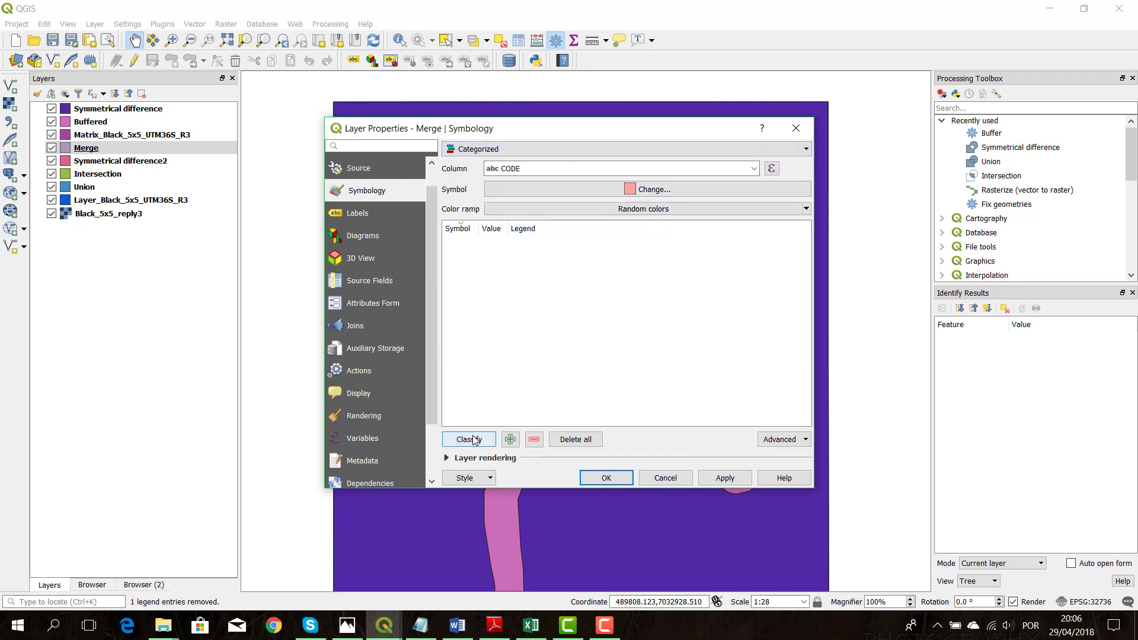
click(476, 440)
click(450, 303)
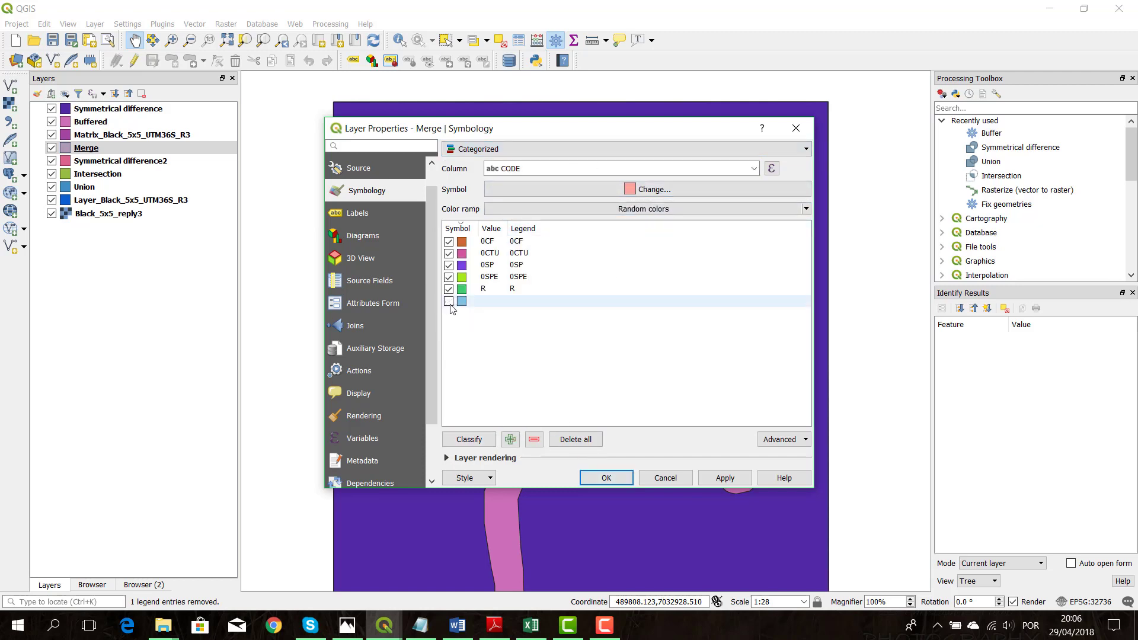
click(724, 477)
click(606, 478)
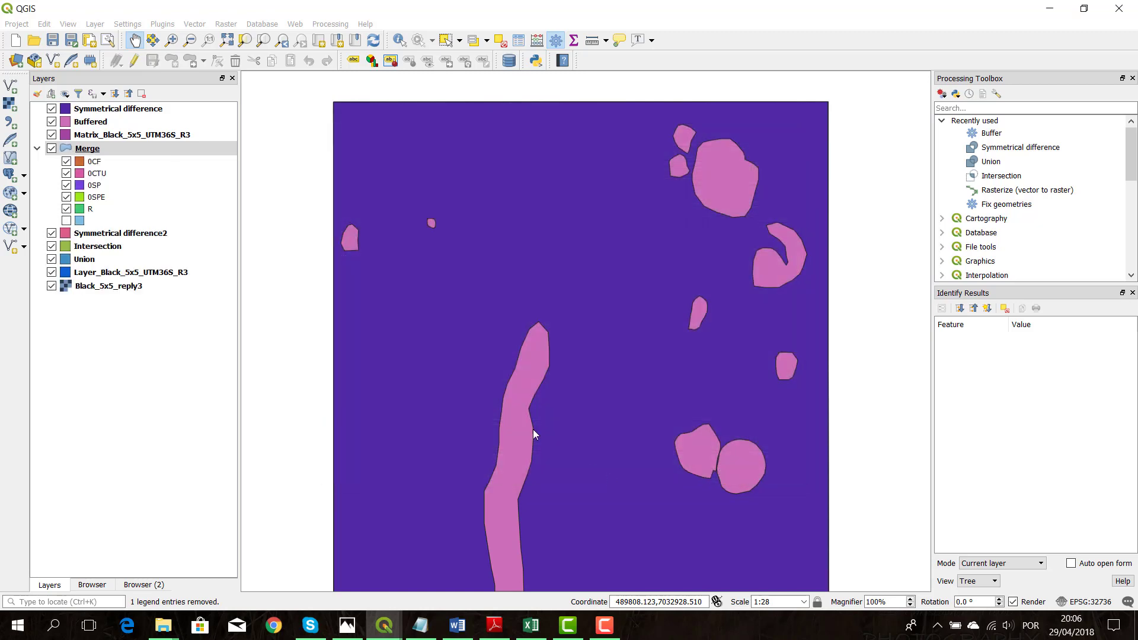
Move the Merge layer to the top of the layer order and inspect its categorized polygons on the map
click(107, 148)
drag(89, 156, 89, 100)
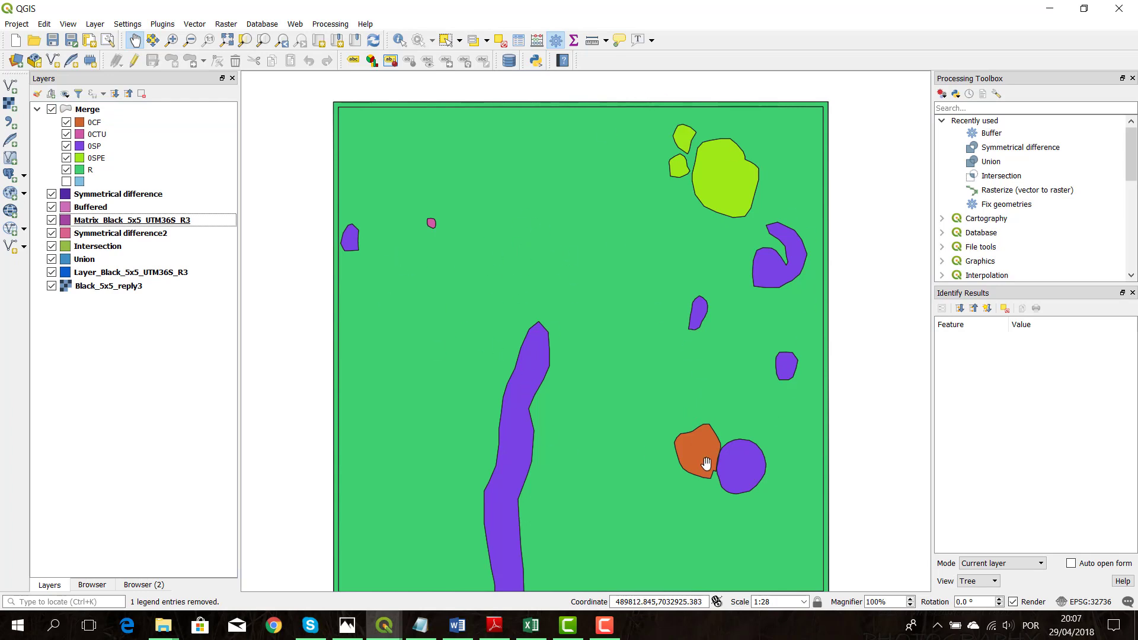
drag(558, 392, 570, 332)
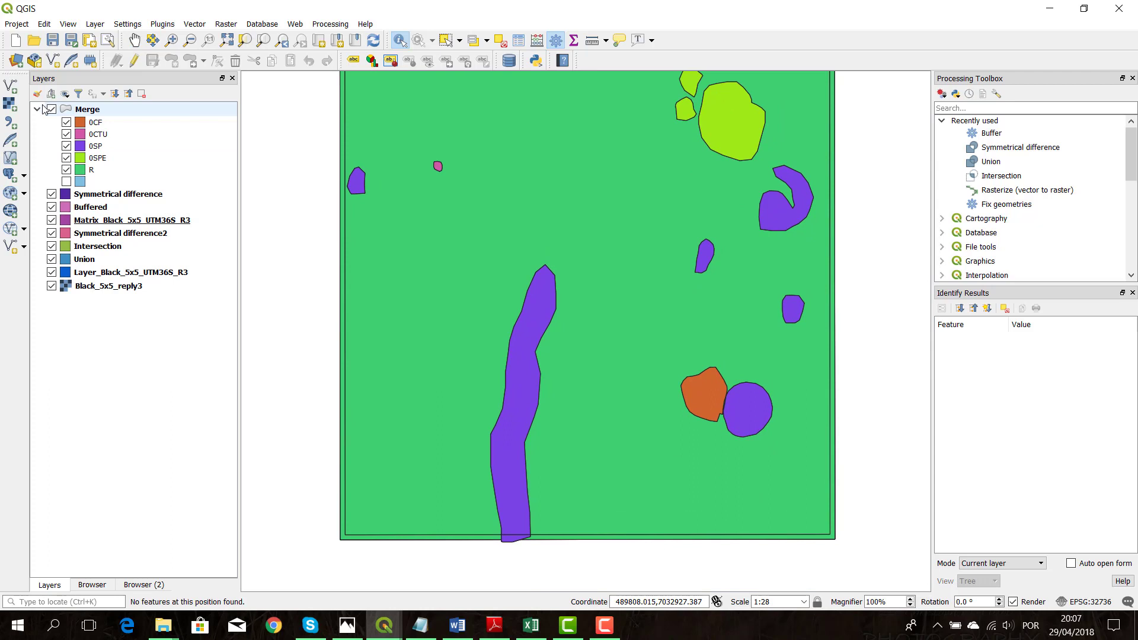
click(37, 109)
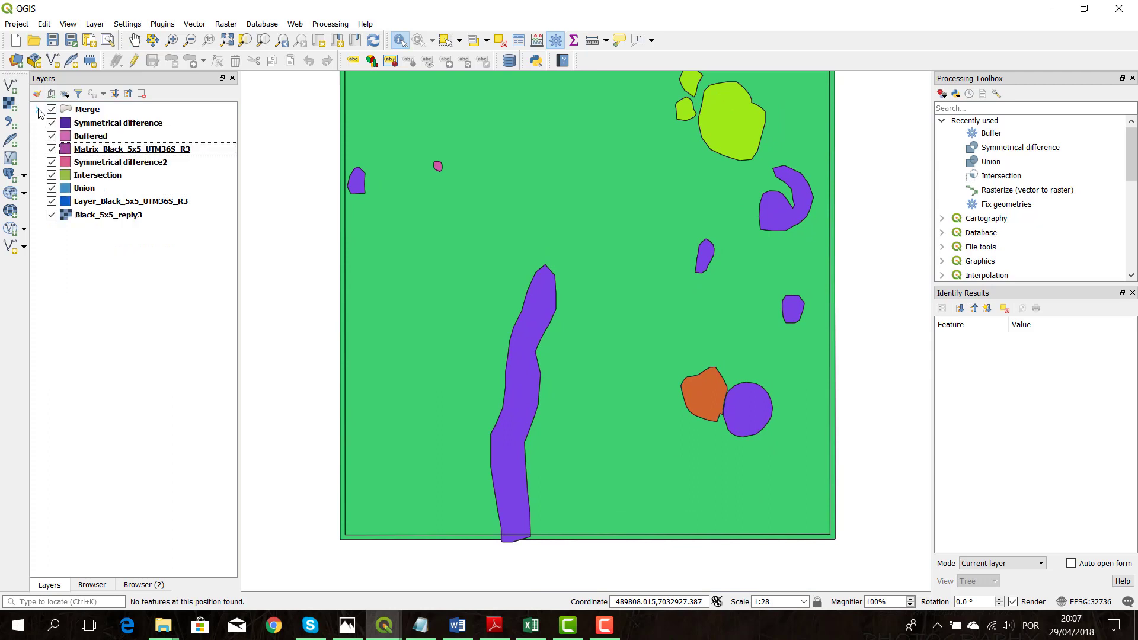
click(37, 109)
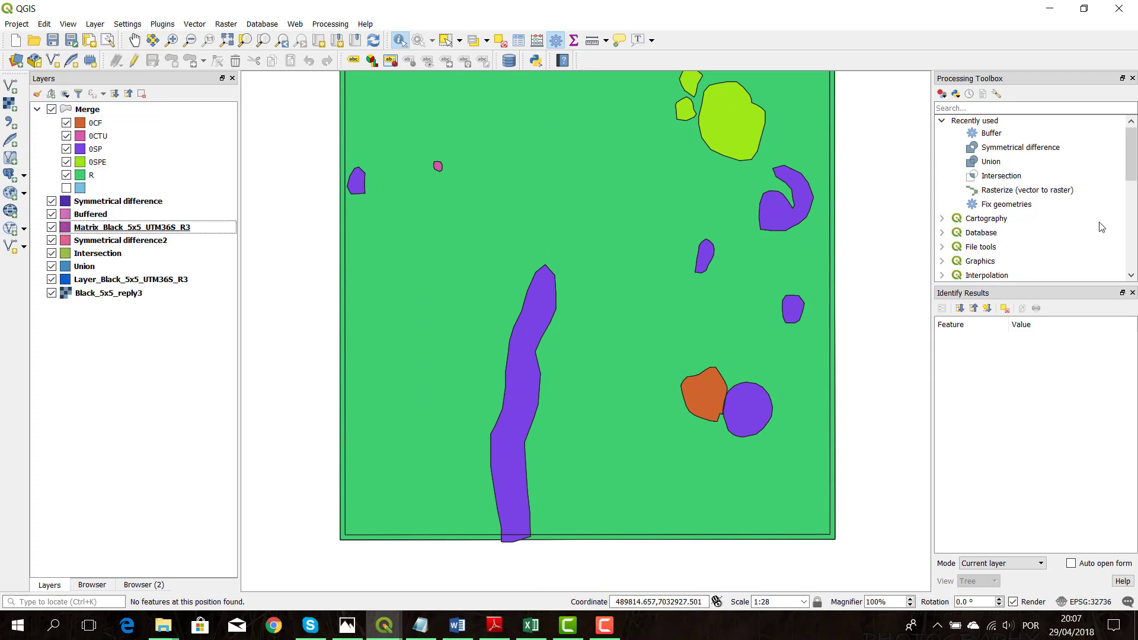
Open Rasterize (vector to raster) with Merge as the input layer and ID as the burn-in field
click(1049, 194)
double_click(1048, 195)
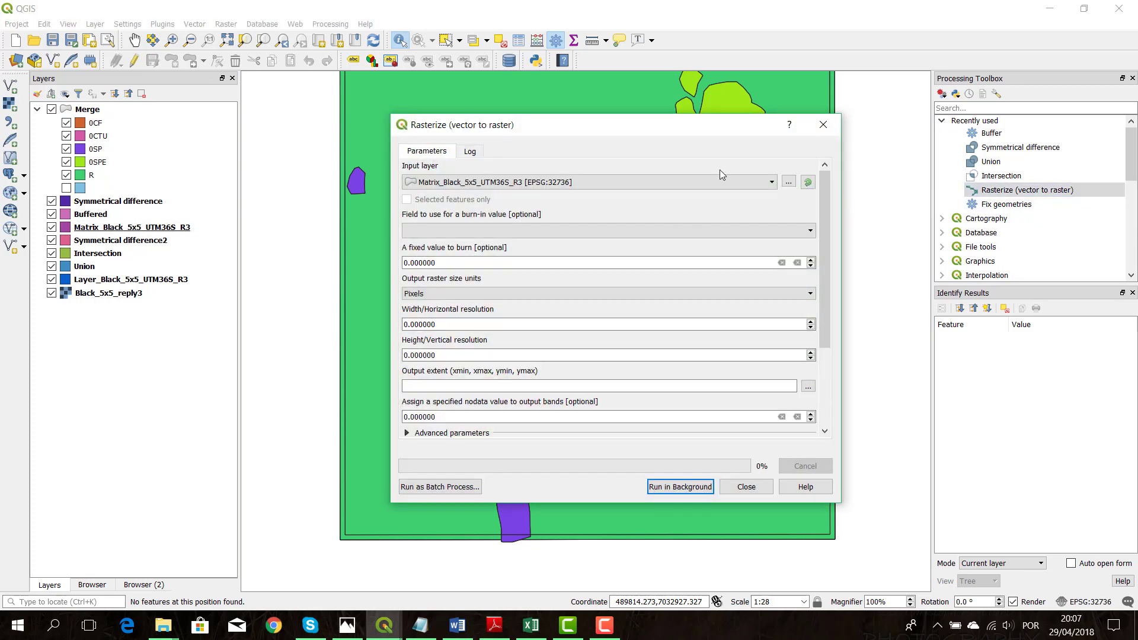
click(679, 179)
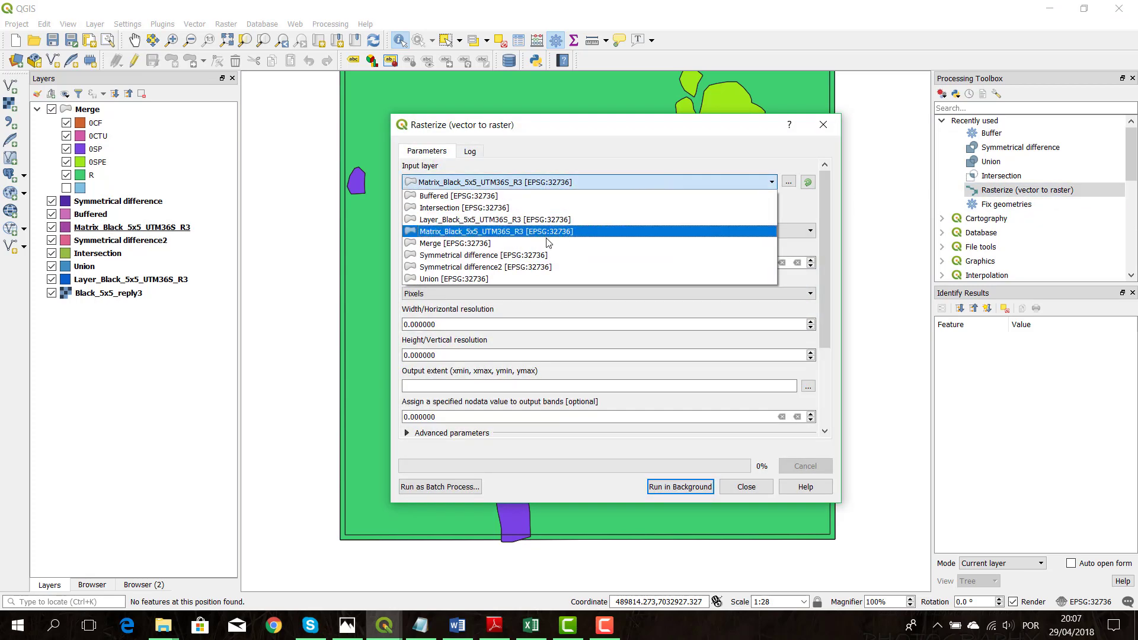
click(546, 242)
click(547, 230)
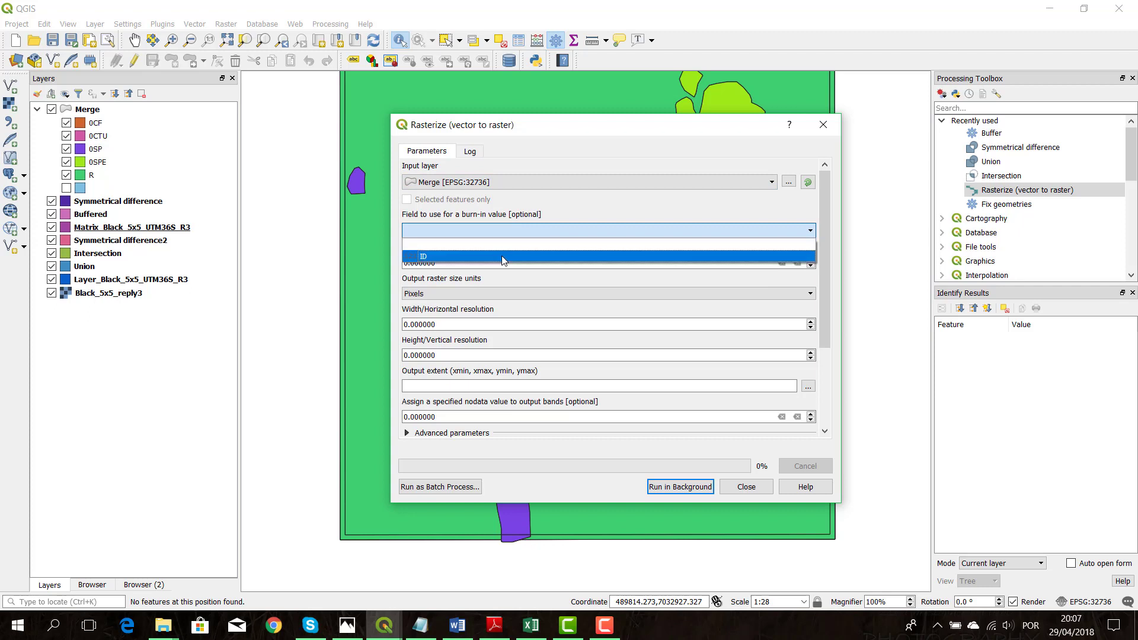
click(430, 251)
Set the output raster size to georeferenced units with 0.01 horizontal and vertical resolution
click(421, 294)
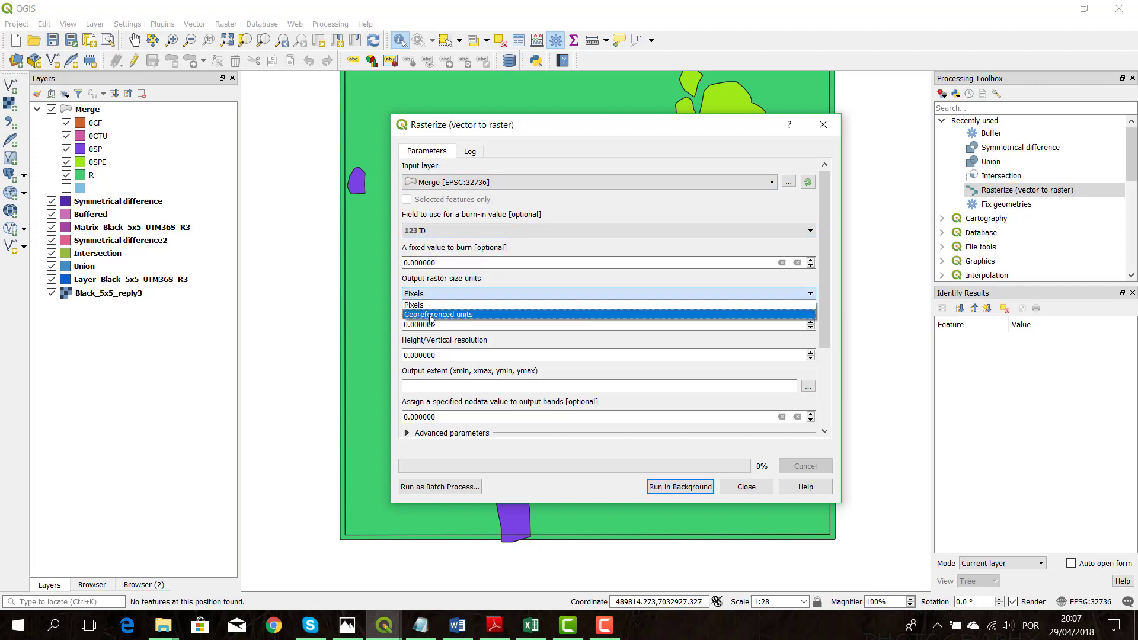
click(430, 316)
click(432, 325)
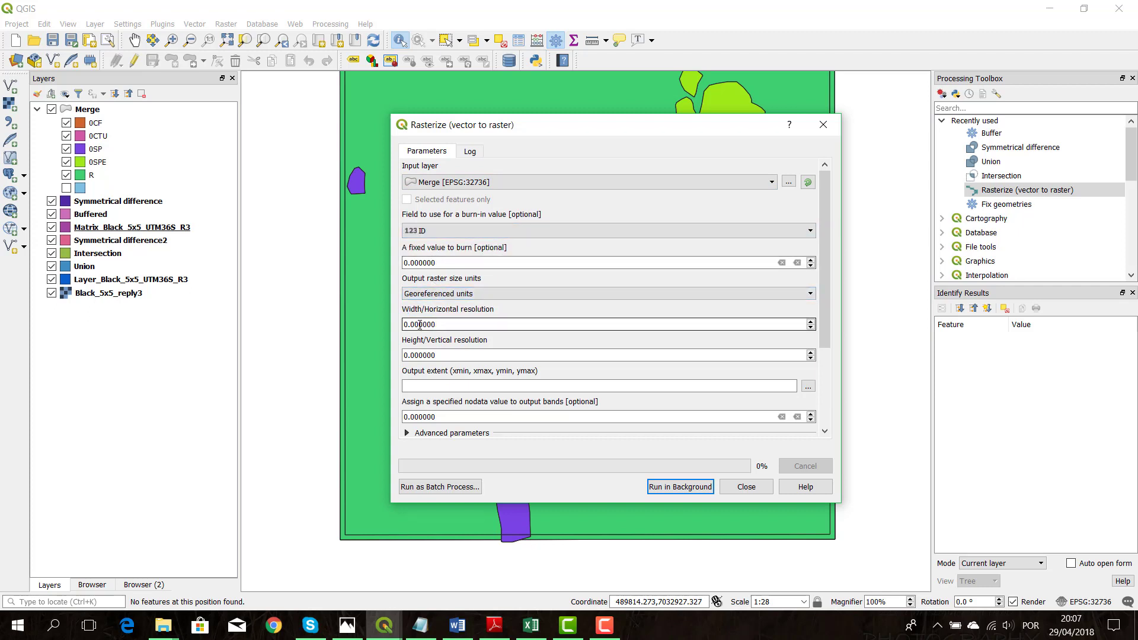
click(417, 355)
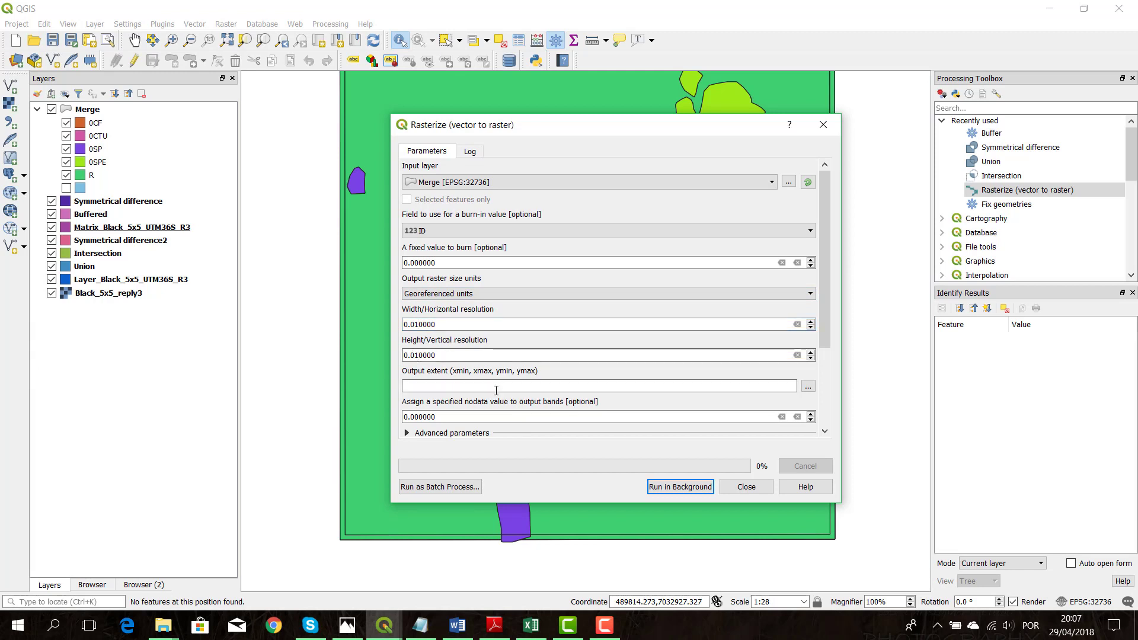
Set the rasterize output extent from the Merge layer
click(808, 386)
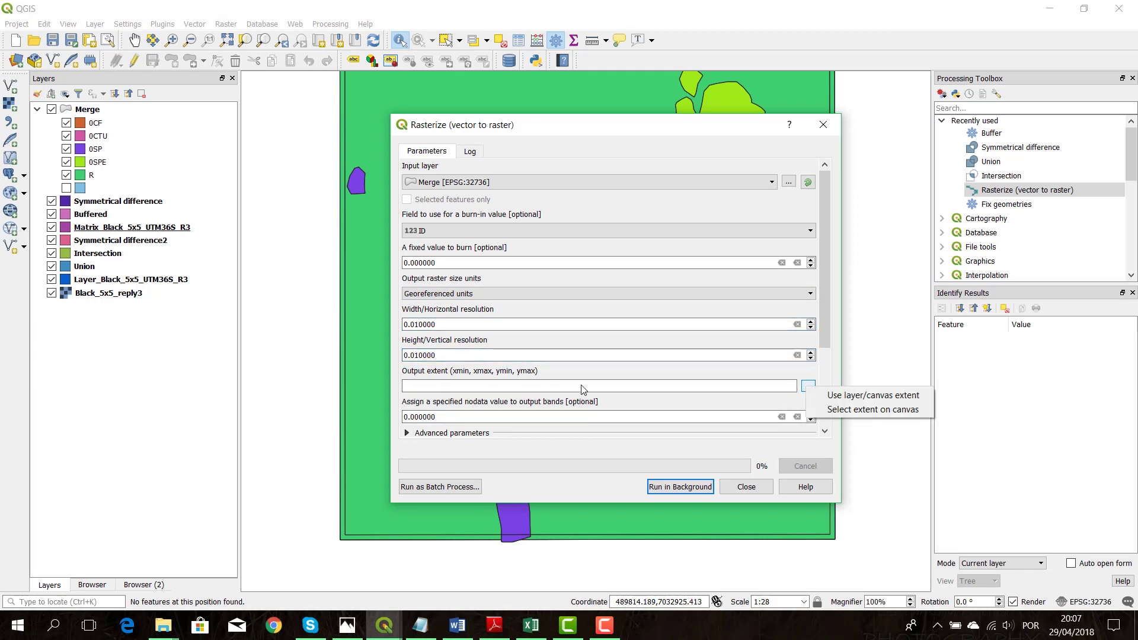
click(844, 395)
click(695, 316)
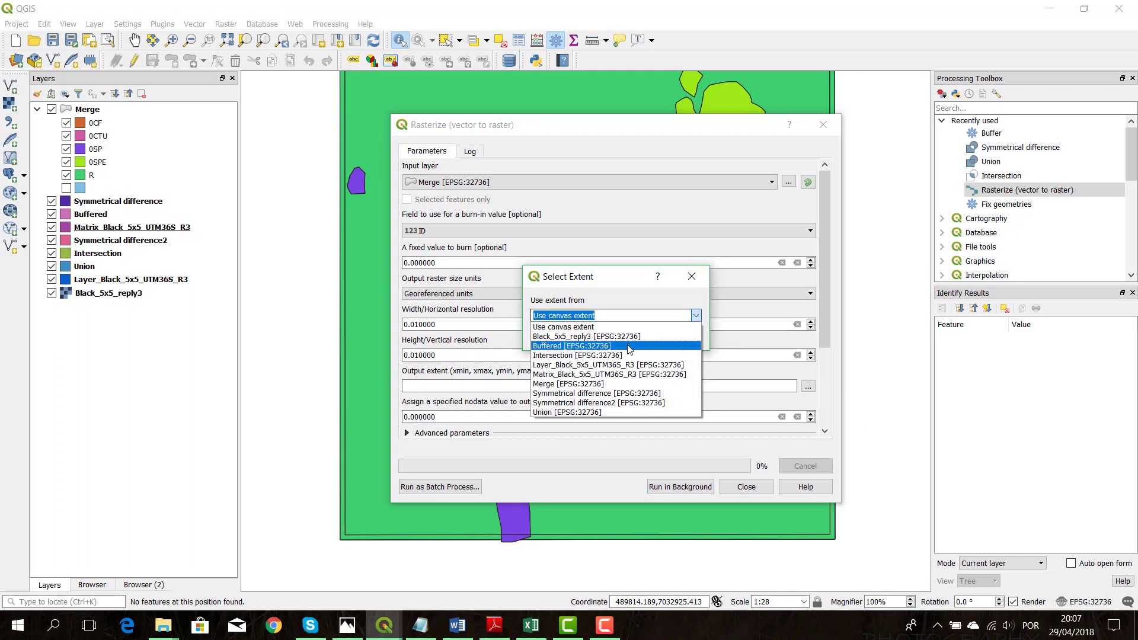
click(611, 385)
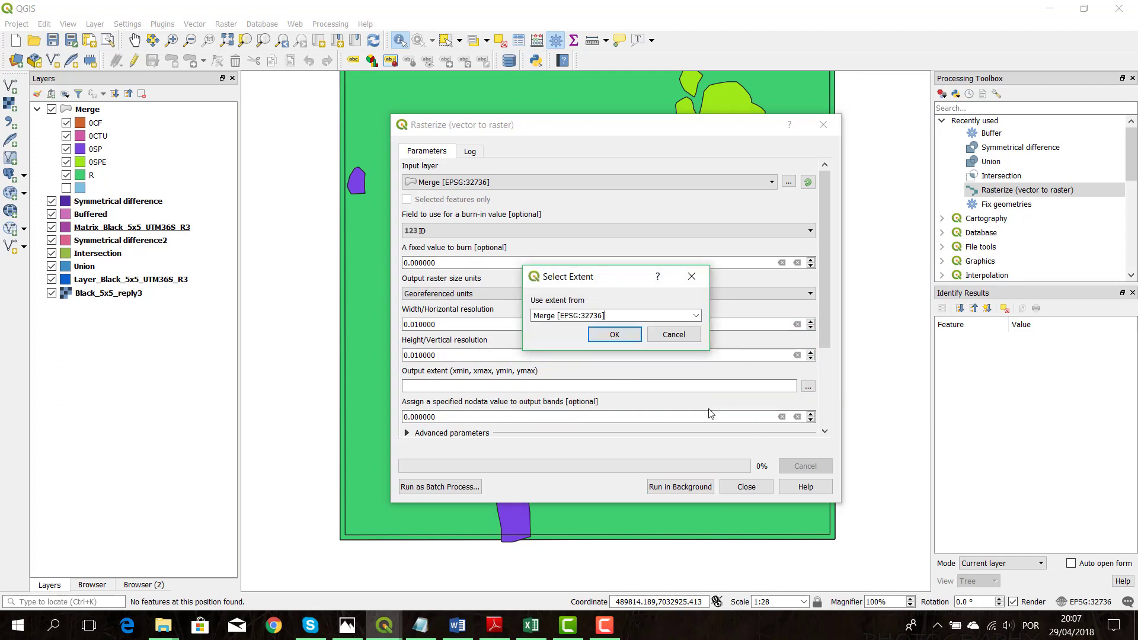
click(601, 333)
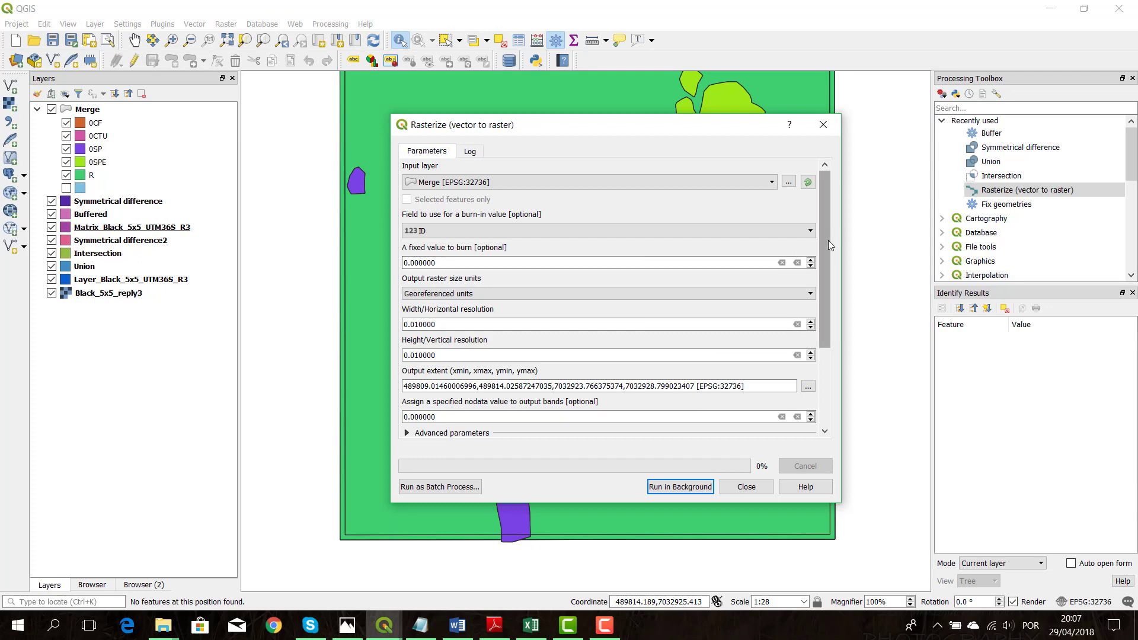
Run the rasterization to a temporary file and close the tool
drag(829, 245, 827, 347)
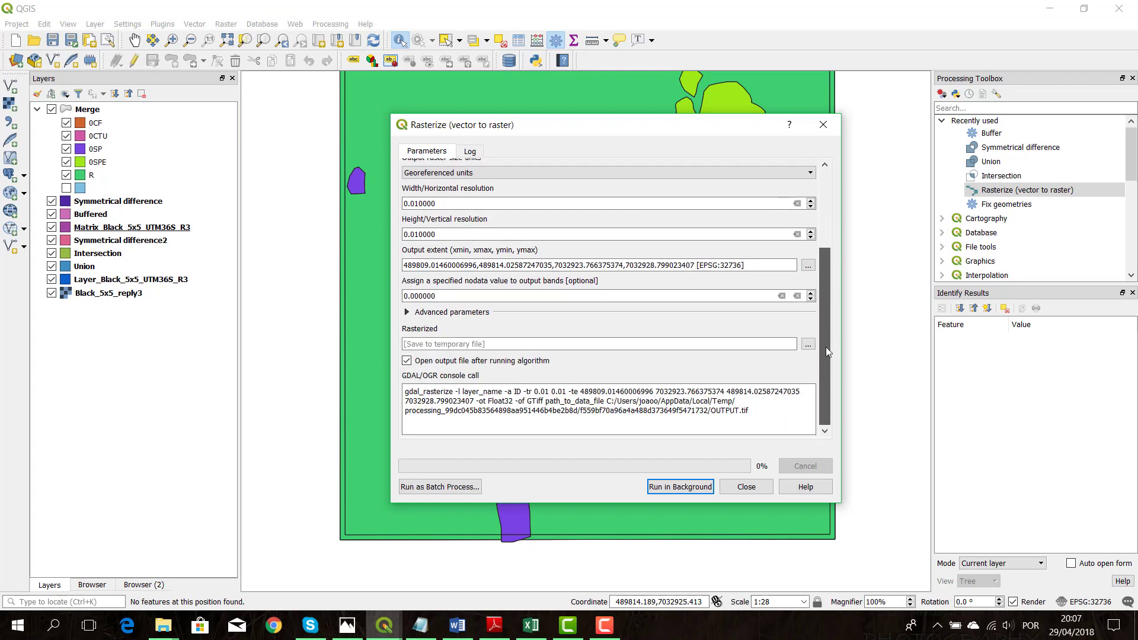
click(690, 486)
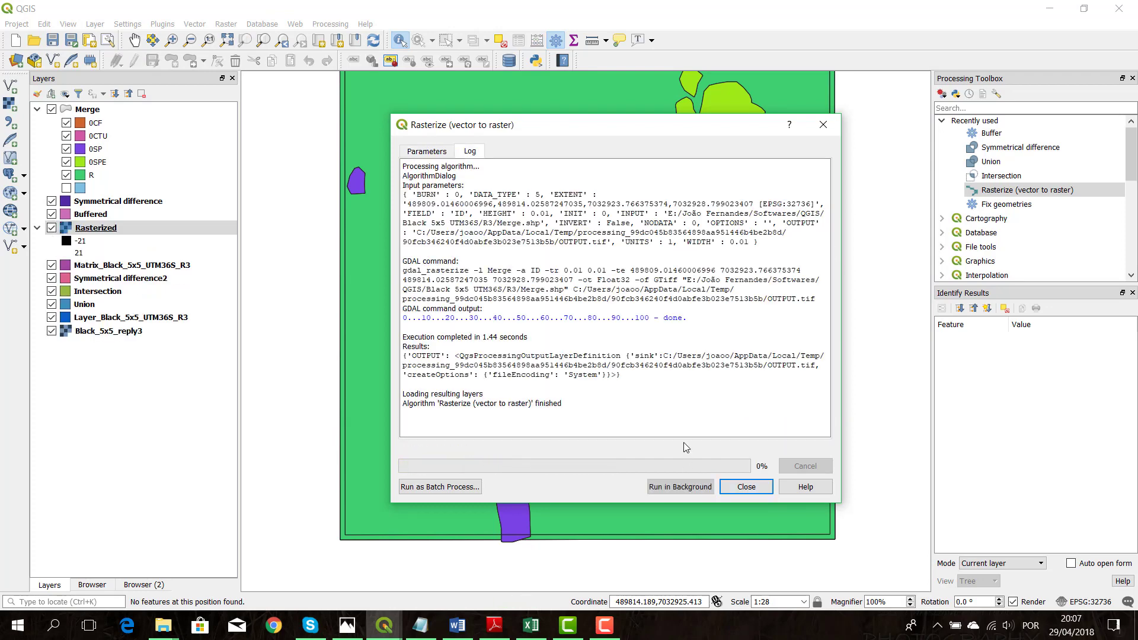
click(746, 486)
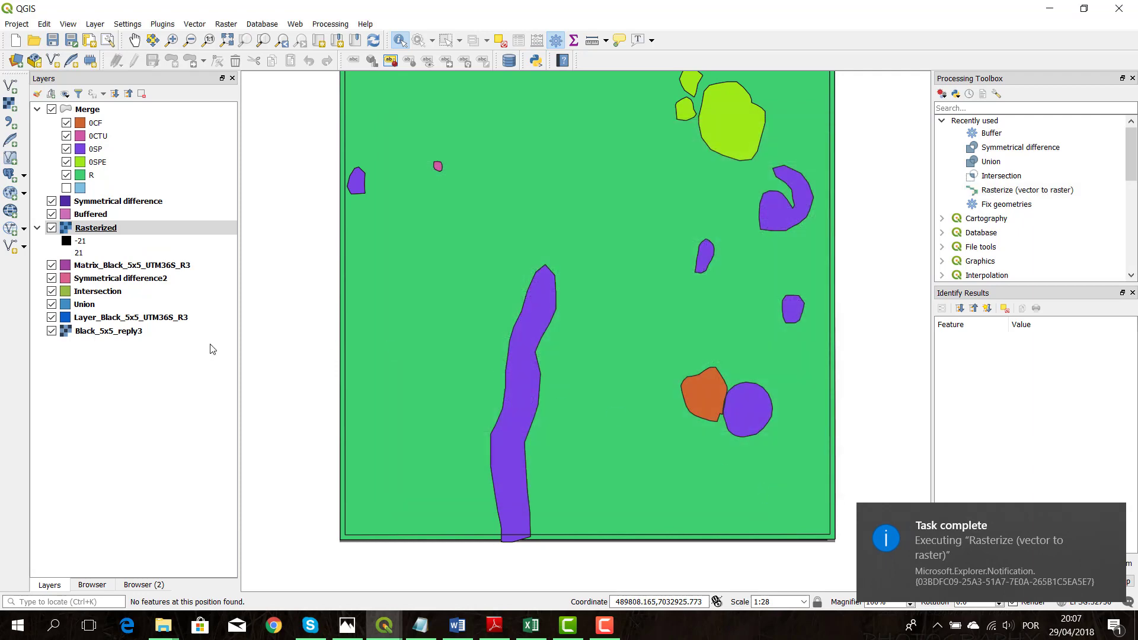
Move the Rasterized layer to the top of the layer order and identify its pixel values at several places
drag(91, 230, 89, 113)
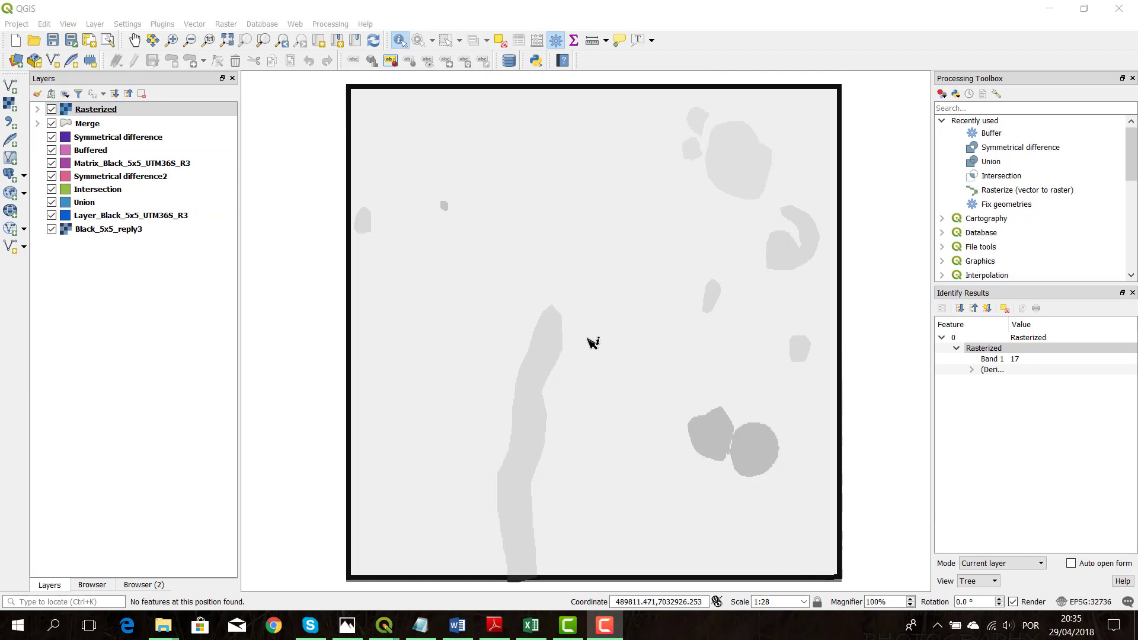
click(509, 228)
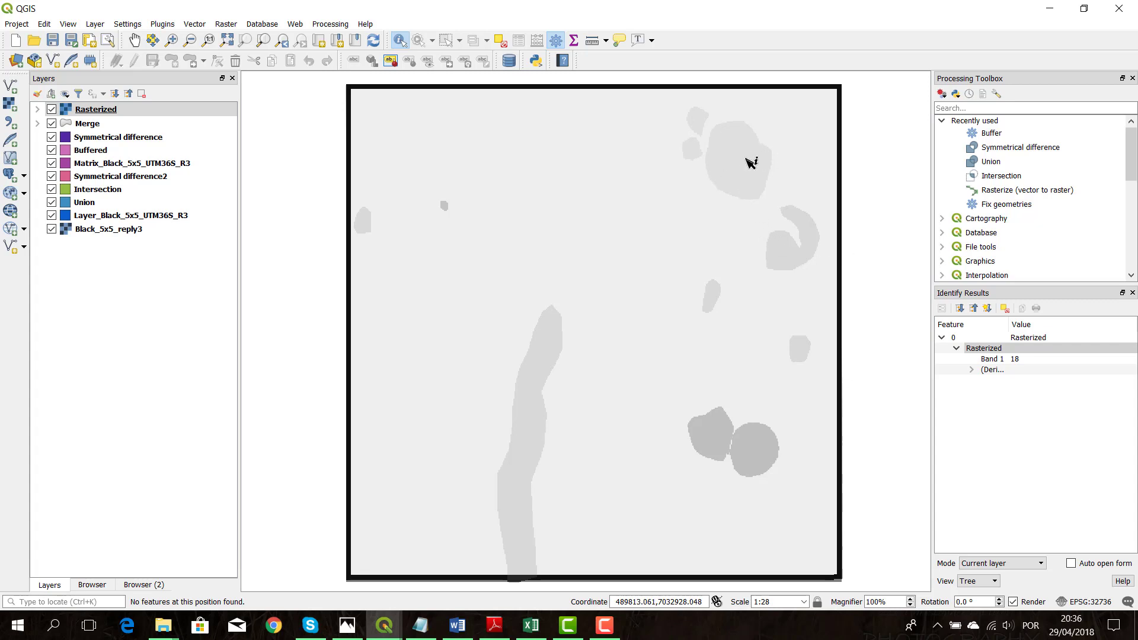
click(442, 206)
Set up a GeoTIFF raw data export of the Rasterized layer without adding the saved file to the map
right_click(67, 109)
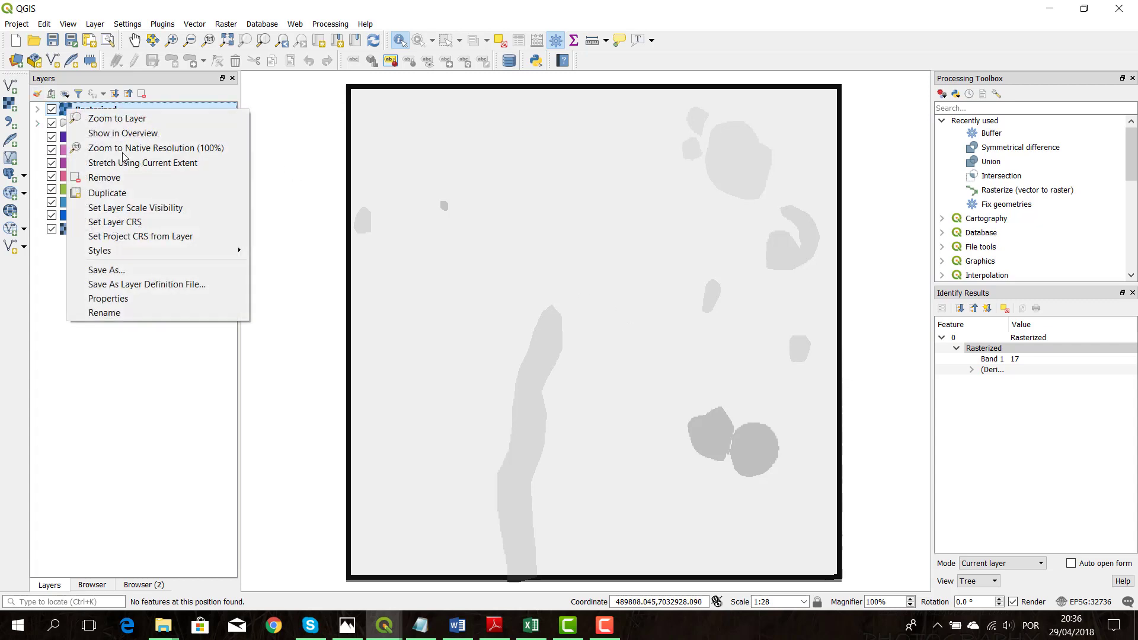
click(137, 272)
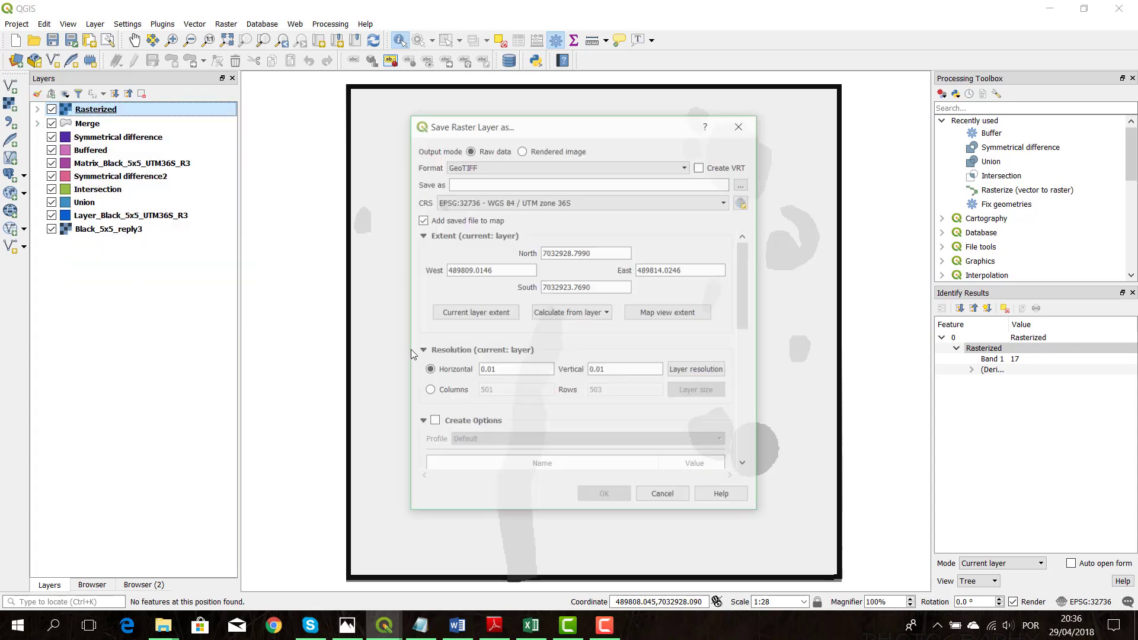
click(422, 220)
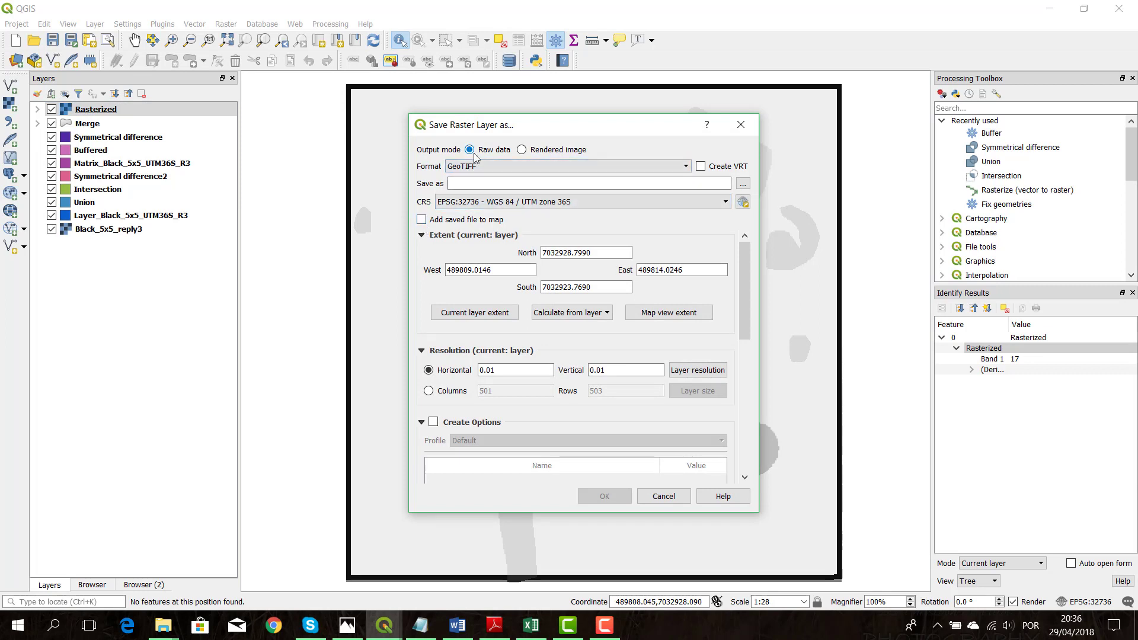
Name the output file Black_5x5_UTM36S_R3 in the R3 folder of Black 5x5 UTM36S and export the raster
click(742, 185)
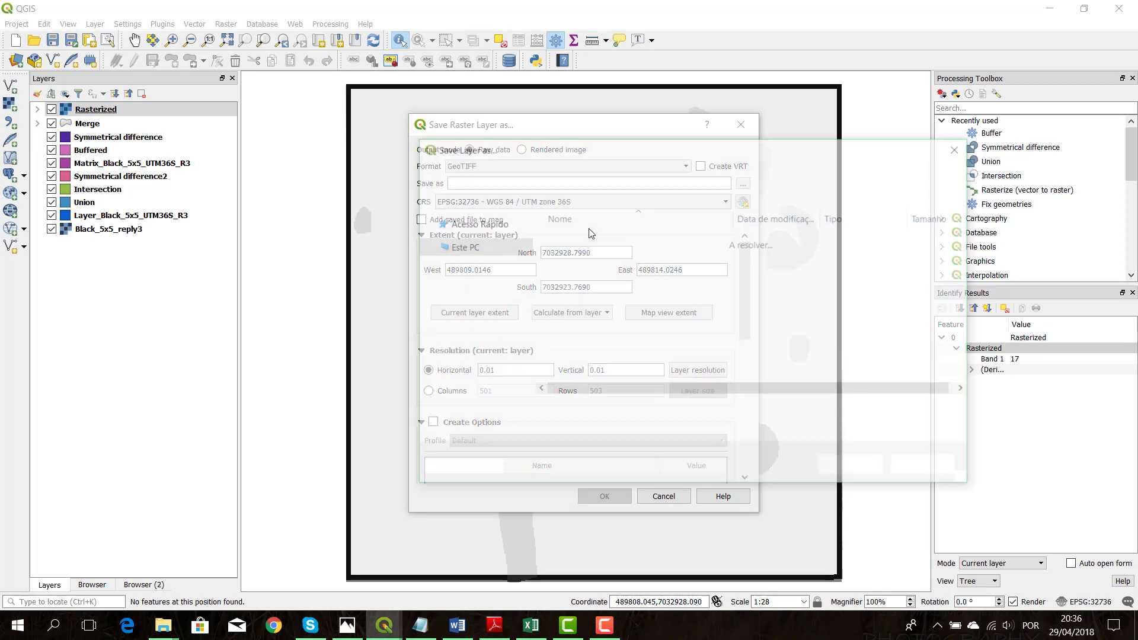
click(583, 305)
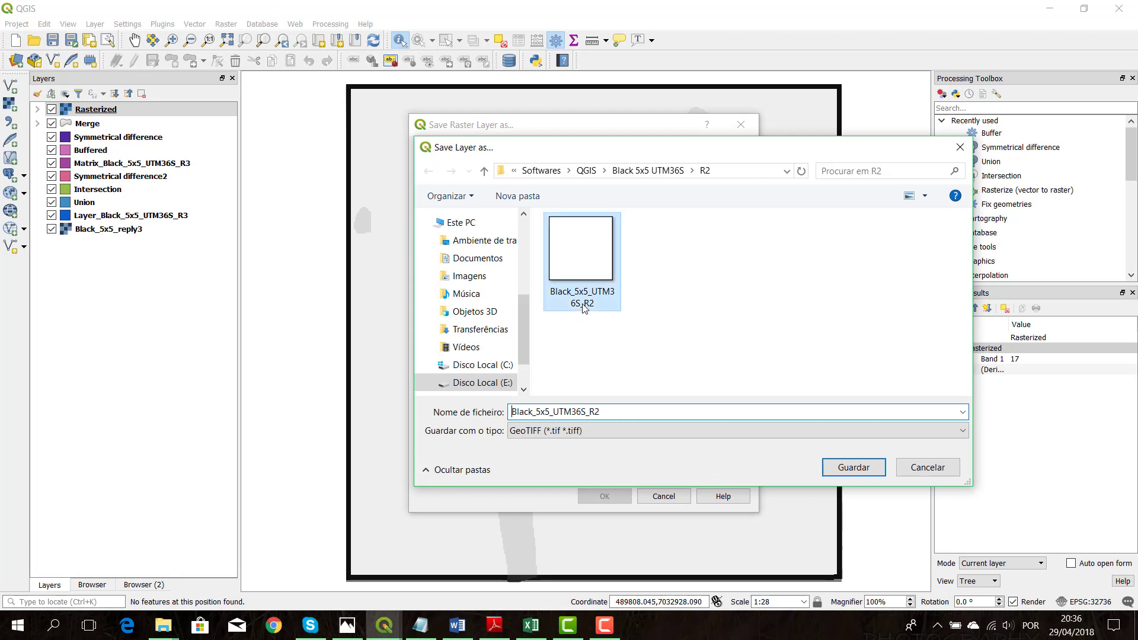
click(648, 172)
click(596, 273)
double_click(596, 273)
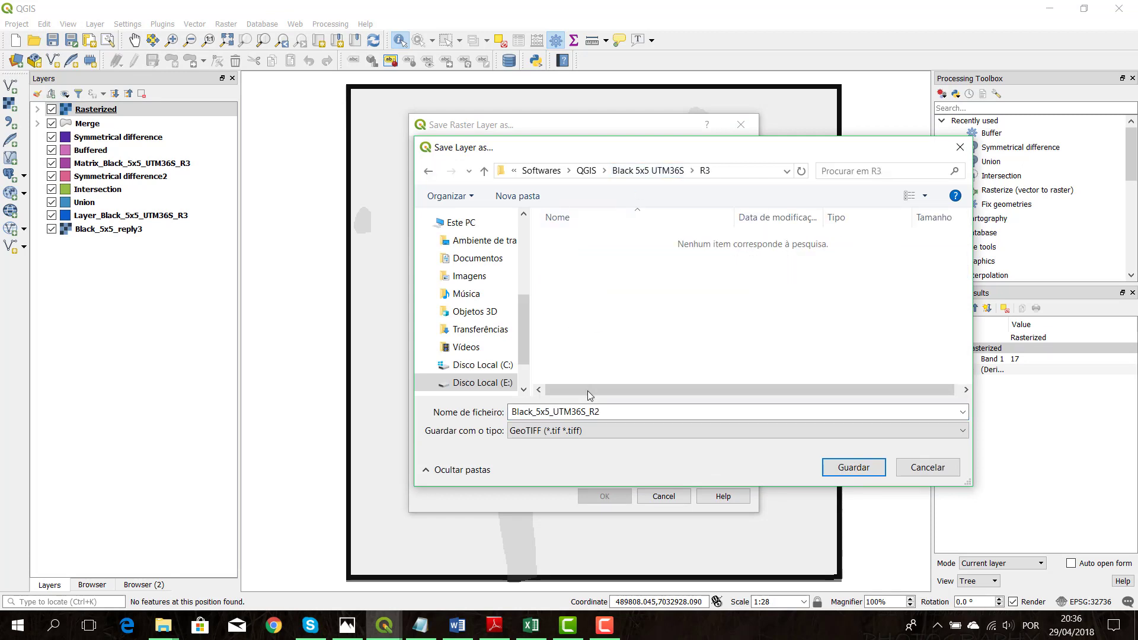
click(609, 412)
key(BackSpace)
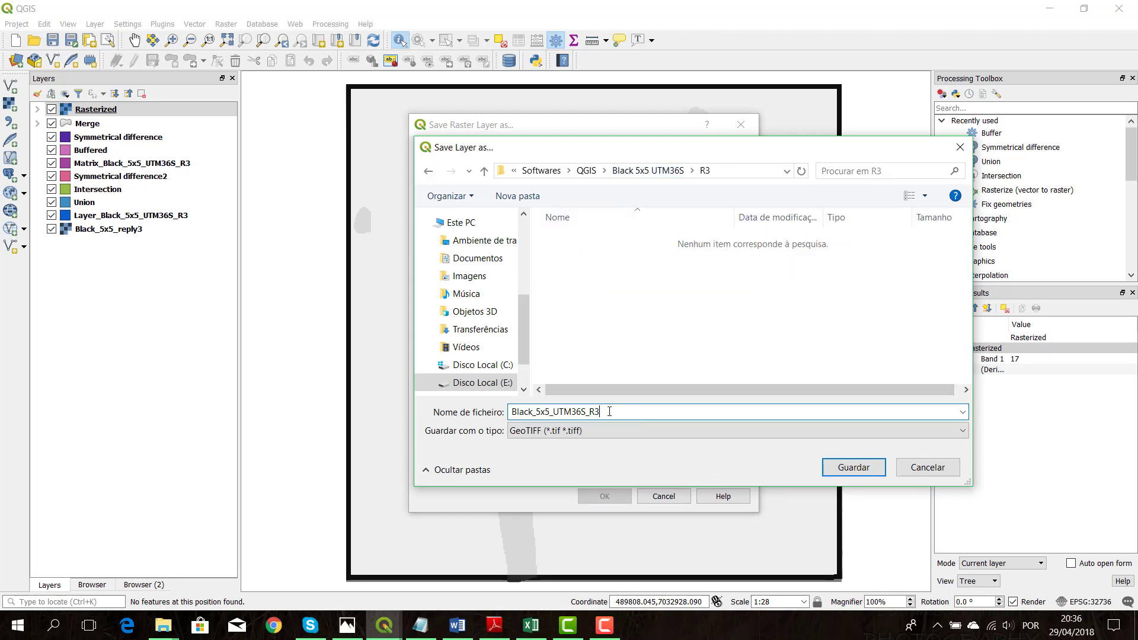
click(855, 468)
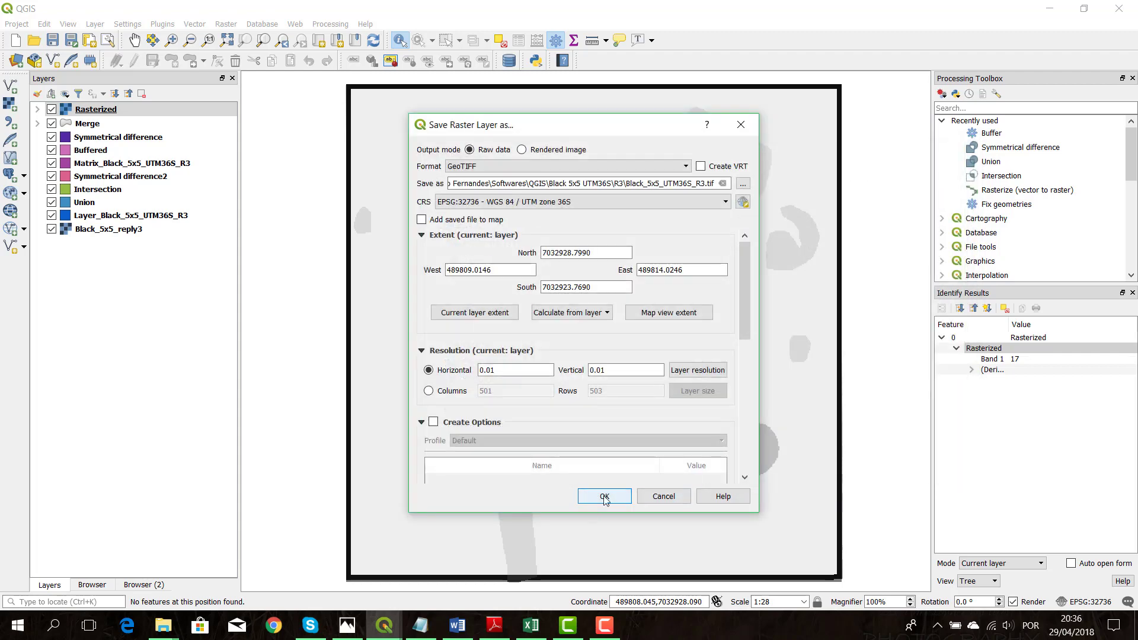
click(605, 497)
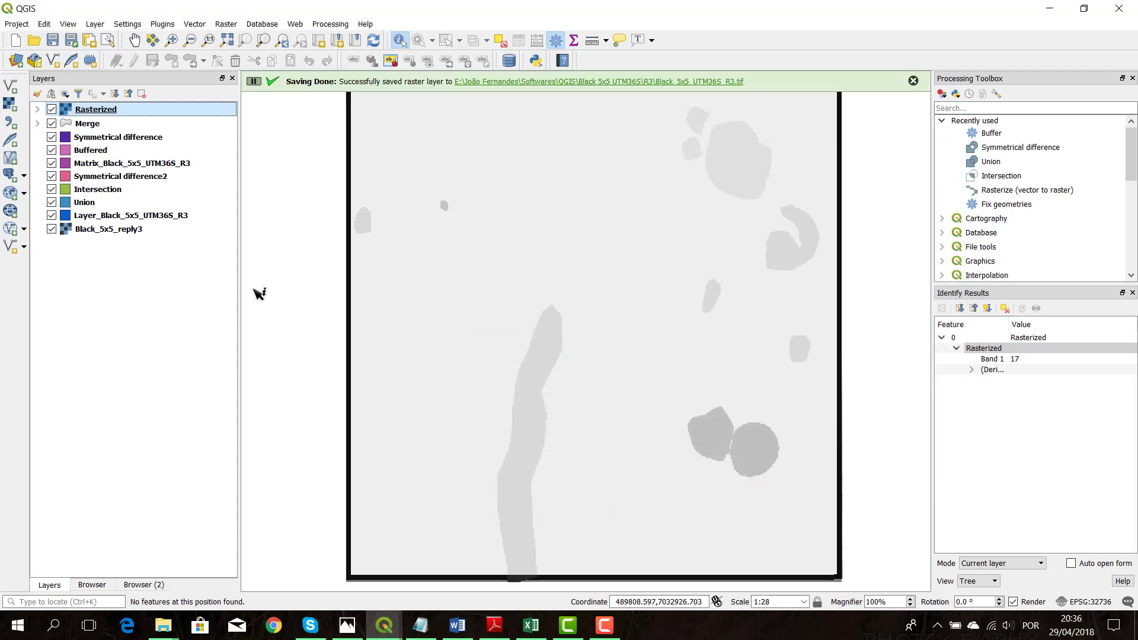